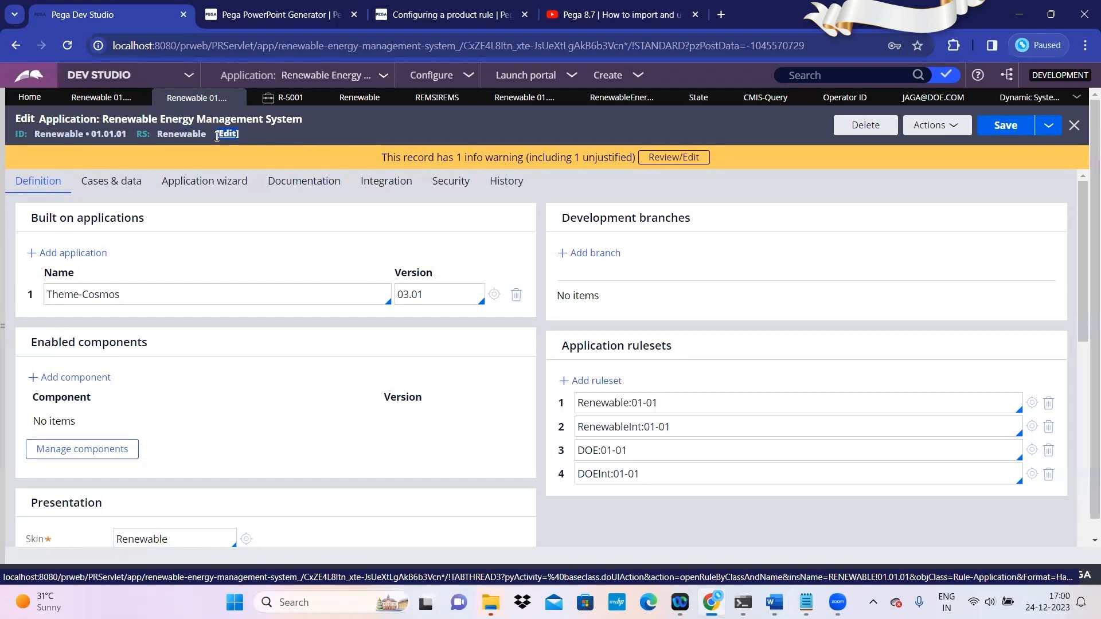
- Check which ruleset the CMIS-Query class belongs to, and return to the Renewable Energy Management System application record
{"action": "left_click", "coordinate": [298, 148]}
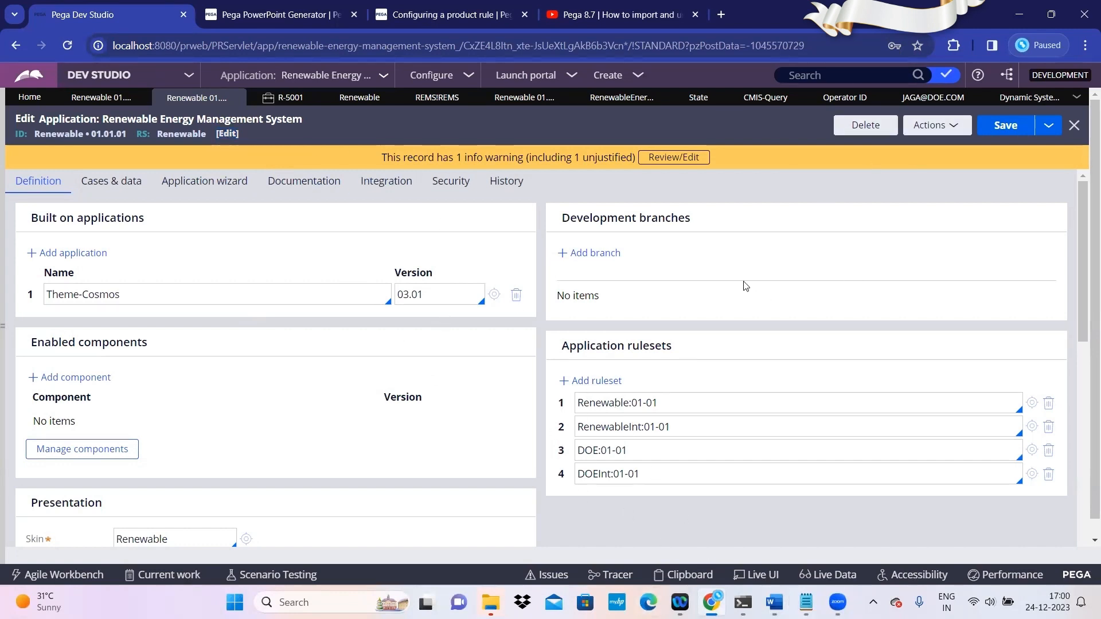
{"action": "left_click", "coordinate": [771, 101]}
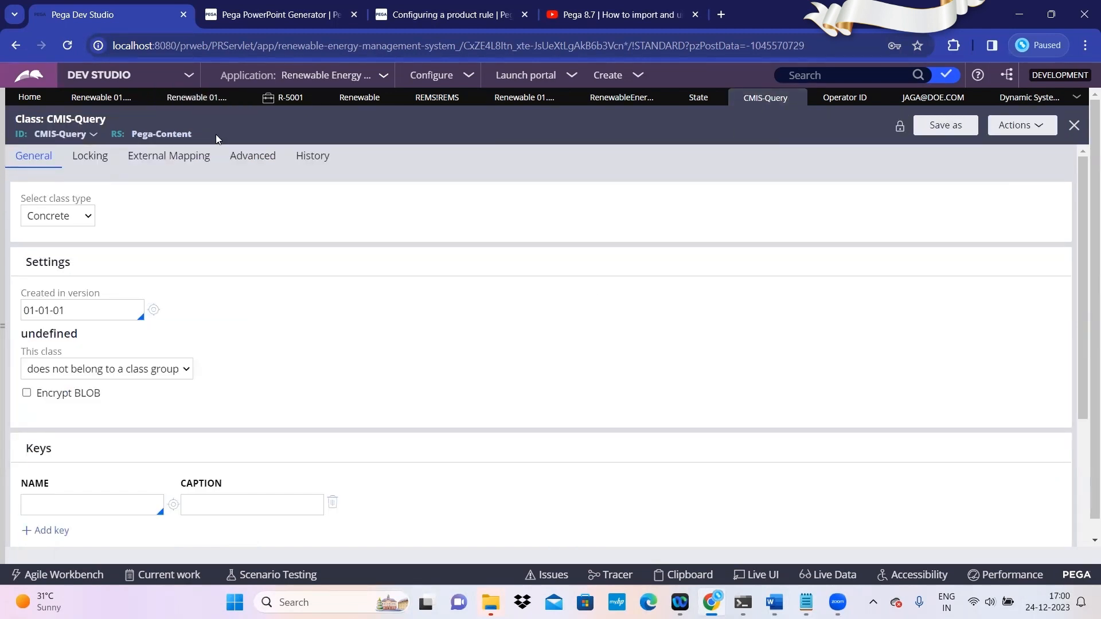
{"action": "left_click_drag", "start_coordinate": [164, 133], "coordinate": [133, 131]}
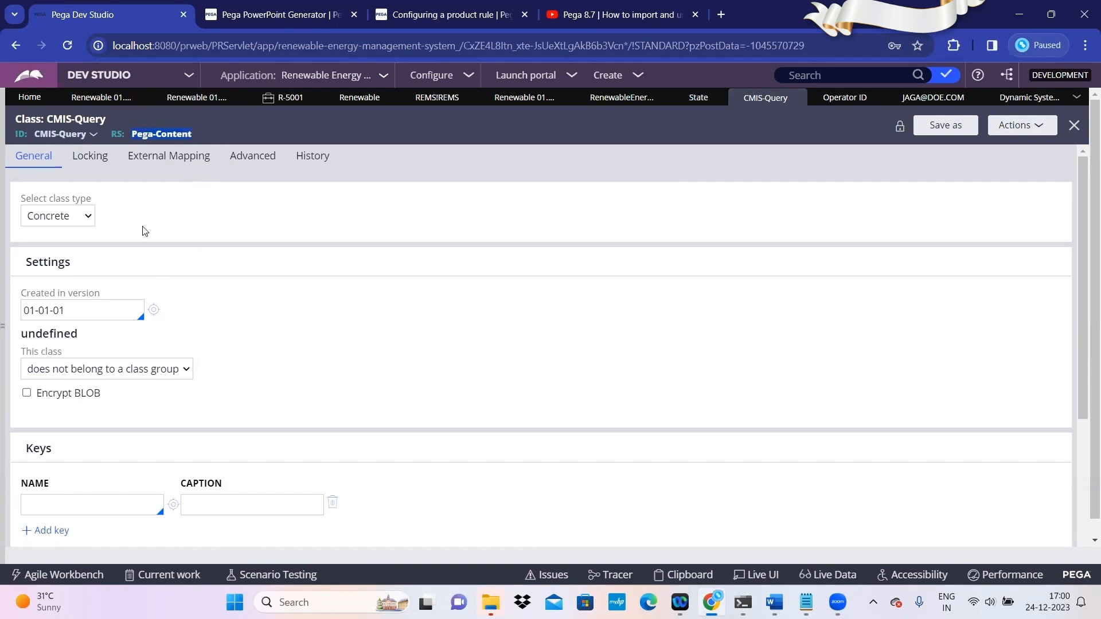
{"action": "left_click", "coordinate": [208, 133]}
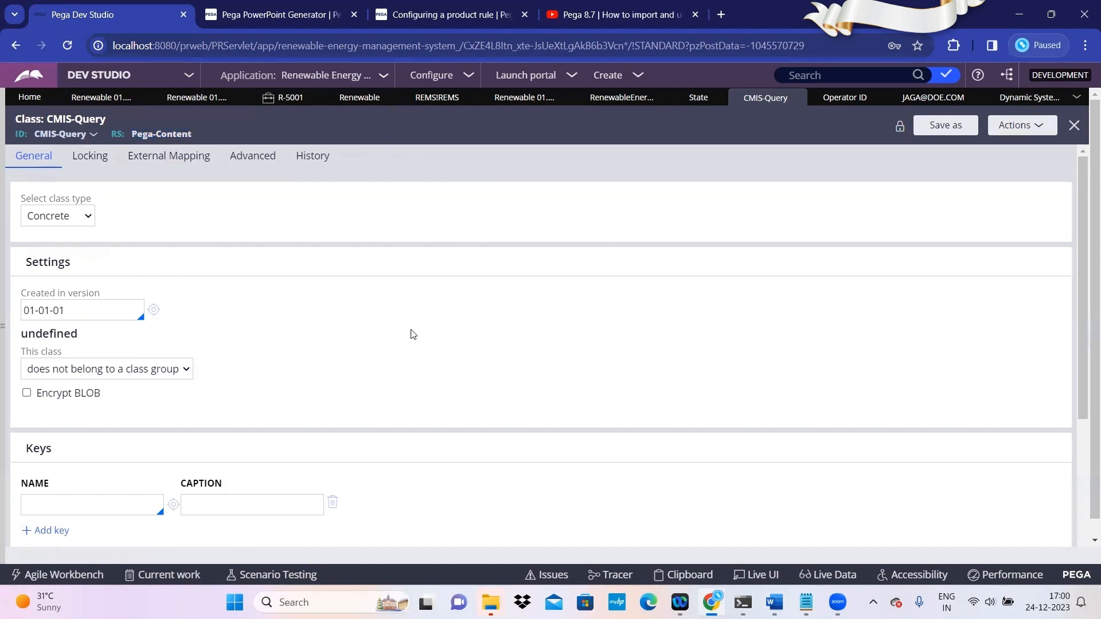
{"action": "left_click", "coordinate": [195, 100]}
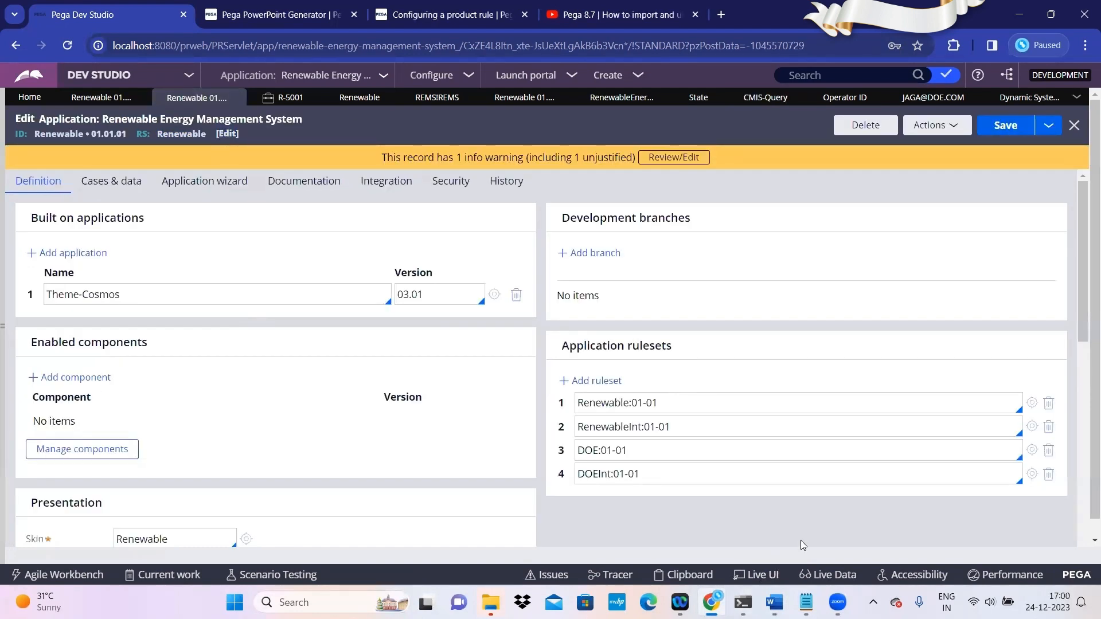
- Switch to the Word deployment document and read the sections on non-versioned rules, associated data and manual product rule creation
{"action": "mouse_move", "coordinate": [767, 600]}
{"action": "left_click", "coordinate": [773, 530]}
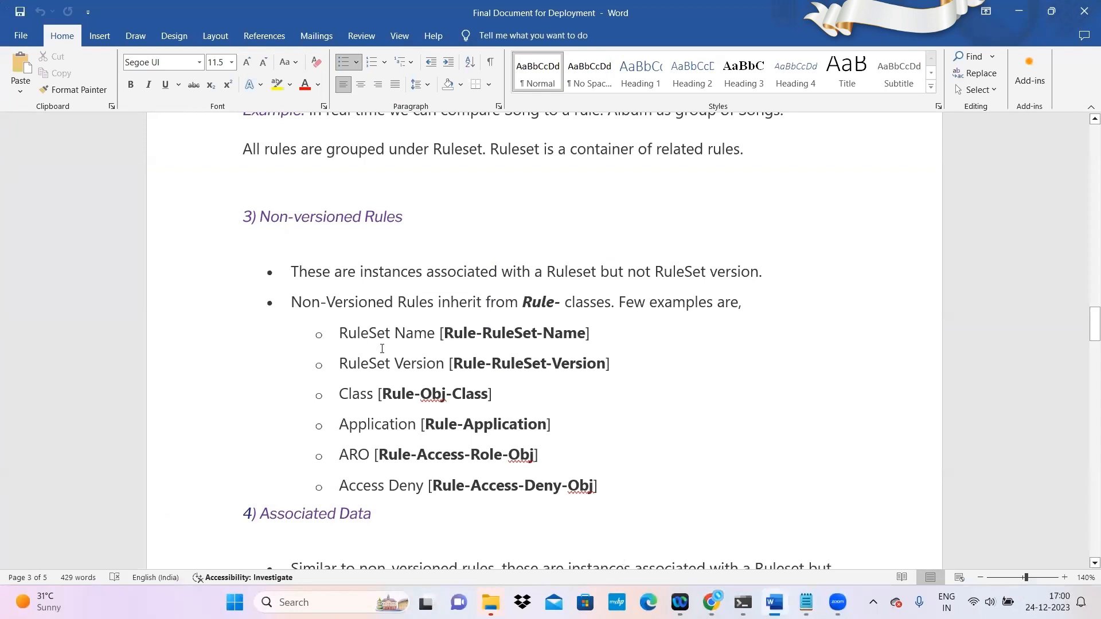
{"action": "scroll", "coordinate": [340, 419], "scroll_direction": "down", "scroll_amount": 3}
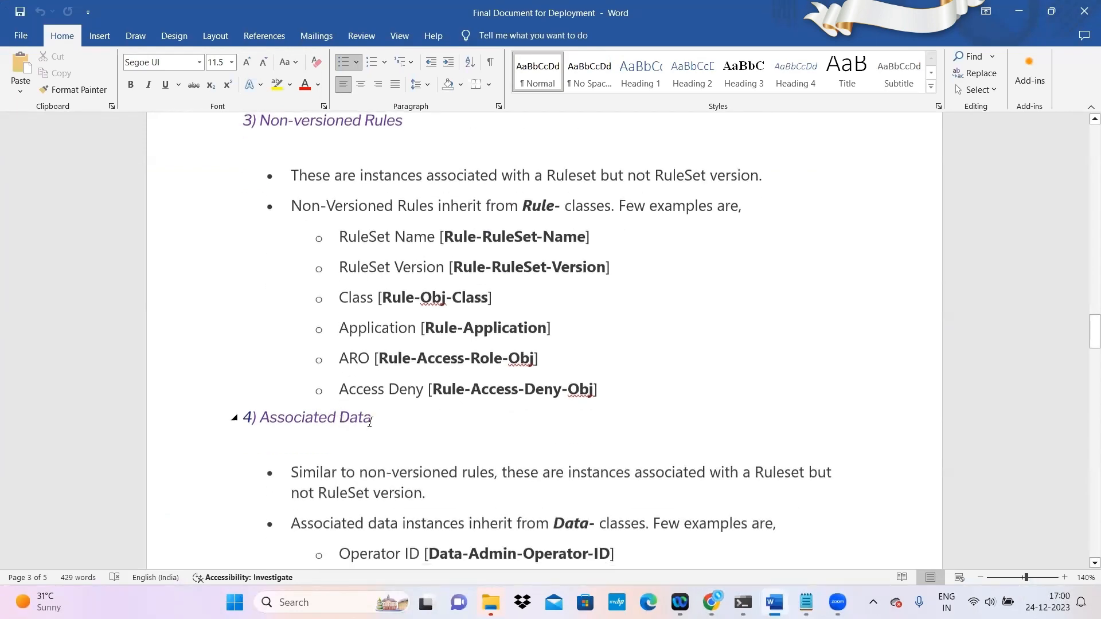
{"action": "scroll", "coordinate": [370, 422], "scroll_direction": "down", "scroll_amount": 2}
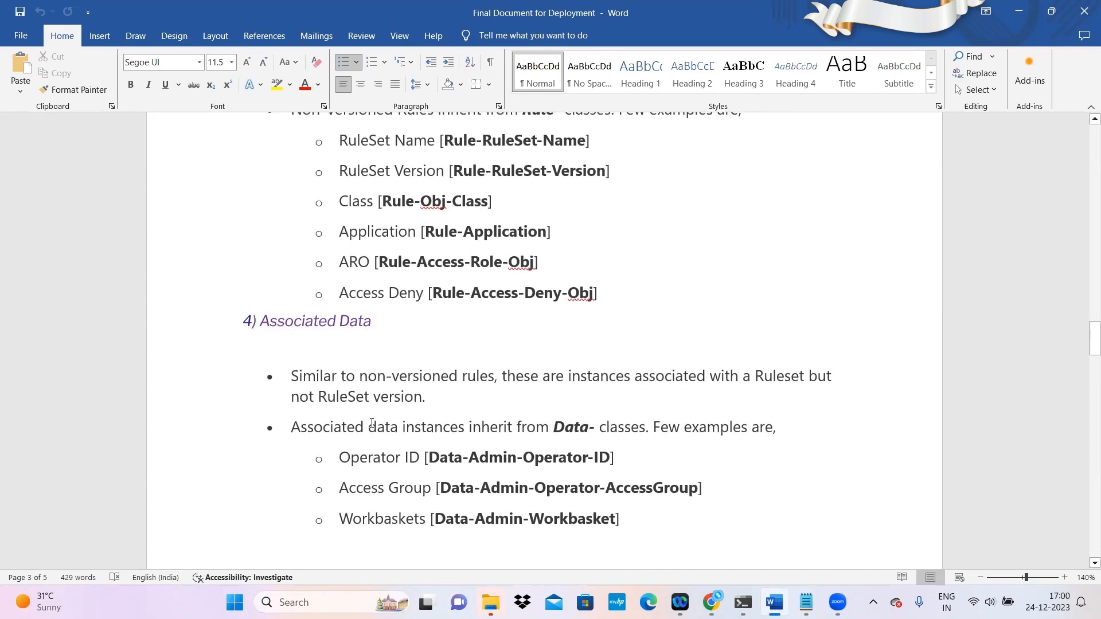
{"action": "scroll", "coordinate": [372, 423], "scroll_direction": "down", "scroll_amount": 3}
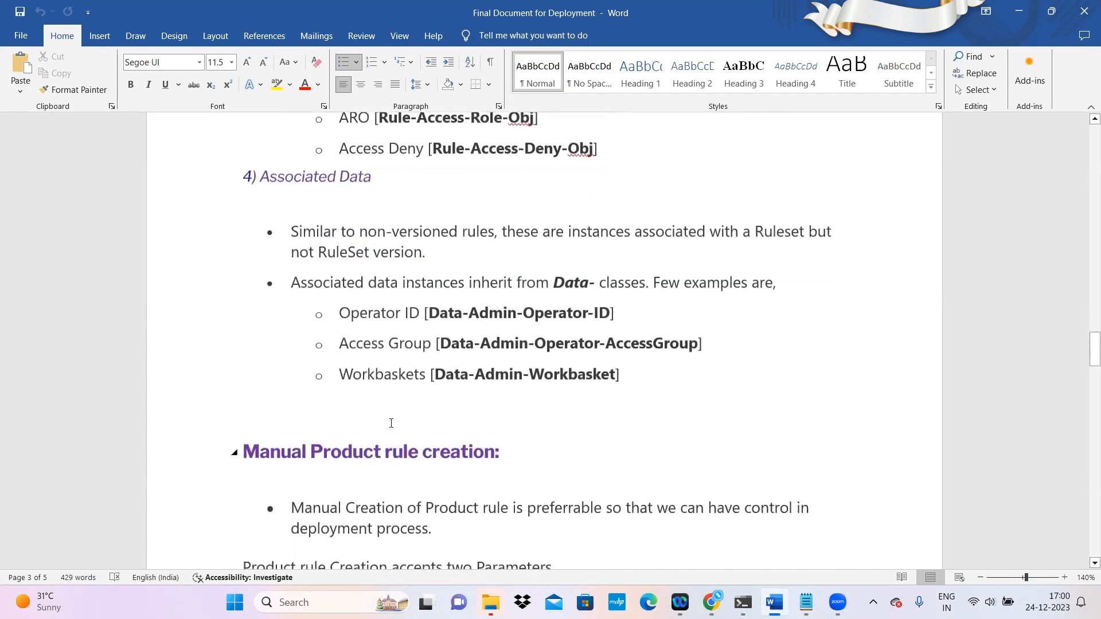
{"action": "scroll", "coordinate": [391, 424], "scroll_direction": "down", "scroll_amount": 1}
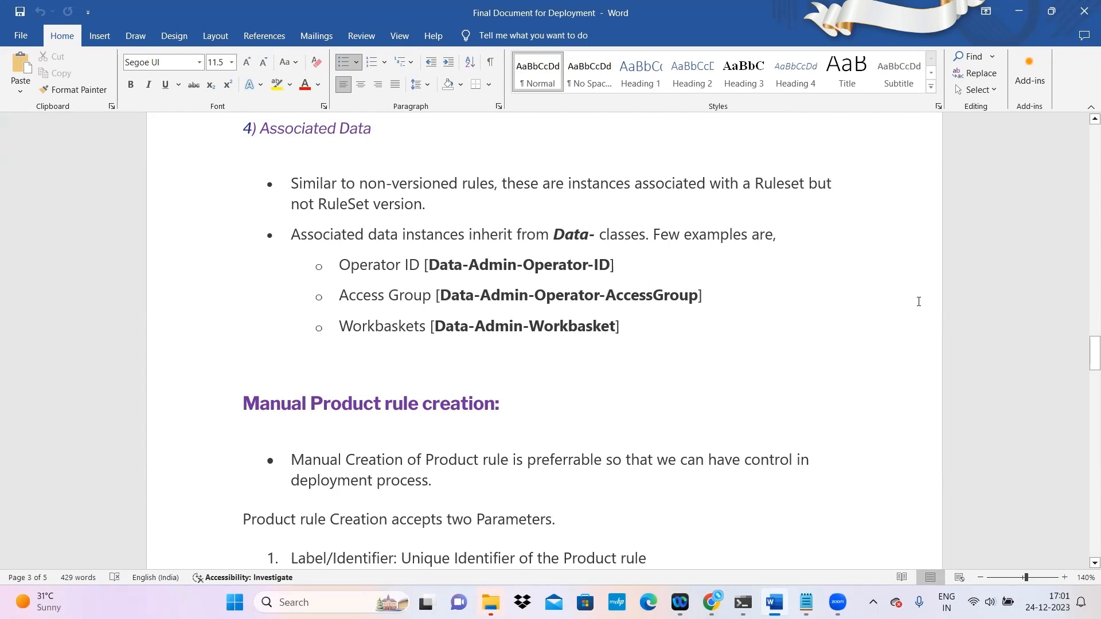
{"action": "scroll", "coordinate": [764, 462], "scroll_direction": "down", "scroll_amount": 5}
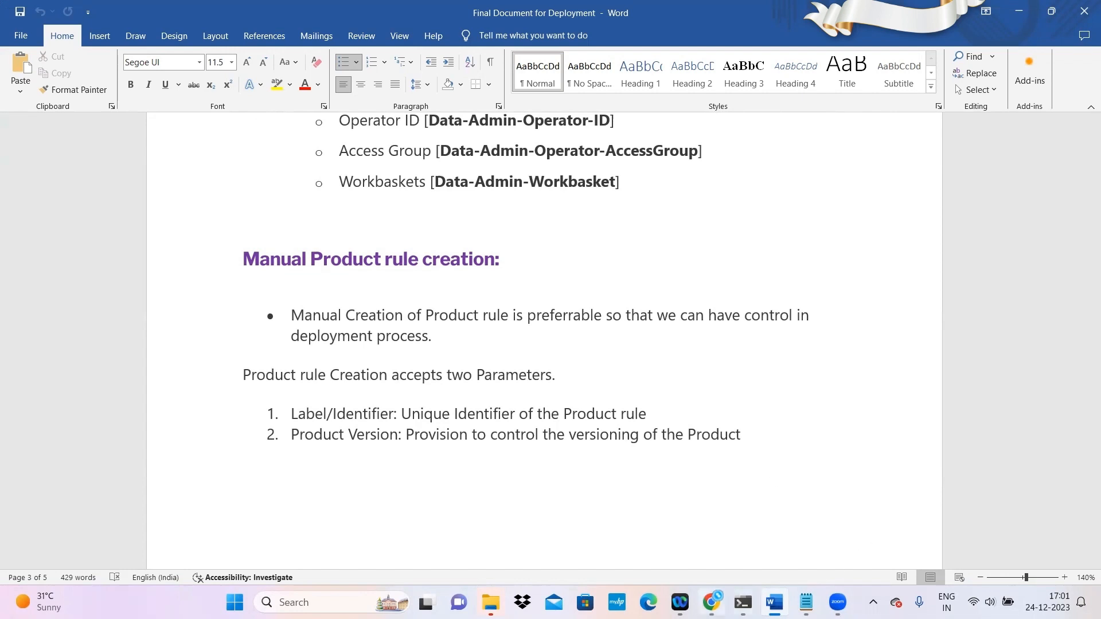
- Switch back to Pega Dev Studio and start creating a new Product record from the SysAdmin record types
{"action": "left_click", "coordinate": [711, 602]}
{"action": "left_click", "coordinate": [3, 326]}
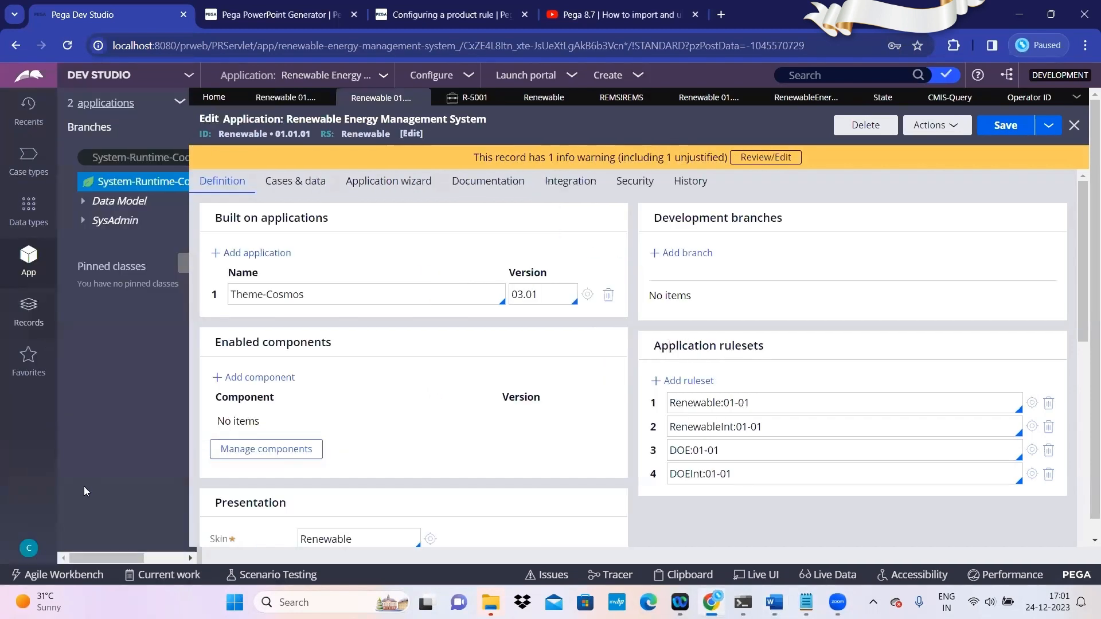
{"action": "left_click", "coordinate": [29, 325]}
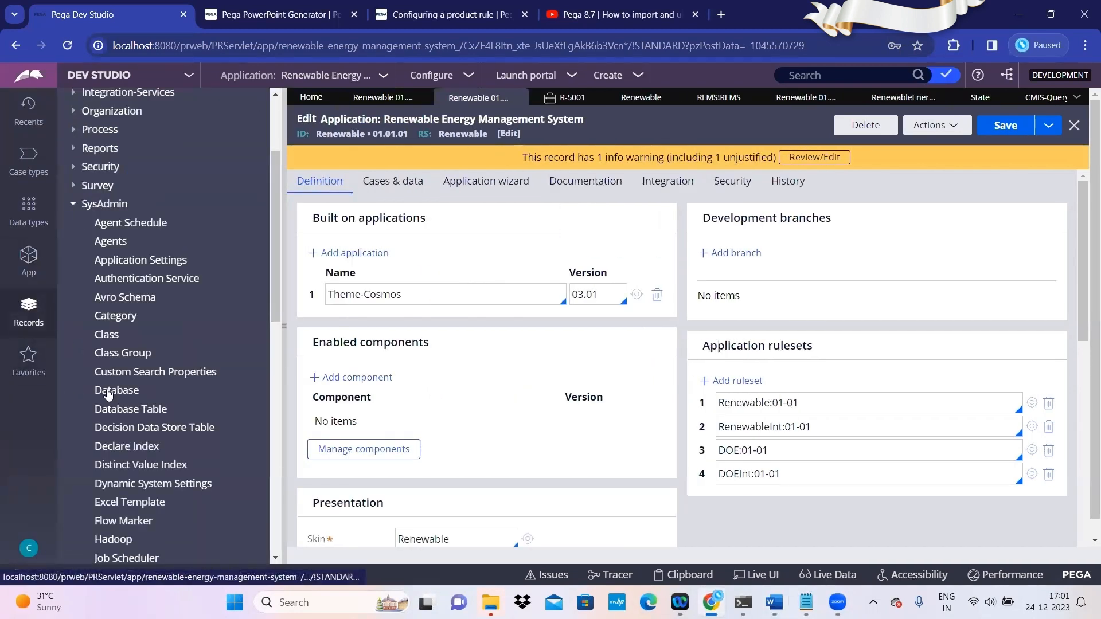
{"action": "scroll", "coordinate": [106, 396], "scroll_direction": "down", "scroll_amount": 2}
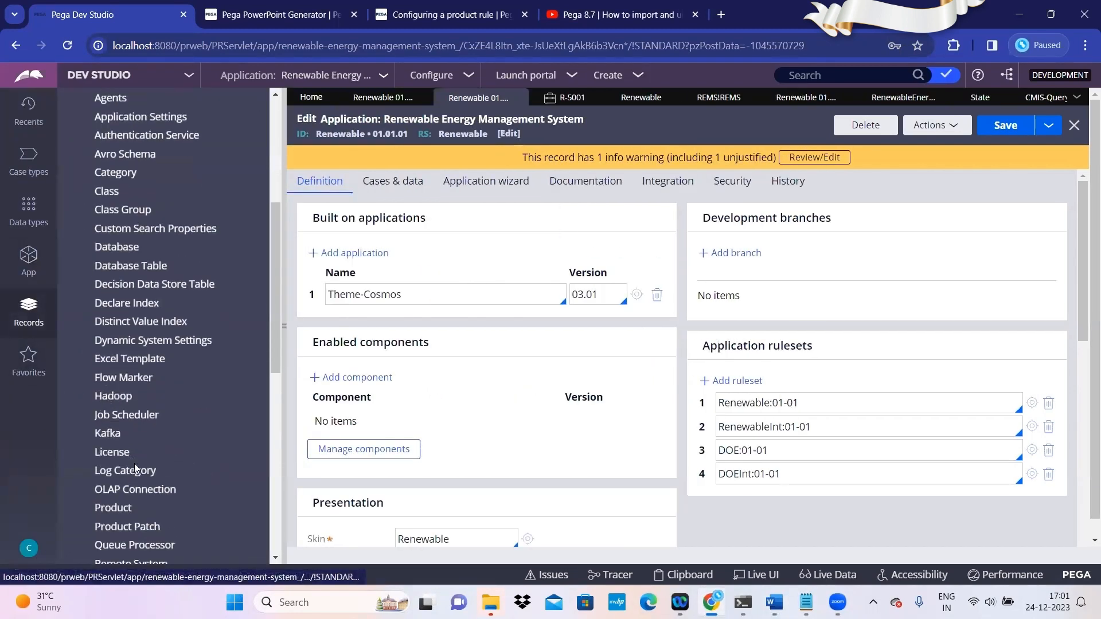
{"action": "right_click", "coordinate": [114, 509]}
{"action": "left_click", "coordinate": [129, 527]}
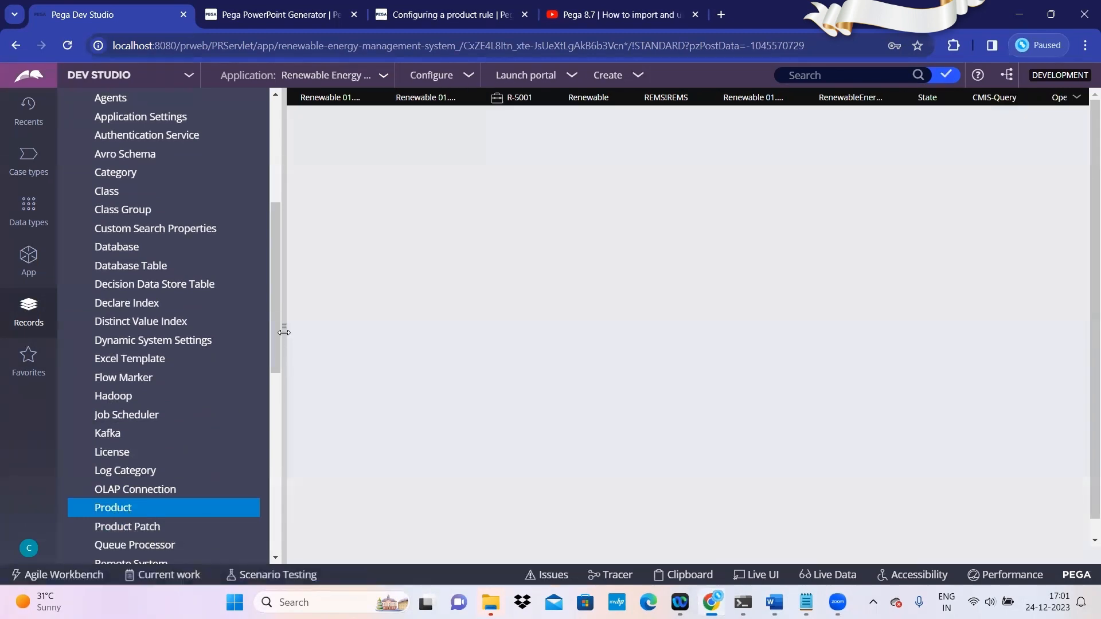
{"action": "left_click", "coordinate": [284, 333]}
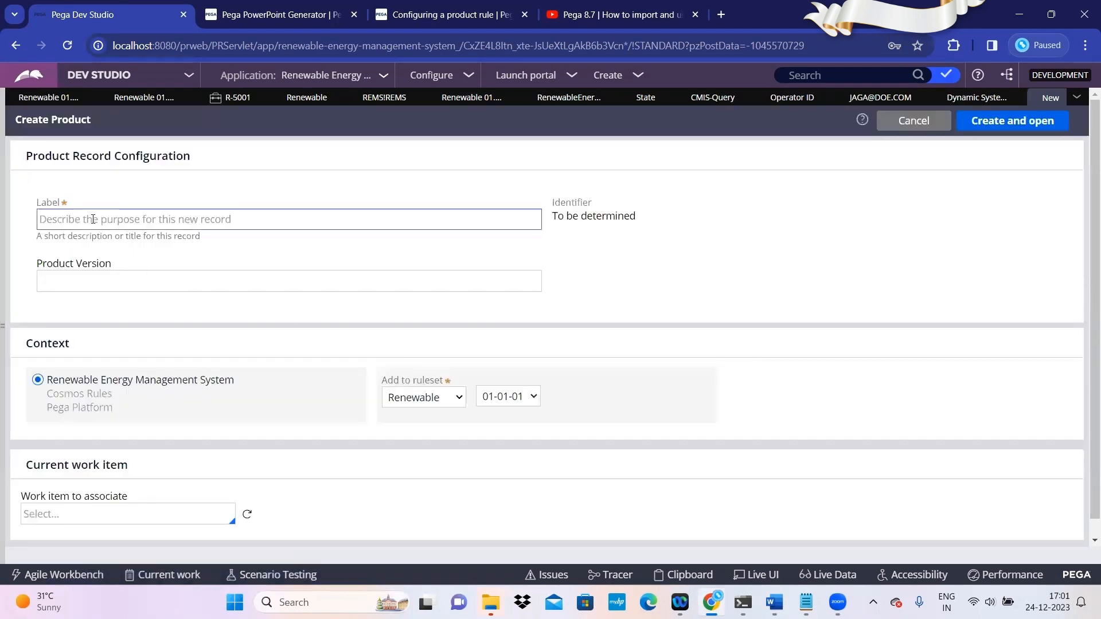
- Label the new product record REMS and set its product version to 01.01.03
{"action": "left_click", "coordinate": [93, 220]}
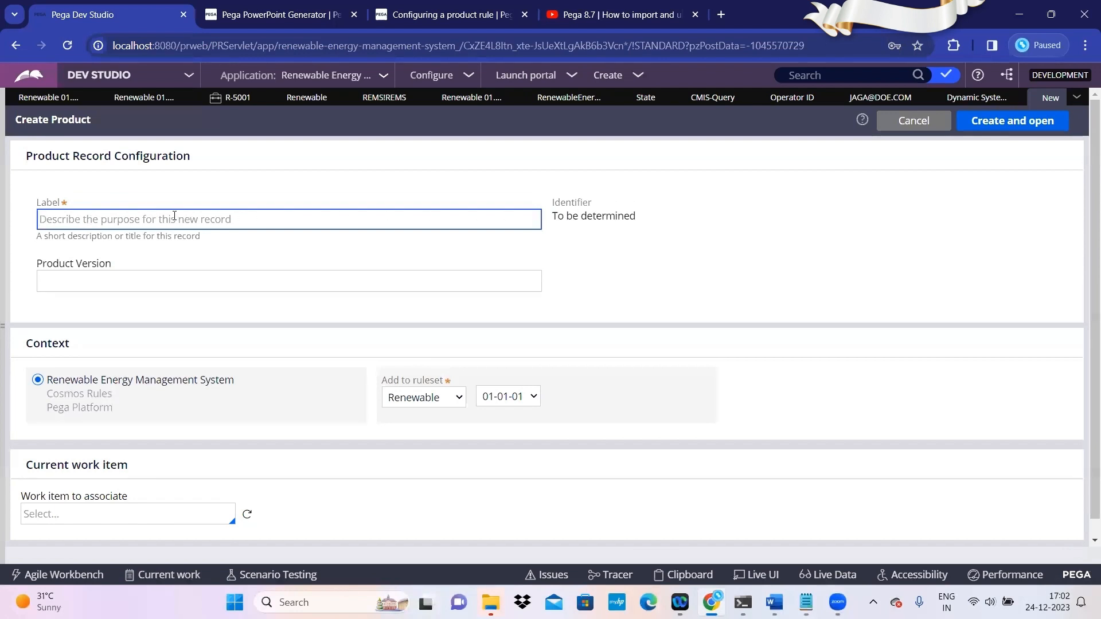
{"action": "type", "text": "REMS"}
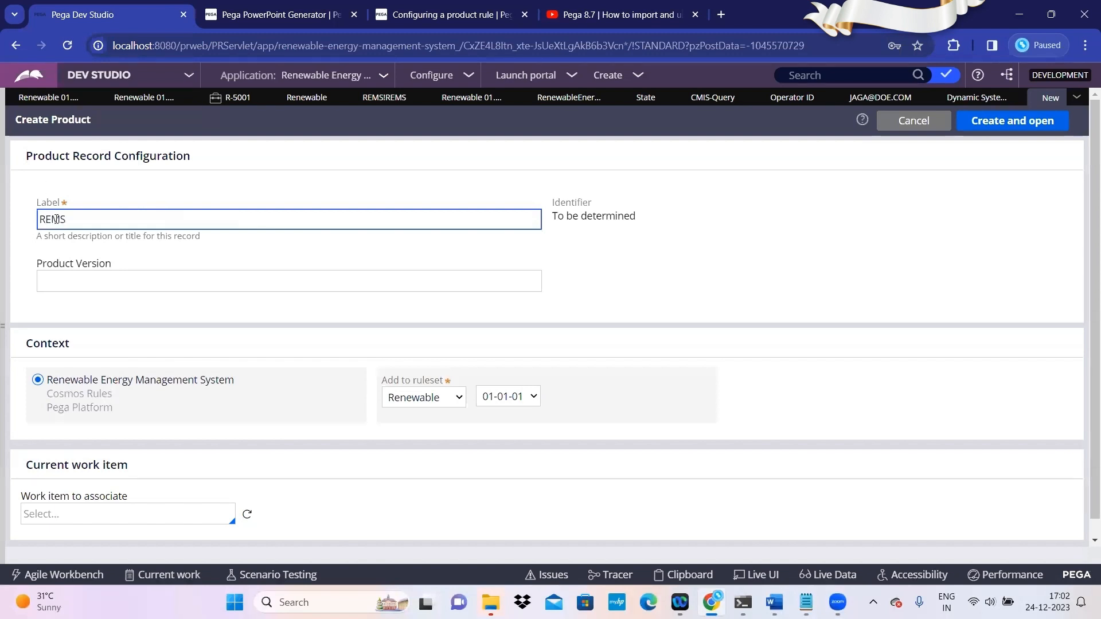
{"action": "left_click", "coordinate": [56, 287]}
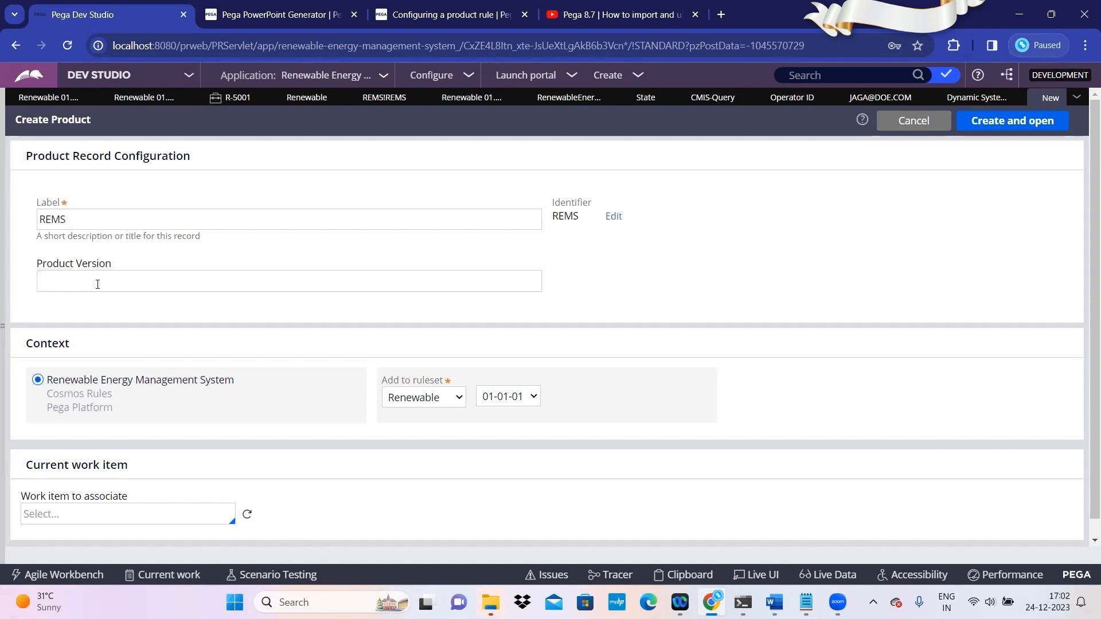
{"action": "type", "text": "01.01.01"}
{"action": "key", "text": "BackSpace"}
{"action": "key", "text": "BackSpace"}
{"action": "type", "text": "02"}
{"action": "key", "text": "BackSpace"}
{"action": "type", "text": "3"}
- Switch to the Word document and read the product rule creation example, its four tabs and the Contents section
{"action": "mouse_move", "coordinate": [774, 602]}
{"action": "left_click", "coordinate": [774, 531]}
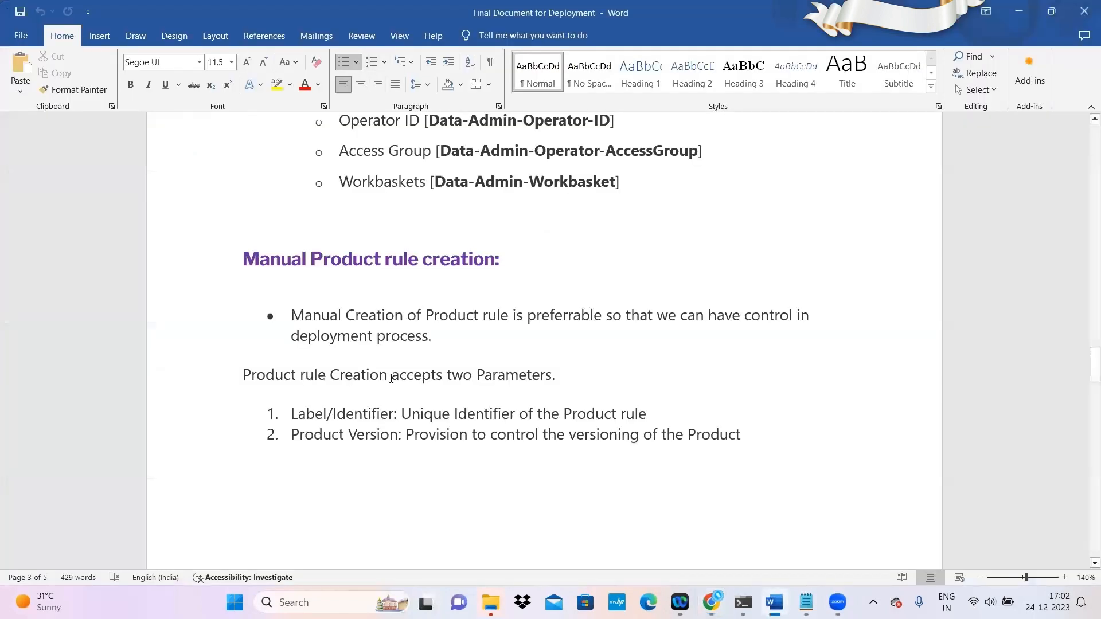
{"action": "scroll", "coordinate": [445, 424], "scroll_direction": "down", "scroll_amount": 3}
{"action": "scroll", "coordinate": [446, 430], "scroll_direction": "down", "scroll_amount": 3}
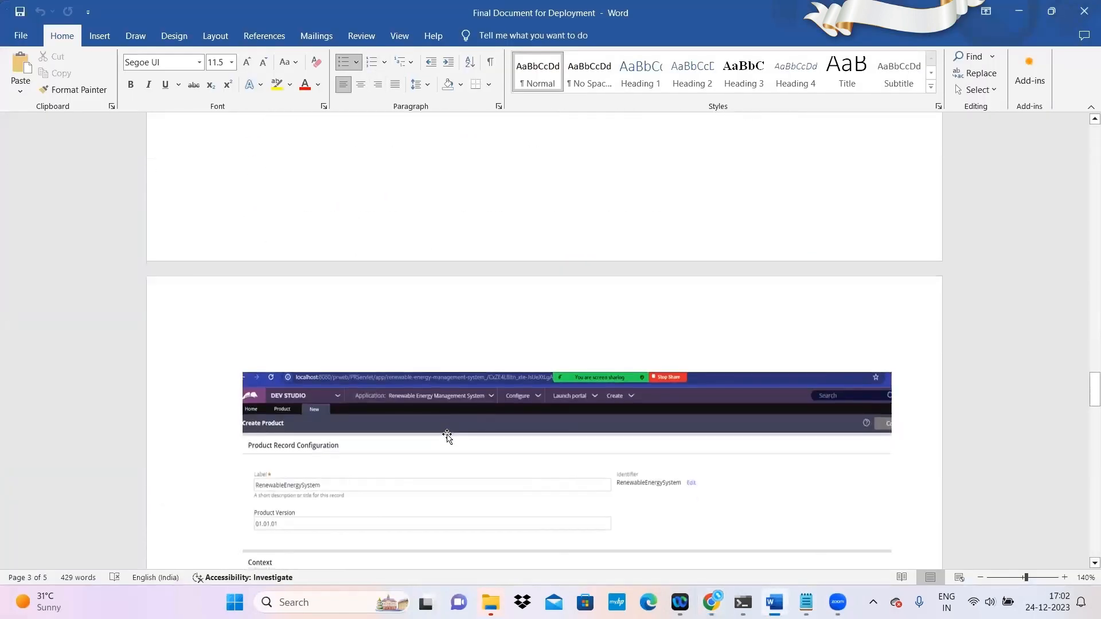
{"action": "scroll", "coordinate": [447, 437], "scroll_direction": "down", "scroll_amount": 12}
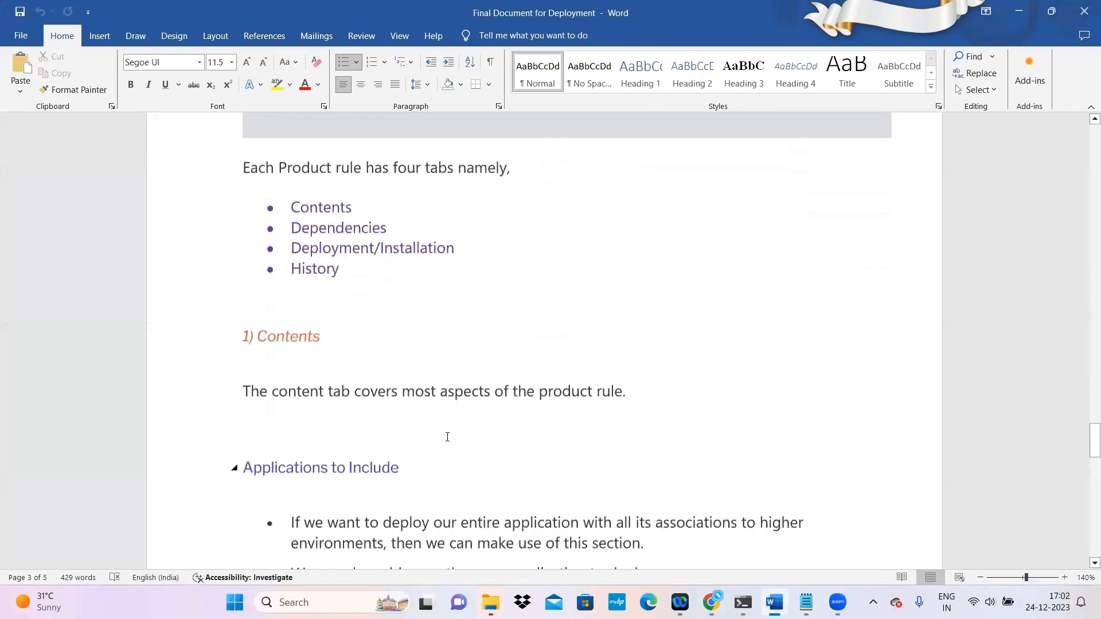
{"action": "scroll", "coordinate": [447, 437], "scroll_direction": "down", "scroll_amount": 1}
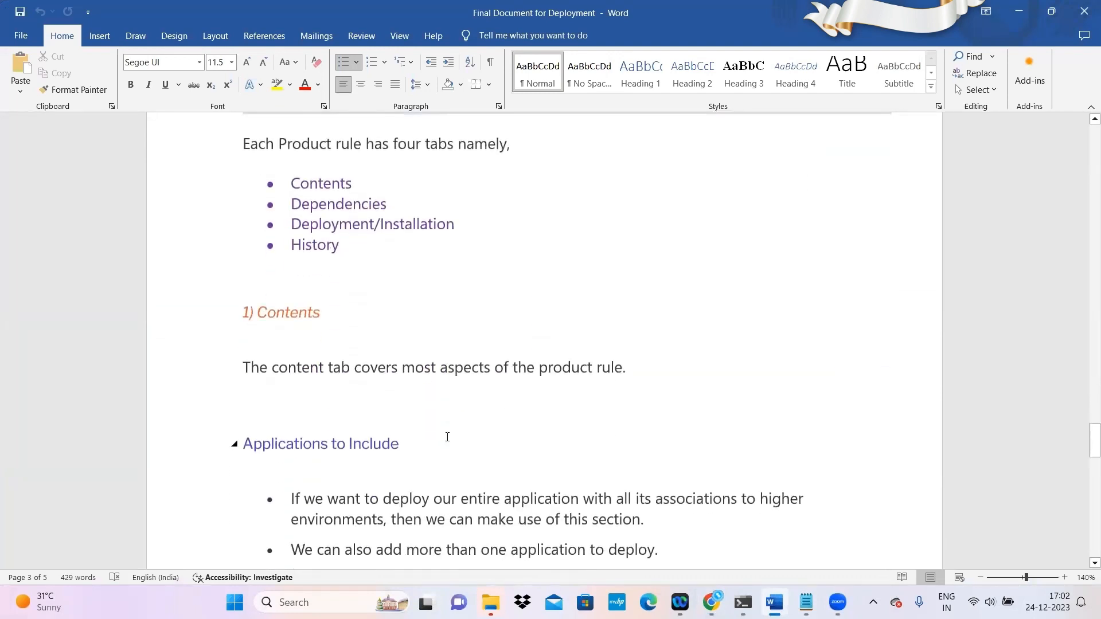
{"action": "scroll", "coordinate": [447, 437], "scroll_direction": "down", "scroll_amount": 2}
{"action": "scroll", "coordinate": [447, 437], "scroll_direction": "up", "scroll_amount": 2}
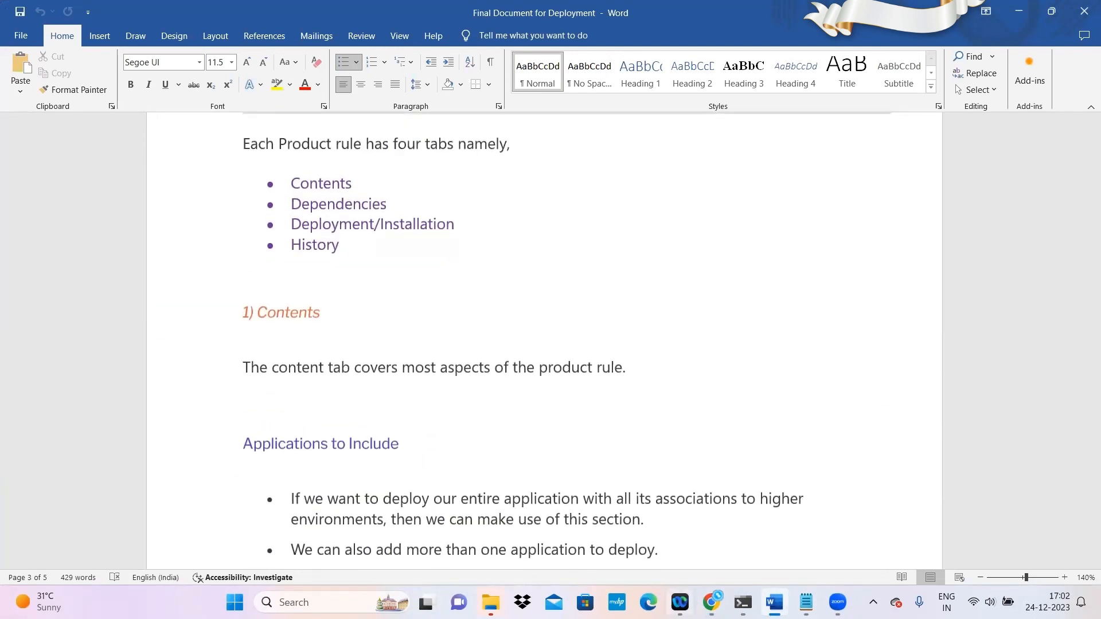
- Return to Pega Dev Studio, open the existing Renewable Energy Management System product rule, and review its dependencies and deployment settings
{"action": "left_click", "coordinate": [712, 602]}
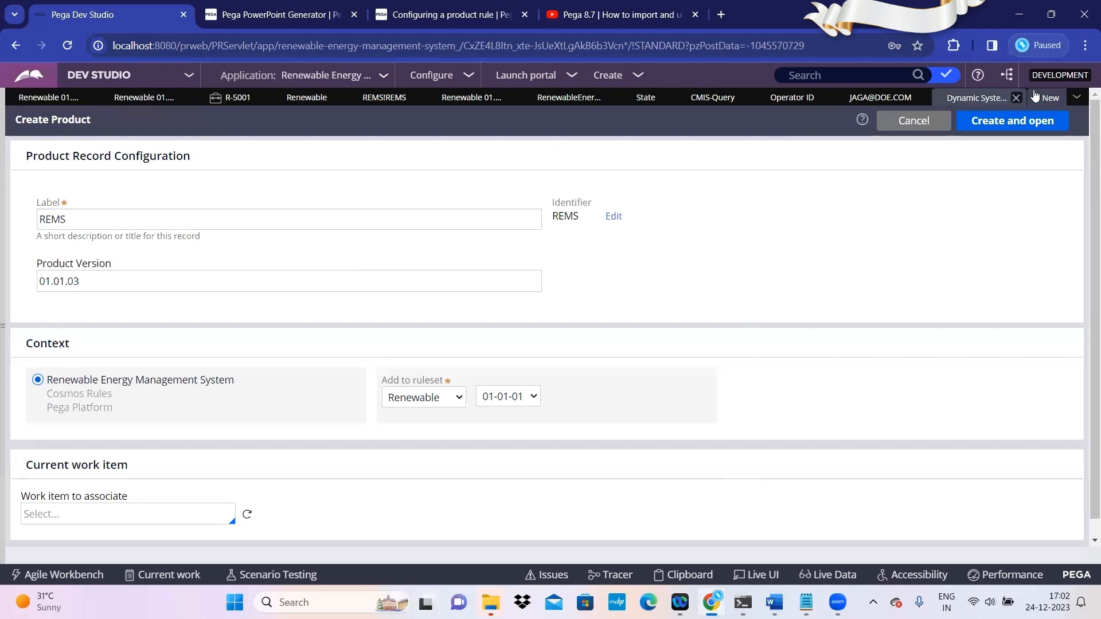
{"action": "left_click", "coordinate": [138, 101]}
{"action": "left_click", "coordinate": [55, 98]}
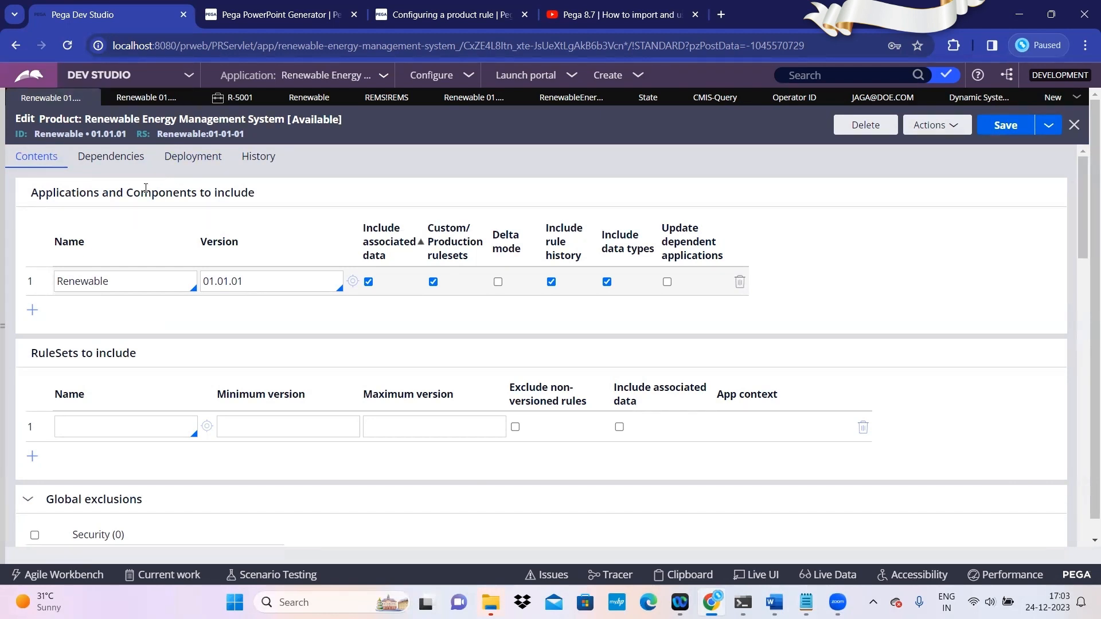
{"action": "left_click", "coordinate": [107, 162]}
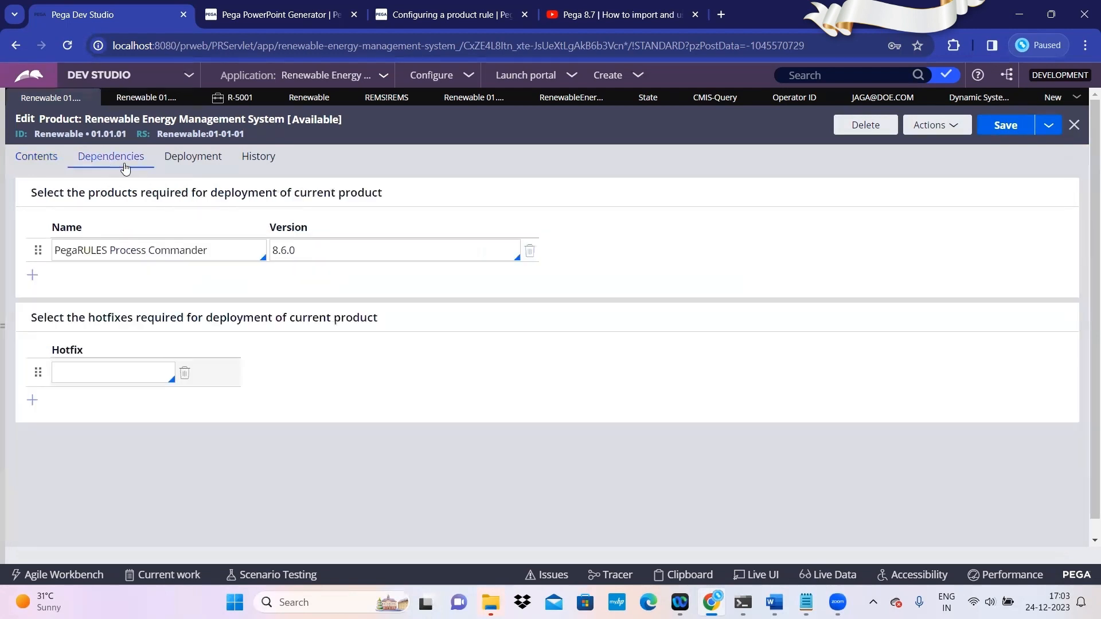
{"action": "left_click", "coordinate": [181, 157]}
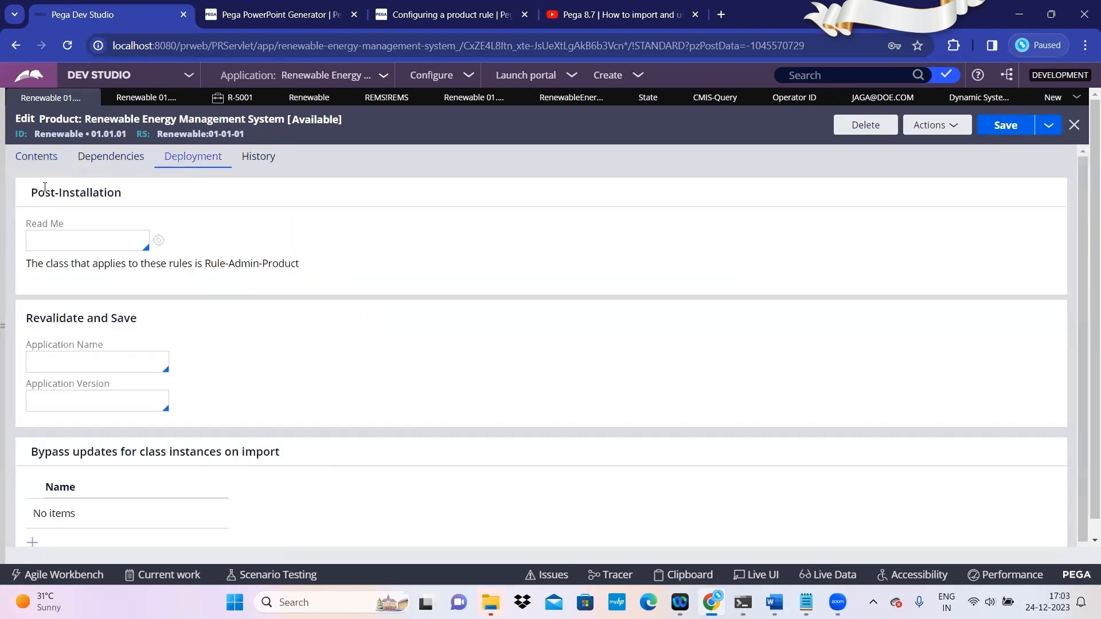
{"action": "left_click", "coordinate": [106, 158]}
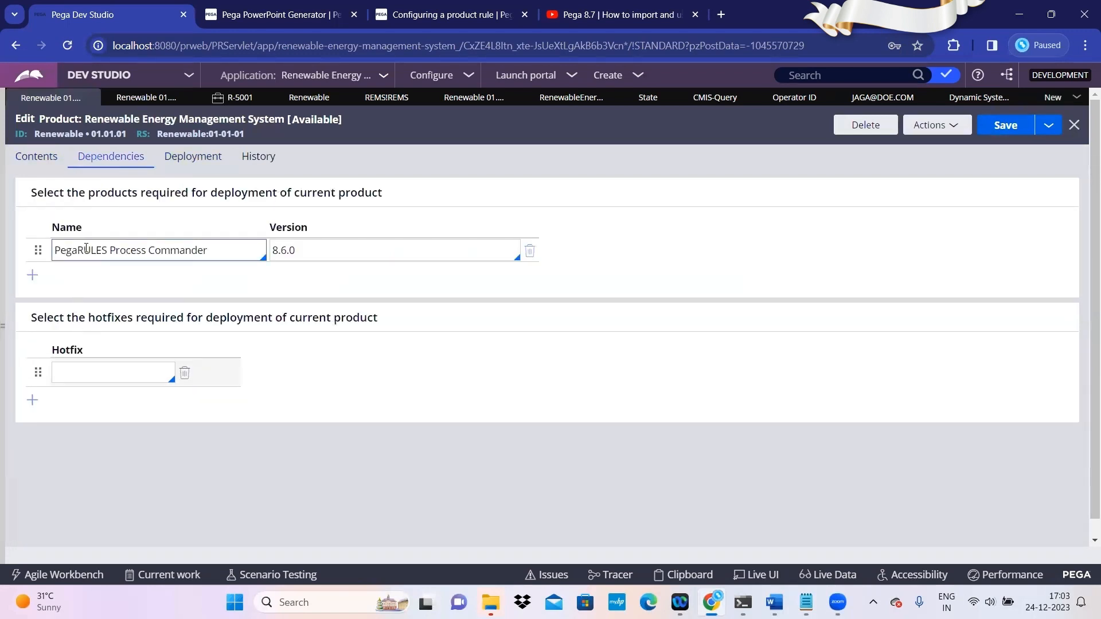
{"action": "triple_click", "coordinate": [124, 249]}
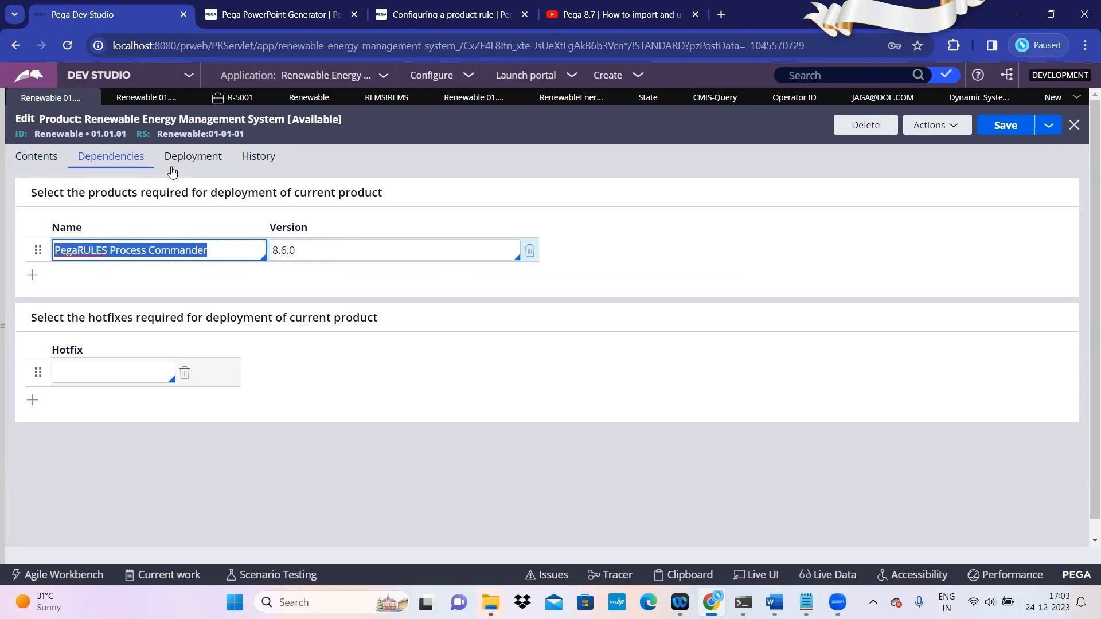
- Examine the included application's name and available versions in the product rule's contents, and reopen the matching application record
{"action": "left_click", "coordinate": [29, 152]}
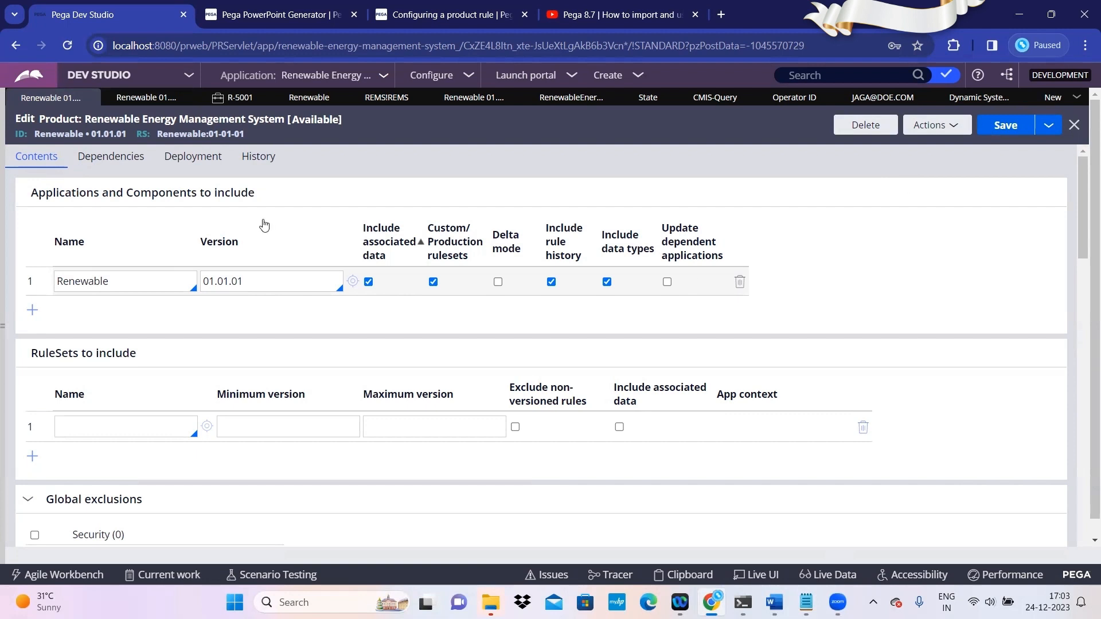
{"action": "double_click", "coordinate": [90, 281]}
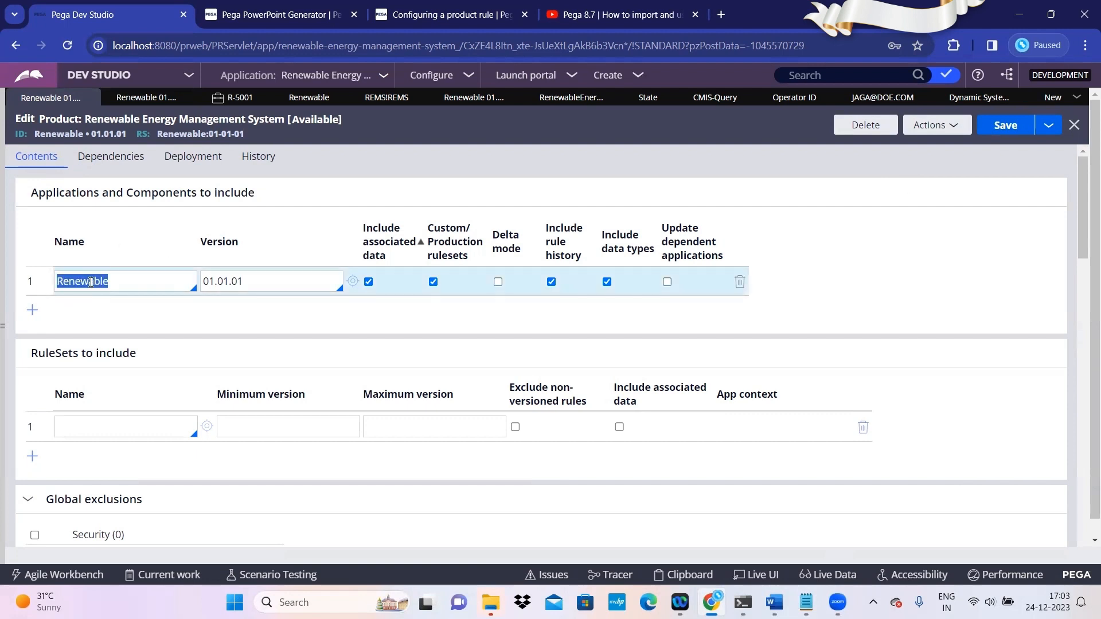
{"action": "double_click", "coordinate": [236, 281]}
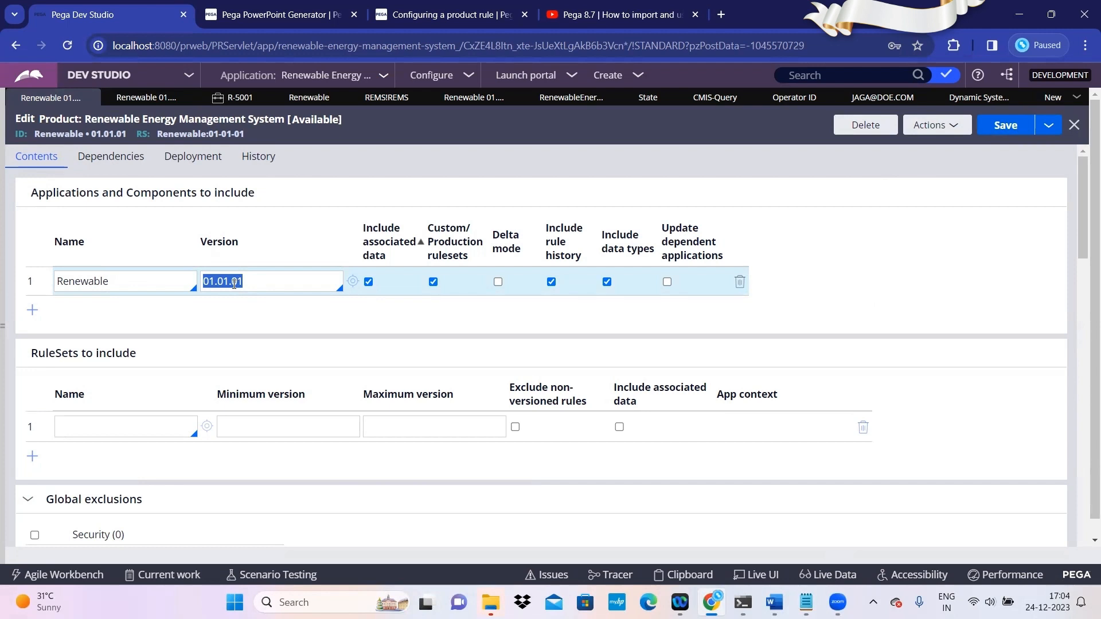
{"action": "left_click", "coordinate": [260, 289]}
{"action": "key", "text": "Down"}
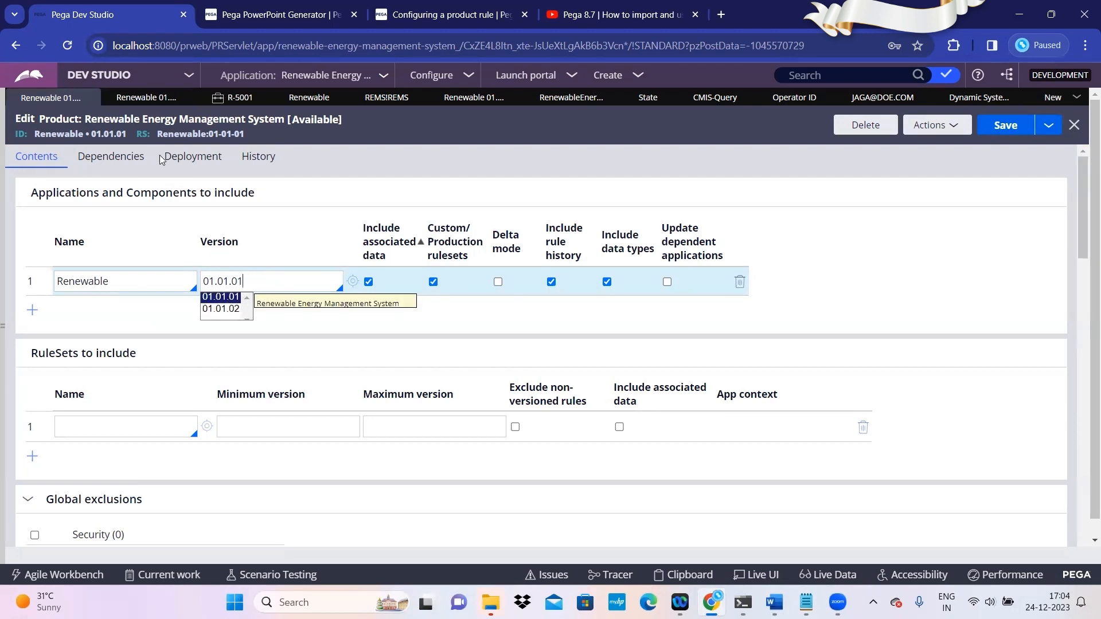
{"action": "left_click", "coordinate": [145, 98]}
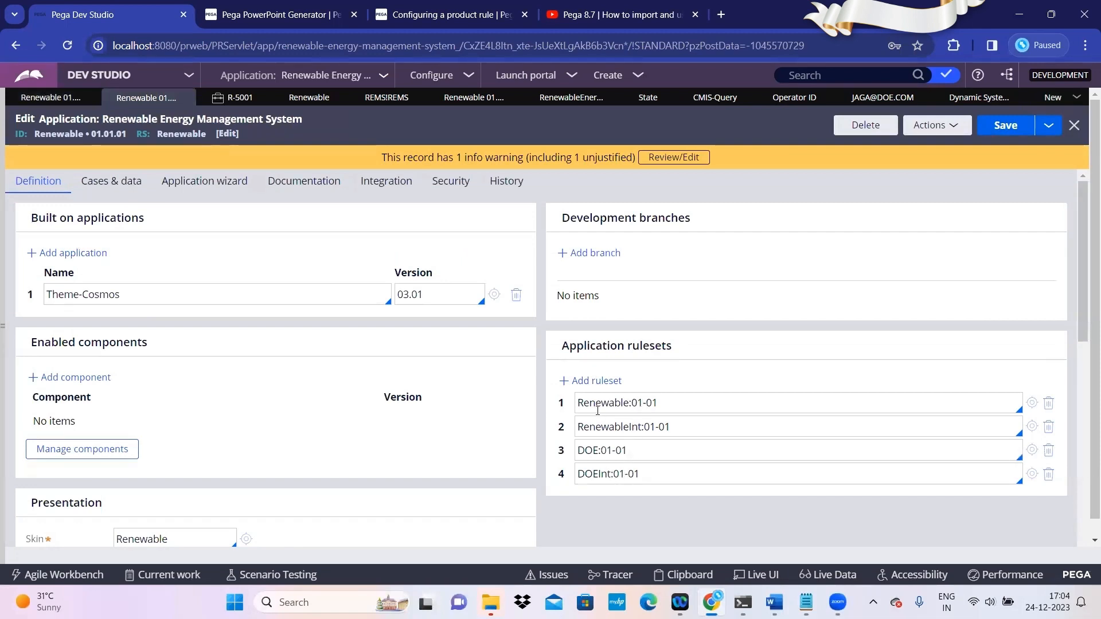
- Return to the Renewable Energy Management System product rule and review its included applications, rulesets and inclusion options
{"action": "left_click", "coordinate": [72, 97]}
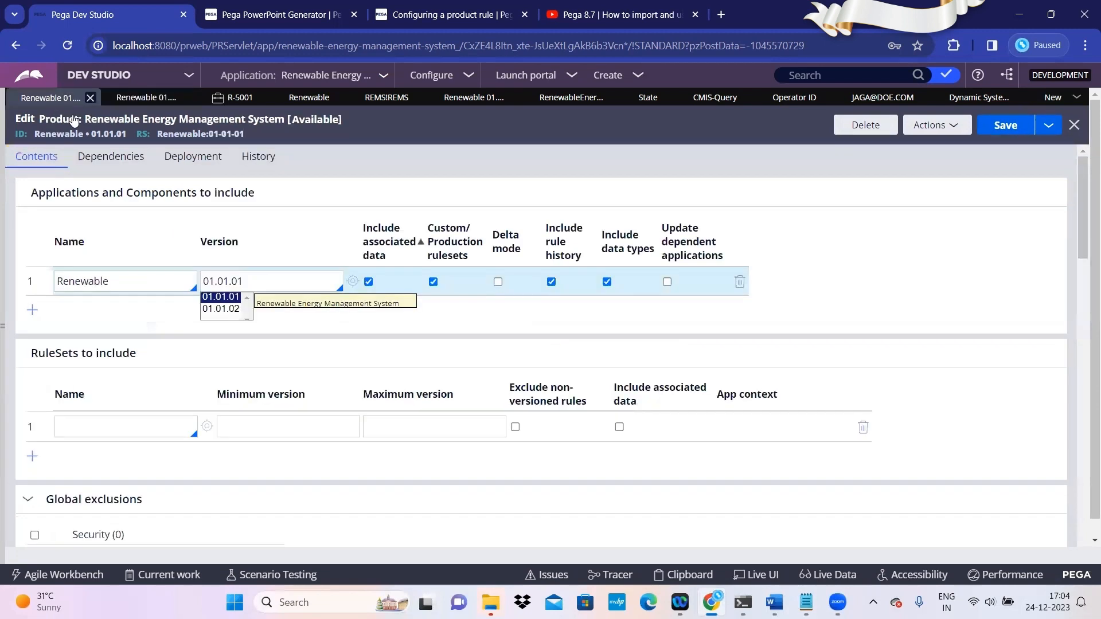
{"action": "left_click", "coordinate": [313, 335]}
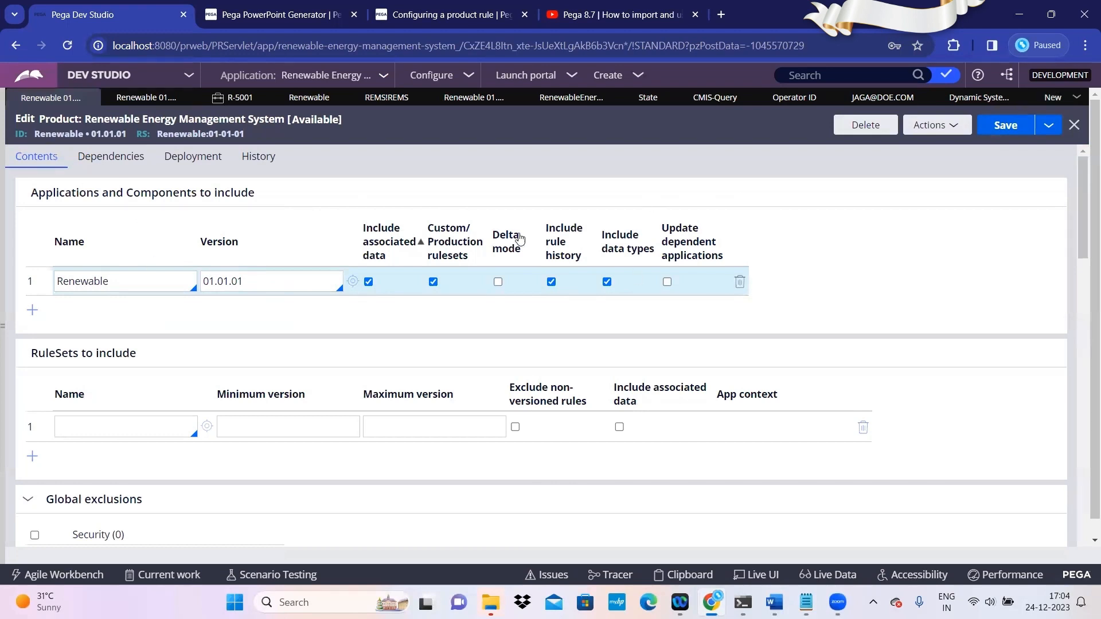
{"action": "scroll", "coordinate": [467, 358], "scroll_direction": "down", "scroll_amount": 2}
{"action": "scroll", "coordinate": [467, 358], "scroll_direction": "down", "scroll_amount": 2}
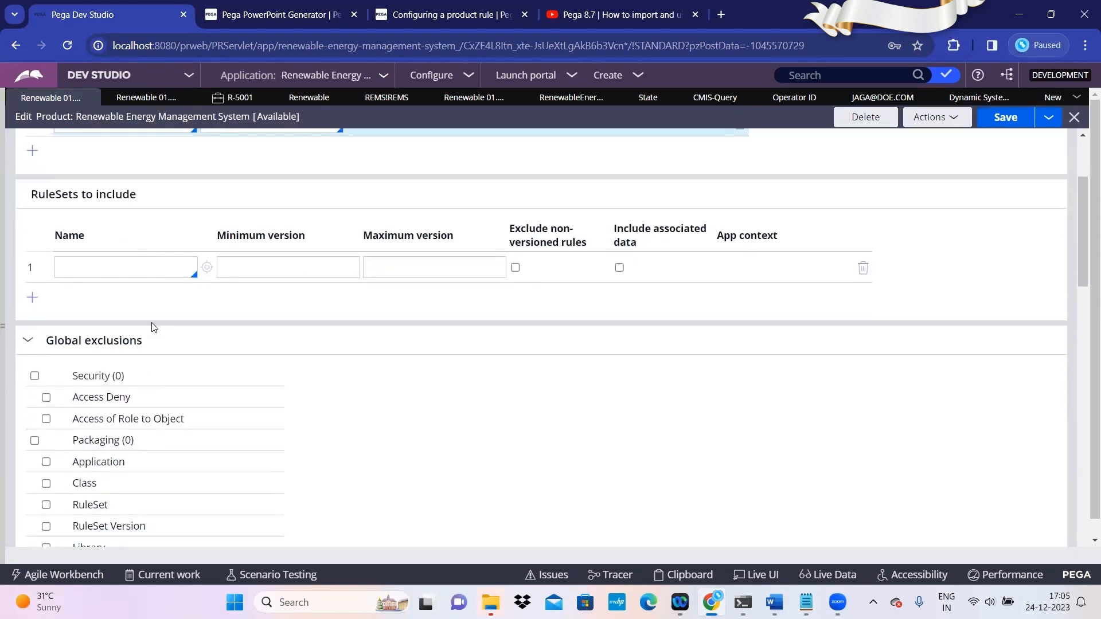
{"action": "left_click", "coordinate": [124, 262]}
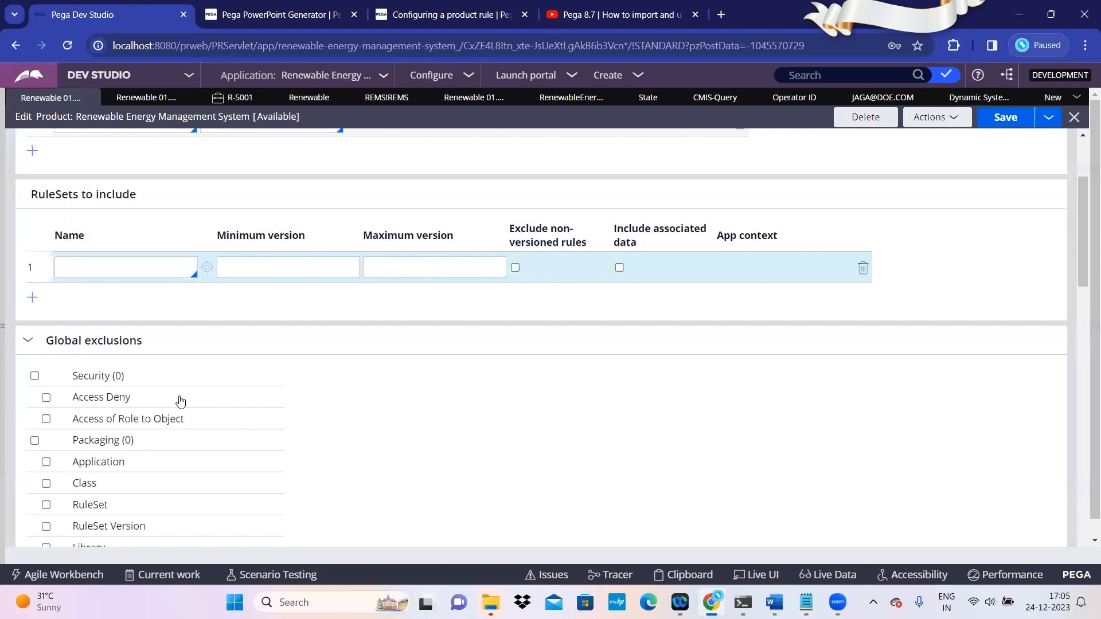
{"action": "scroll", "coordinate": [208, 424], "scroll_direction": "up", "scroll_amount": 1}
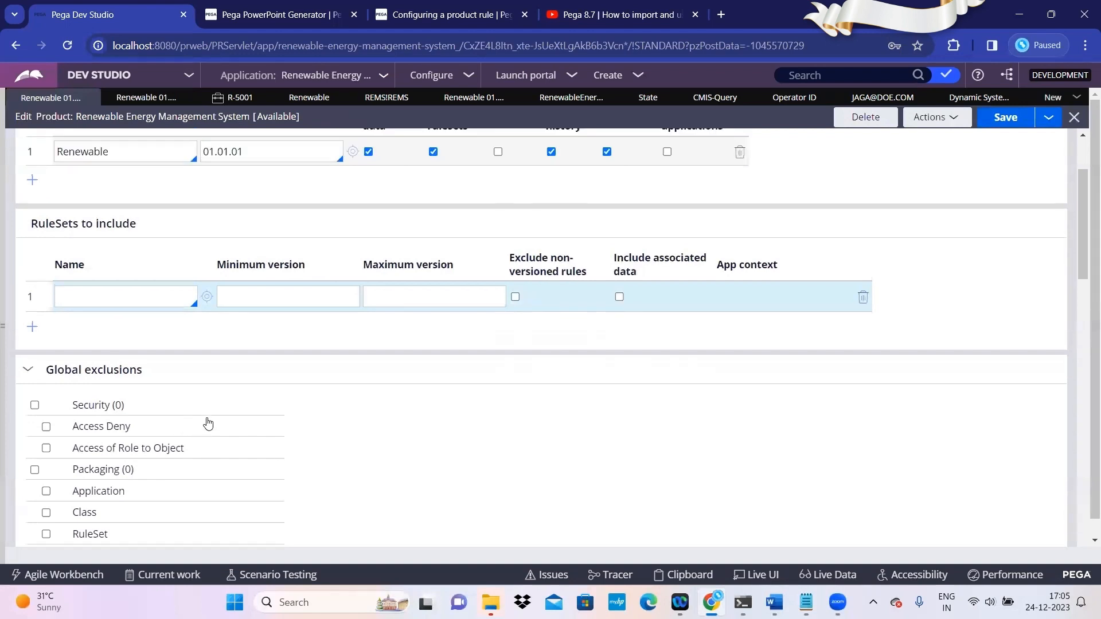
{"action": "scroll", "coordinate": [204, 407], "scroll_direction": "up", "scroll_amount": 3}
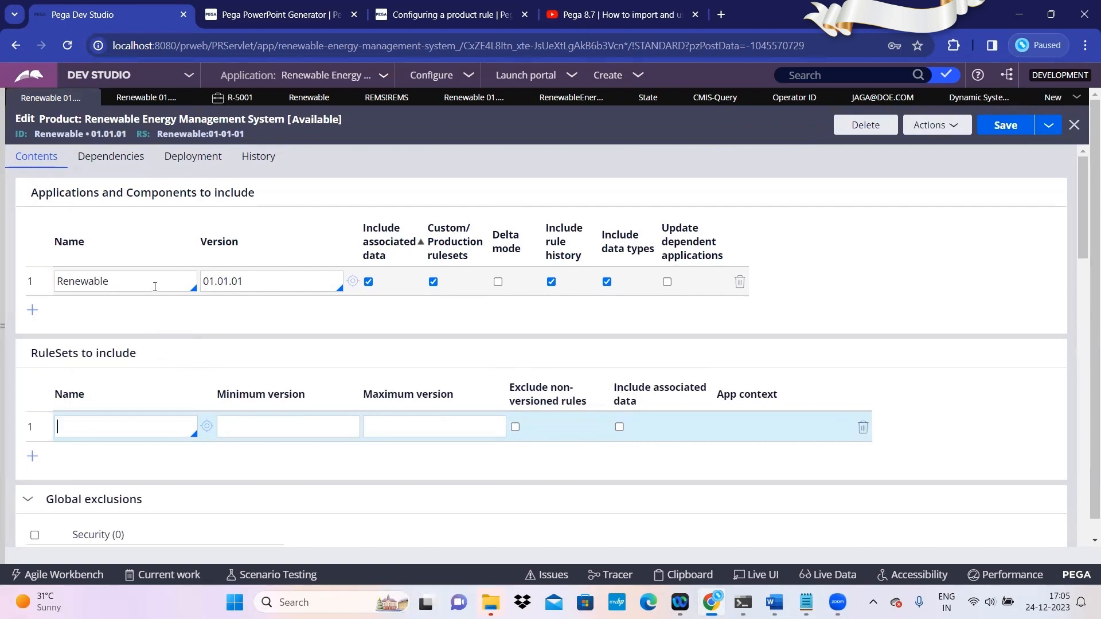
{"action": "left_click", "coordinate": [115, 435]}
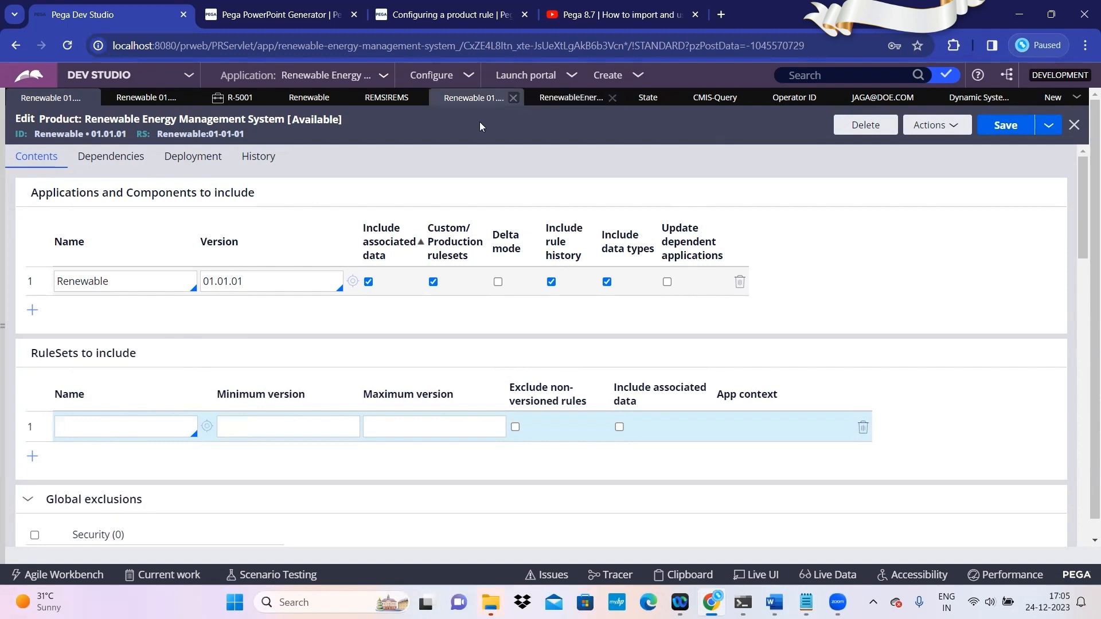
- Open the Renewable Energy Management SystemNew product rule and examine the included ruleset's name, minimum version and maximum version
{"action": "left_click", "coordinate": [573, 99]}
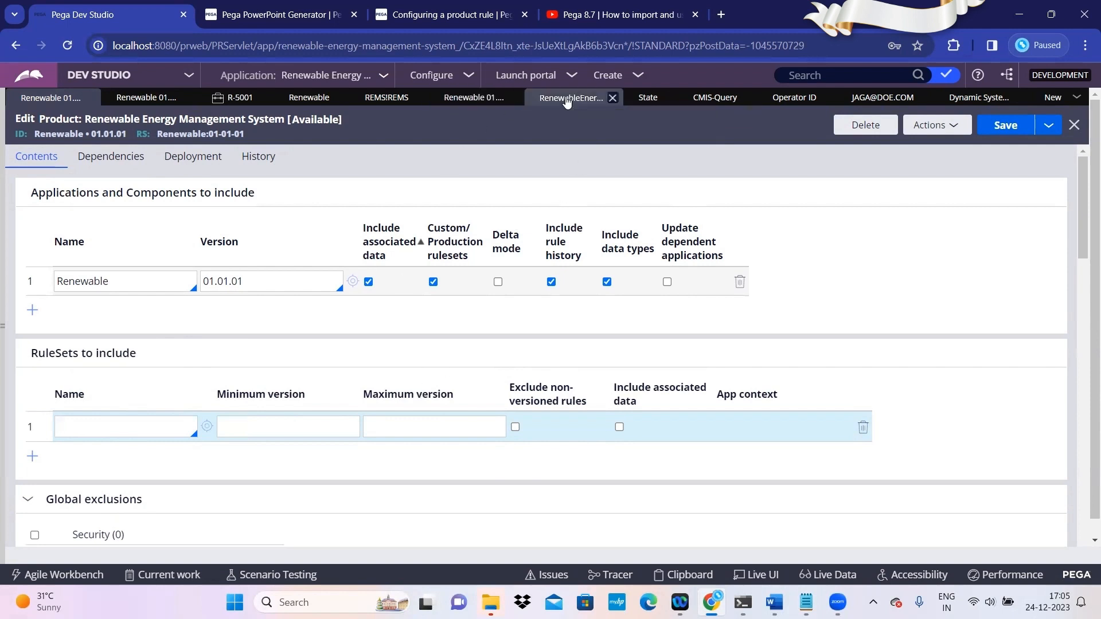
{"action": "double_click", "coordinate": [121, 428]}
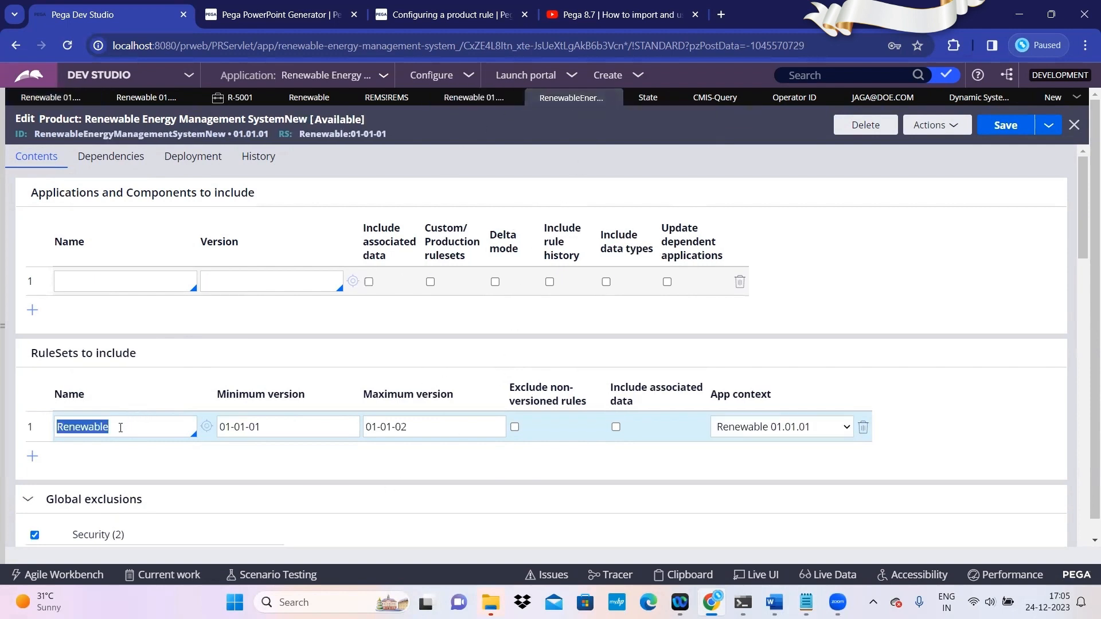
{"action": "left_click", "coordinate": [120, 428]}
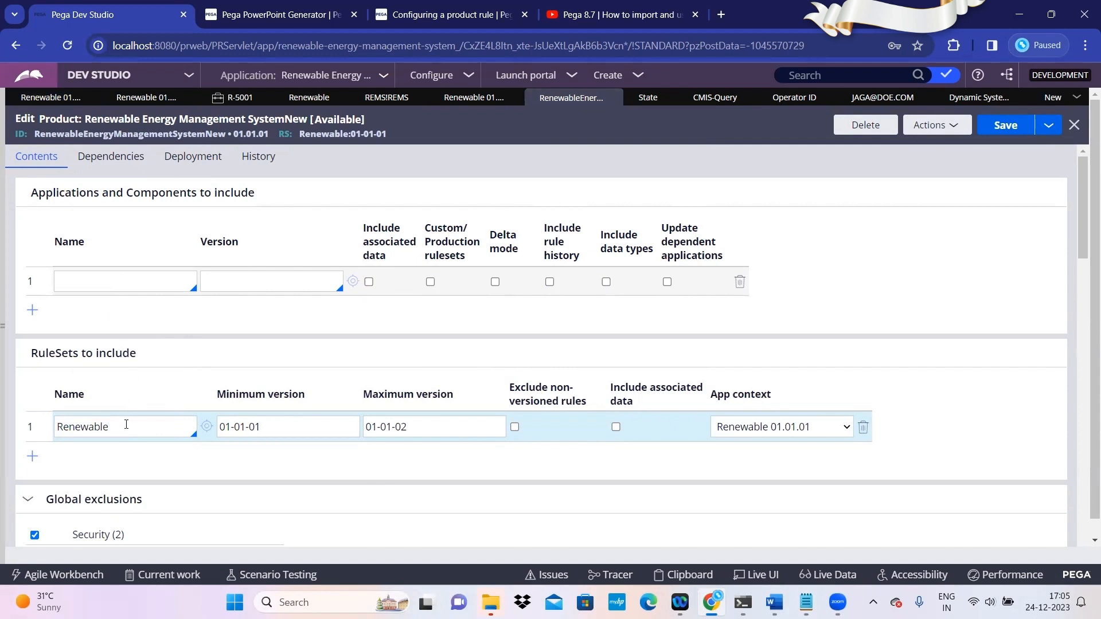
{"action": "double_click", "coordinate": [84, 427]}
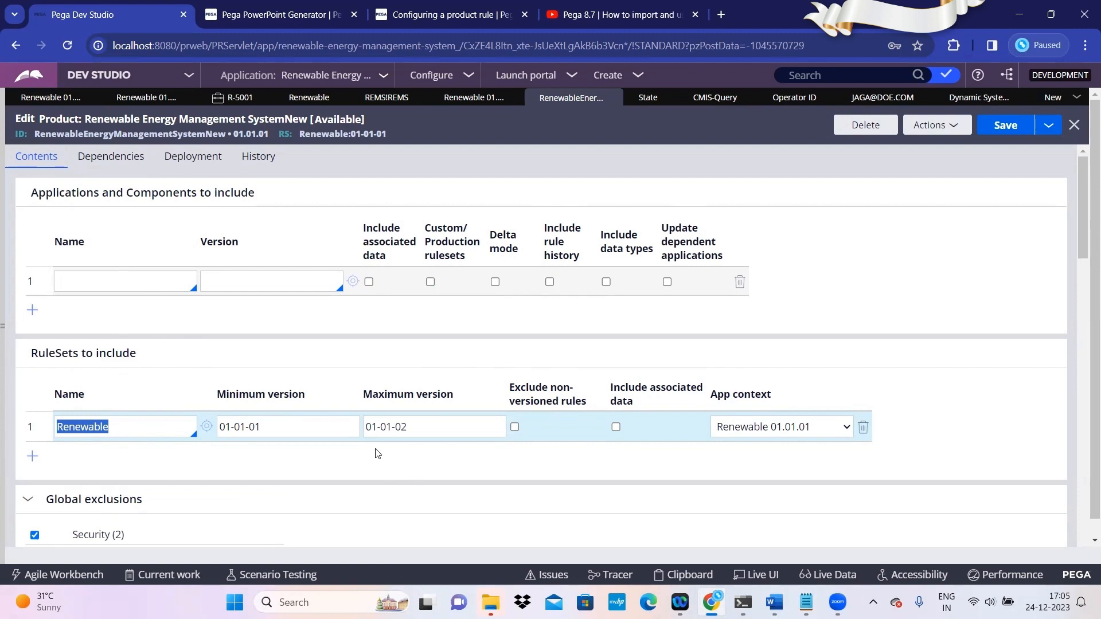
{"action": "double_click", "coordinate": [302, 424]}
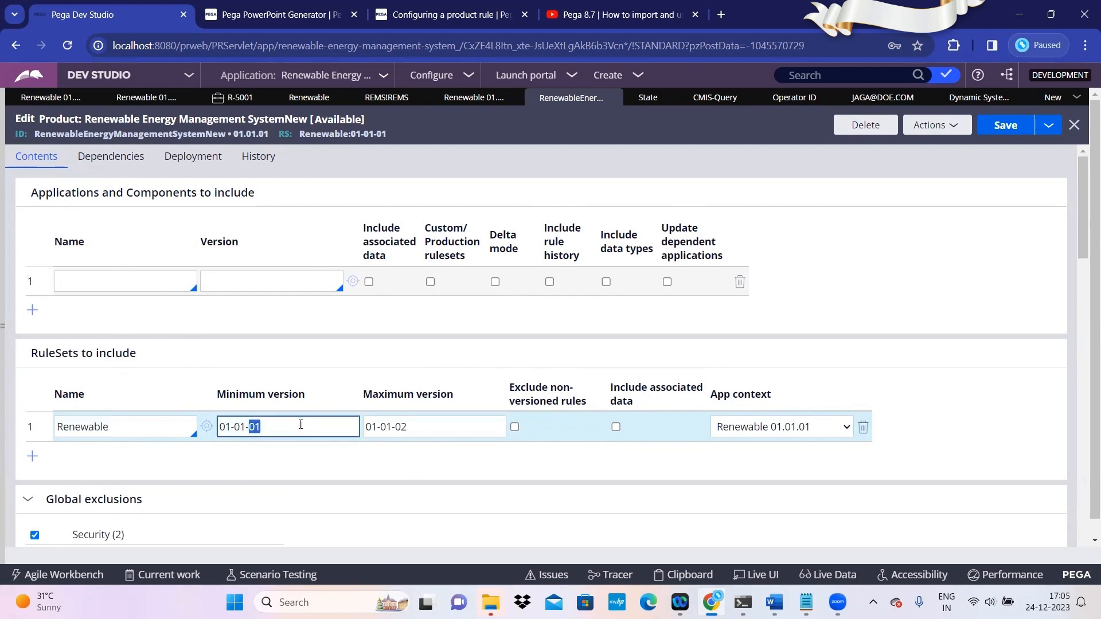
{"action": "left_click", "coordinate": [290, 434]}
{"action": "double_click", "coordinate": [442, 425]}
{"action": "left_click", "coordinate": [265, 427]}
- Enable the exclusion of non-versioned rules for the Renewable ruleset, and disable it again
{"action": "scroll", "coordinate": [470, 327], "scroll_direction": "down", "scroll_amount": 3}
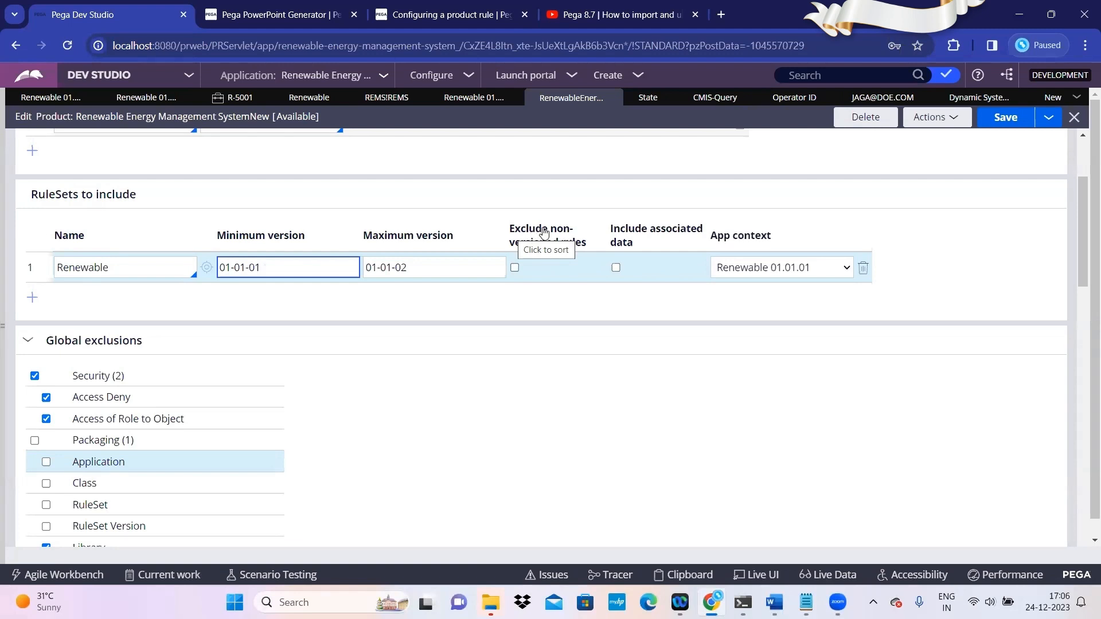
{"action": "left_click", "coordinate": [515, 268]}
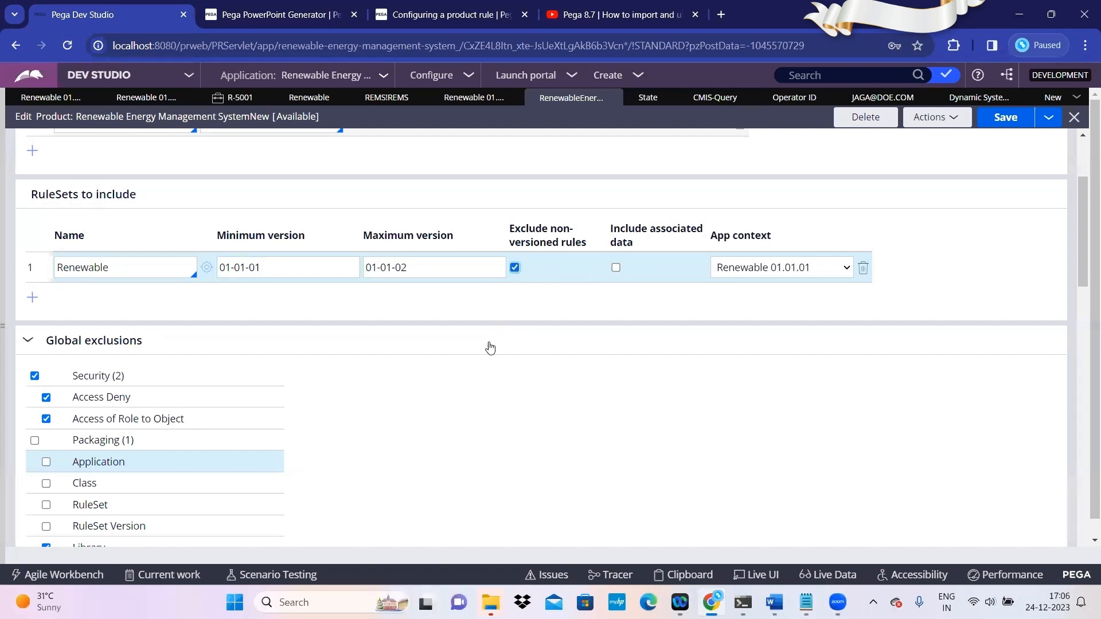
{"action": "left_click", "coordinate": [515, 267]}
- Preview the product file, inspect the Renewable ruleset's non-versioned rules and its Rule-Application instances, and close the preview
{"action": "scroll", "coordinate": [466, 428], "scroll_direction": "down", "scroll_amount": 2}
{"action": "scroll", "coordinate": [464, 447], "scroll_direction": "down", "scroll_amount": 15}
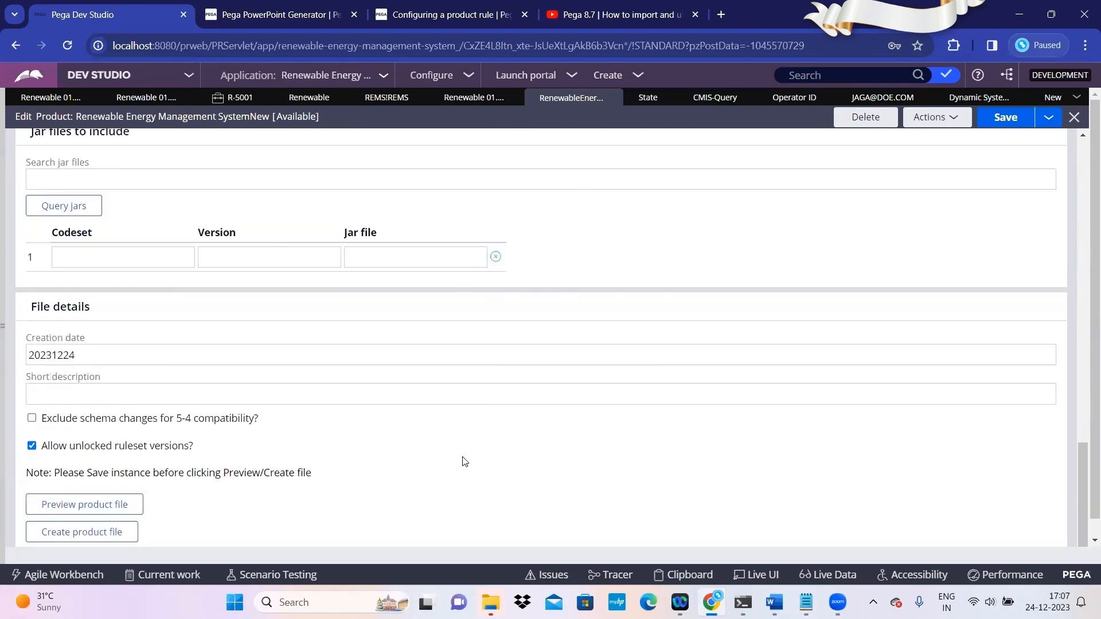
{"action": "left_click", "coordinate": [100, 506]}
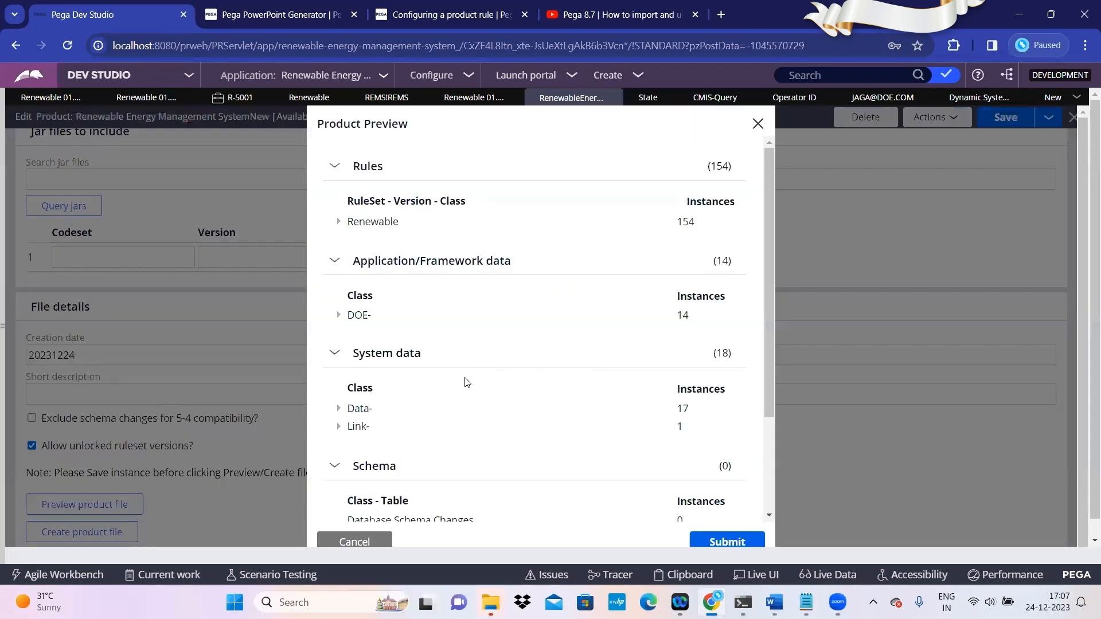
{"action": "scroll", "coordinate": [440, 372], "scroll_direction": "down", "scroll_amount": 1}
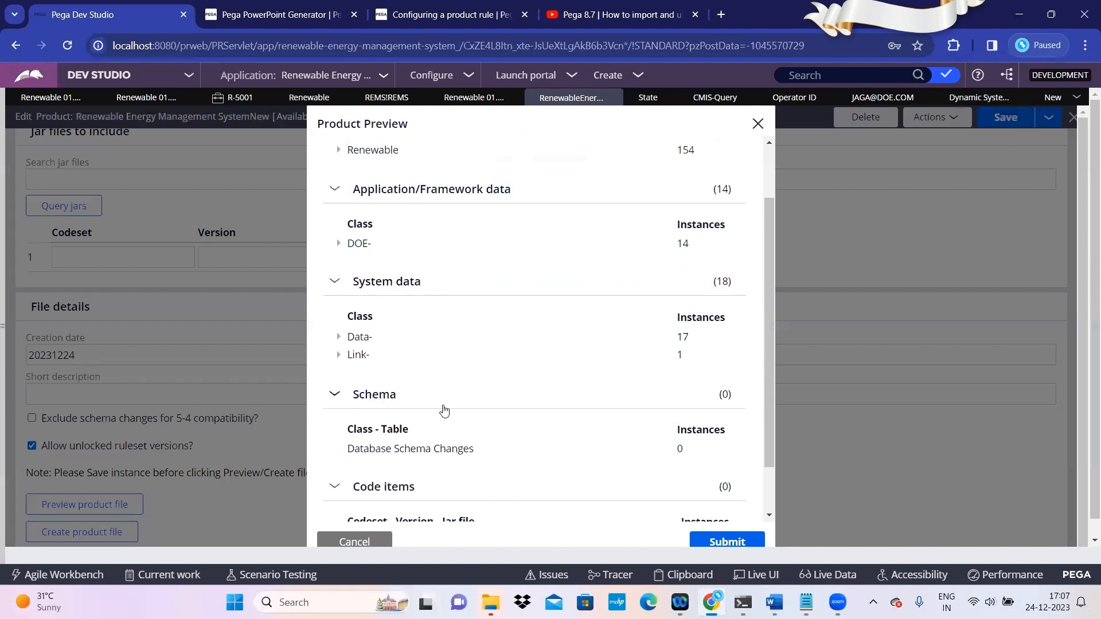
{"action": "scroll", "coordinate": [445, 411], "scroll_direction": "down", "scroll_amount": 1}
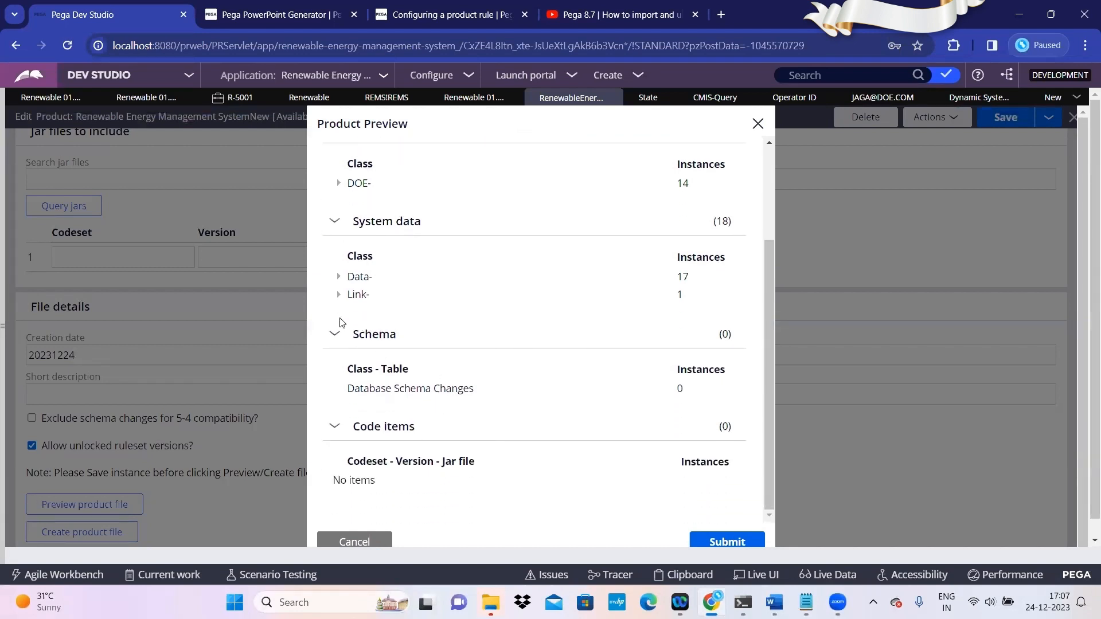
{"action": "scroll", "coordinate": [364, 355], "scroll_direction": "up", "scroll_amount": 2}
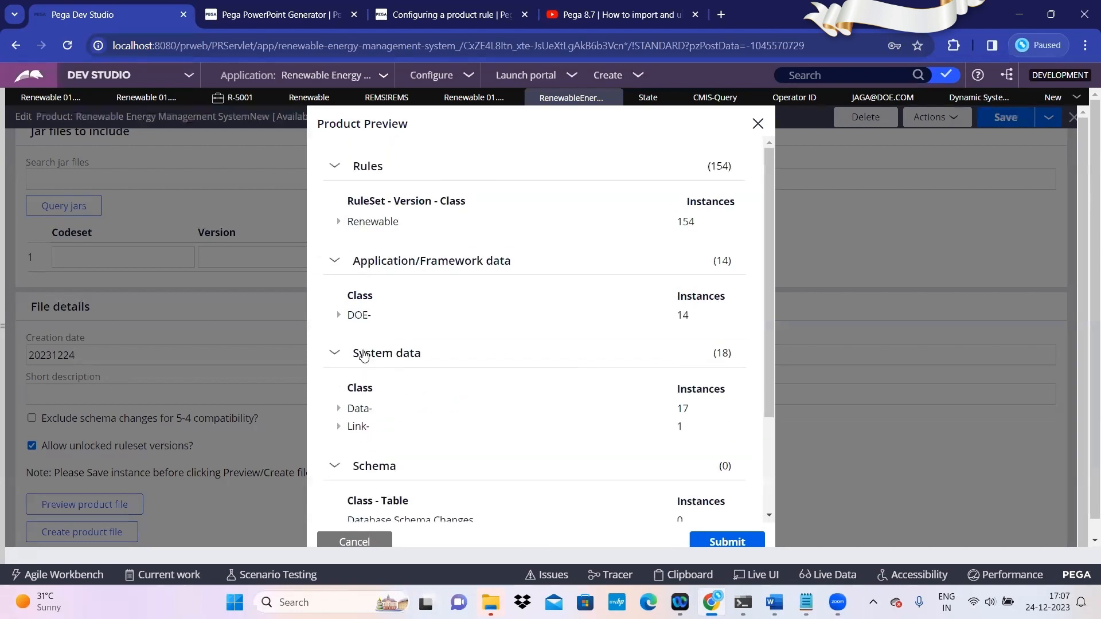
{"action": "left_click", "coordinate": [339, 223]}
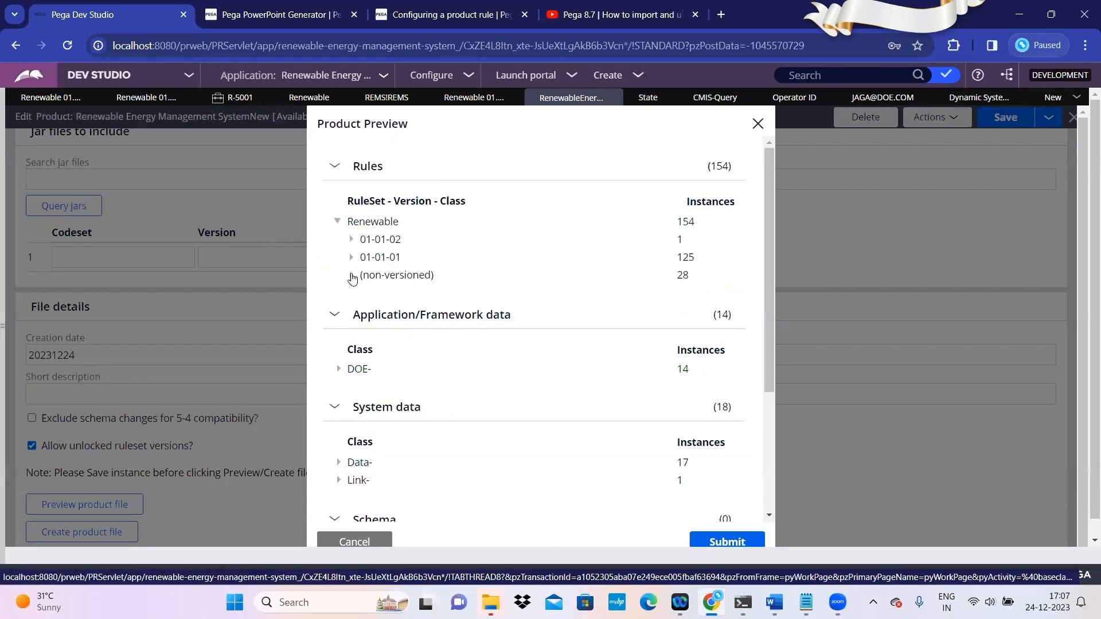
{"action": "left_click", "coordinate": [350, 275]}
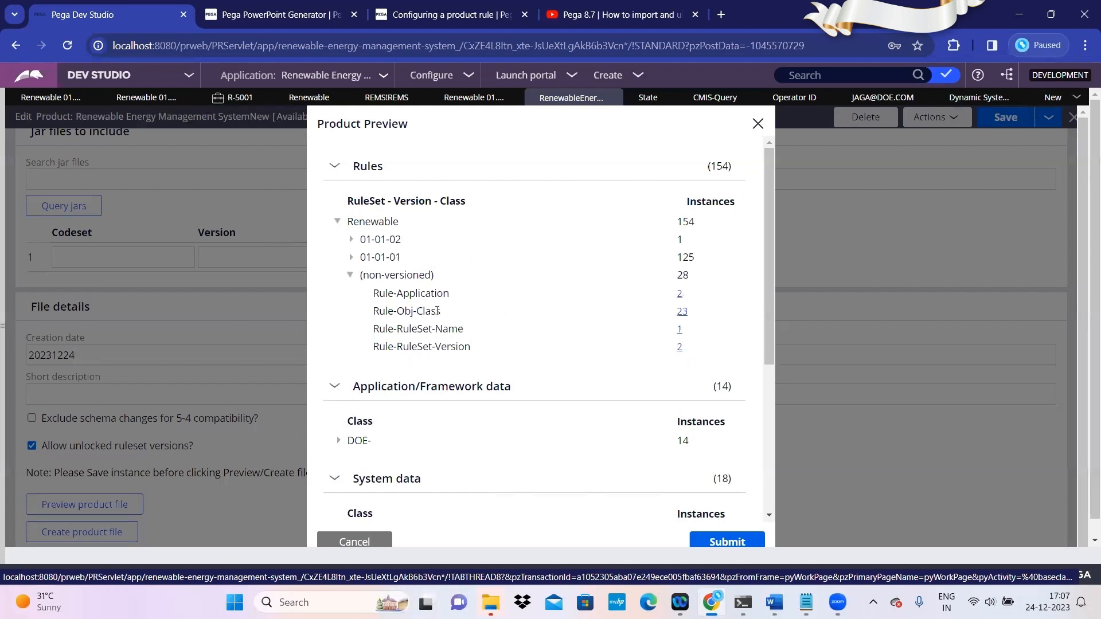
{"action": "left_click", "coordinate": [680, 294]}
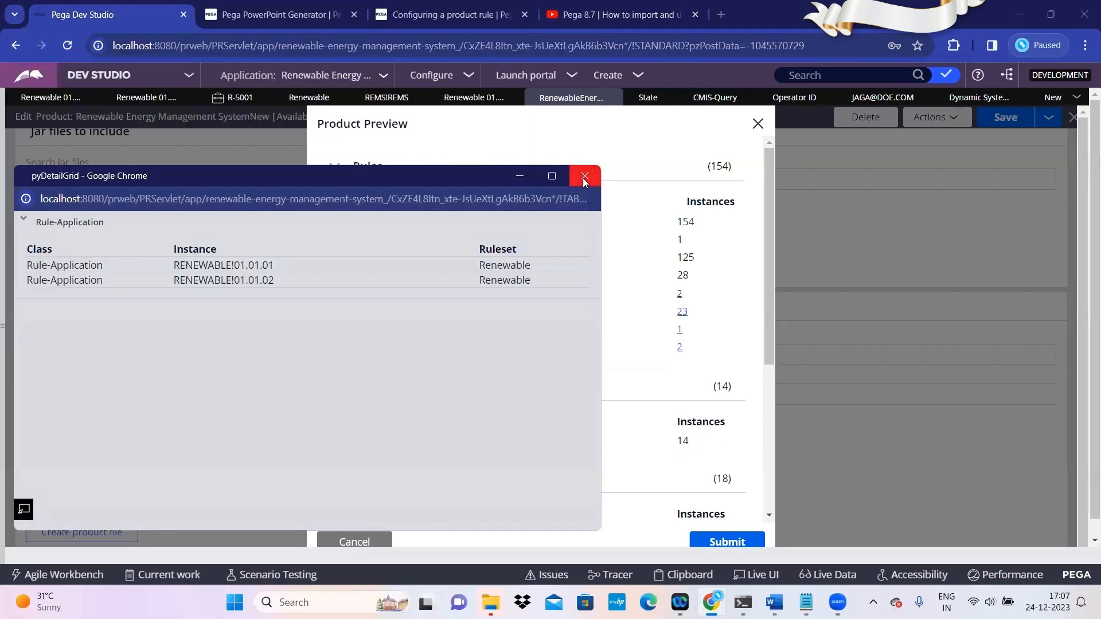
{"action": "left_click", "coordinate": [581, 174]}
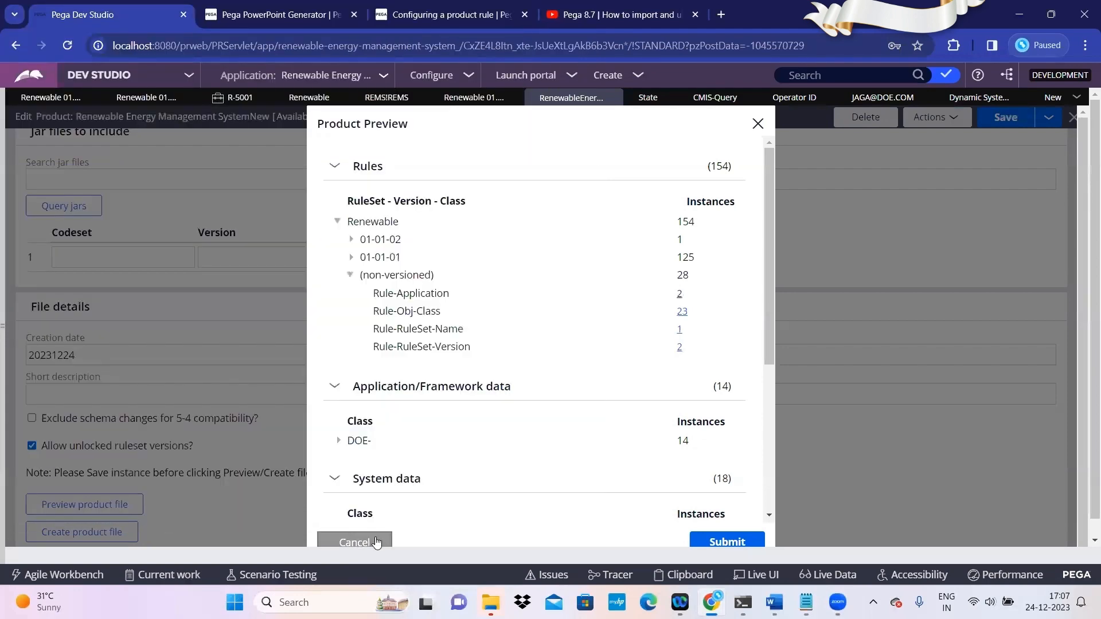
{"action": "left_click", "coordinate": [355, 543]}
- Review the product rule's ruleset version range, non-versioned rules option, global exclusions, and class and individual instances to include
{"action": "scroll", "coordinate": [347, 418], "scroll_direction": "up", "scroll_amount": 10}
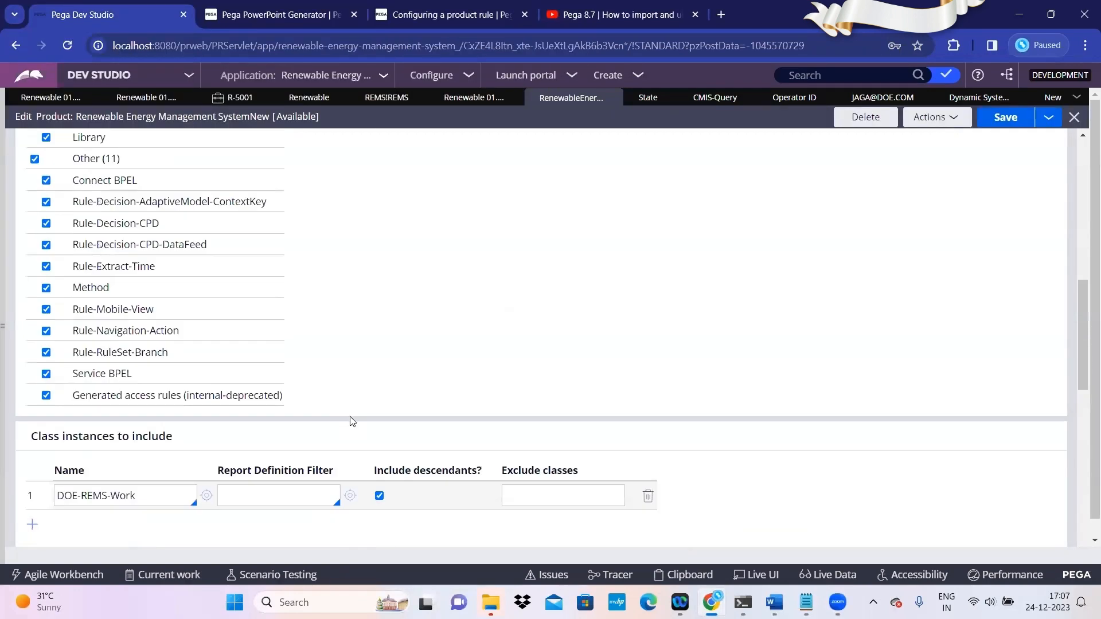
{"action": "scroll", "coordinate": [352, 421], "scroll_direction": "up", "scroll_amount": 10}
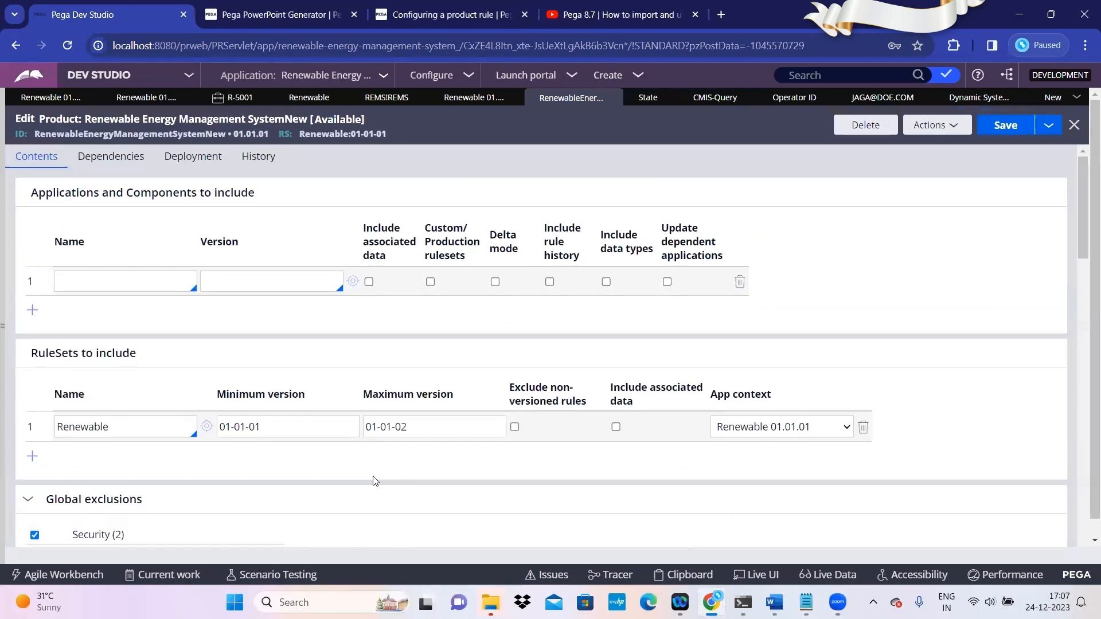
{"action": "scroll", "coordinate": [374, 480], "scroll_direction": "down", "scroll_amount": 15}
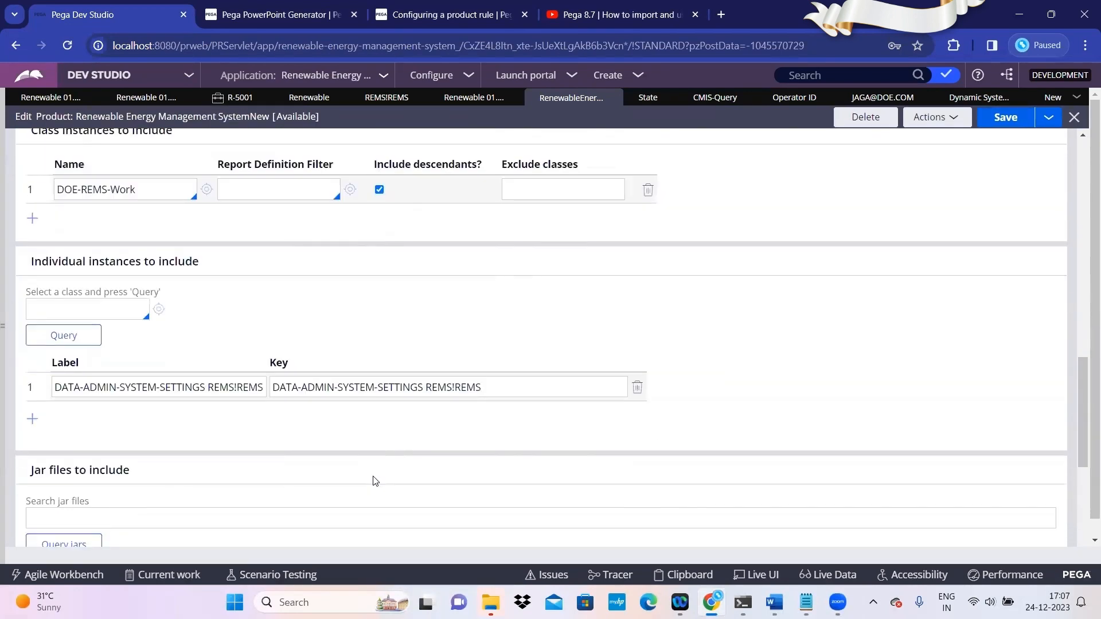
{"action": "scroll", "coordinate": [375, 481], "scroll_direction": "up", "scroll_amount": 10}
{"action": "scroll", "coordinate": [254, 360], "scroll_direction": "up", "scroll_amount": 3}
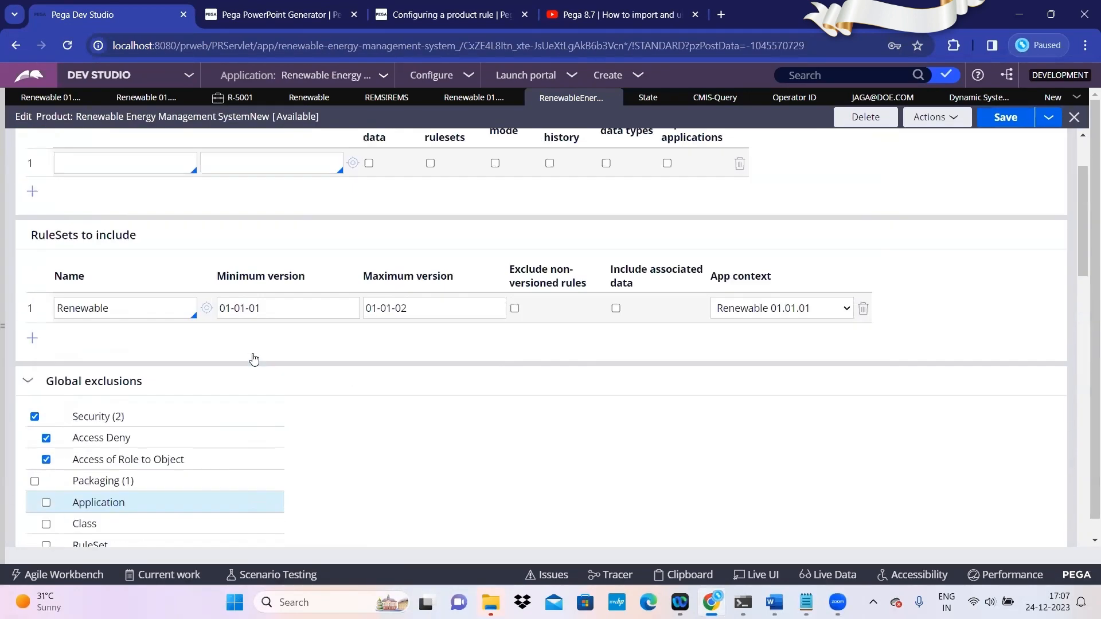
{"action": "scroll", "coordinate": [254, 360], "scroll_direction": "up", "scroll_amount": 2}
{"action": "scroll", "coordinate": [221, 457], "scroll_direction": "down", "scroll_amount": 3}
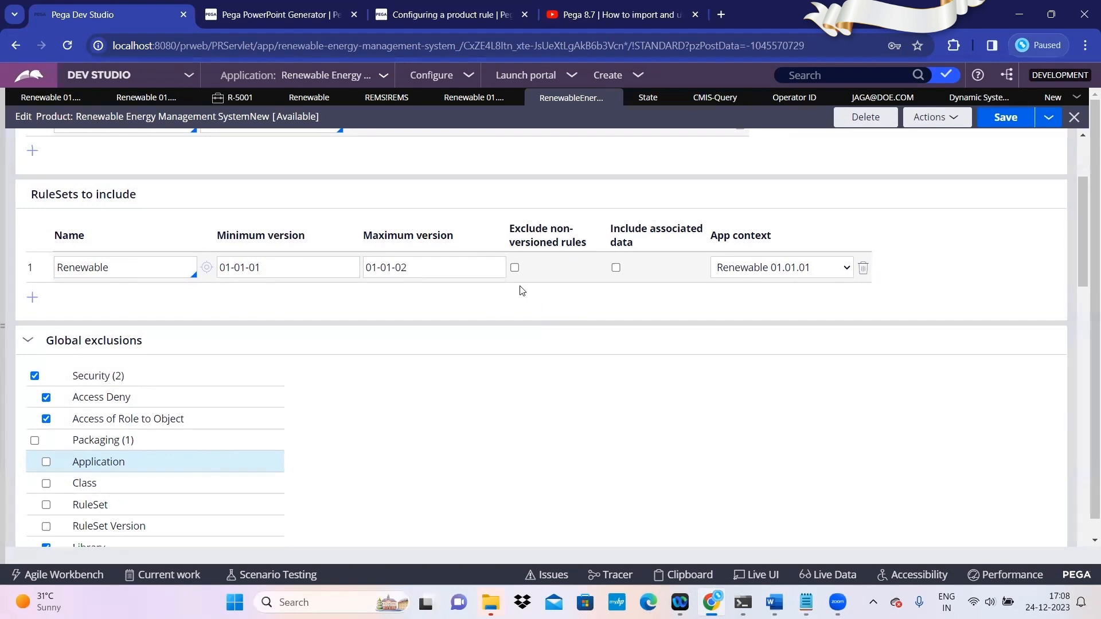
{"action": "left_click", "coordinate": [467, 273]}
{"action": "scroll", "coordinate": [376, 408], "scroll_direction": "down", "scroll_amount": 3}
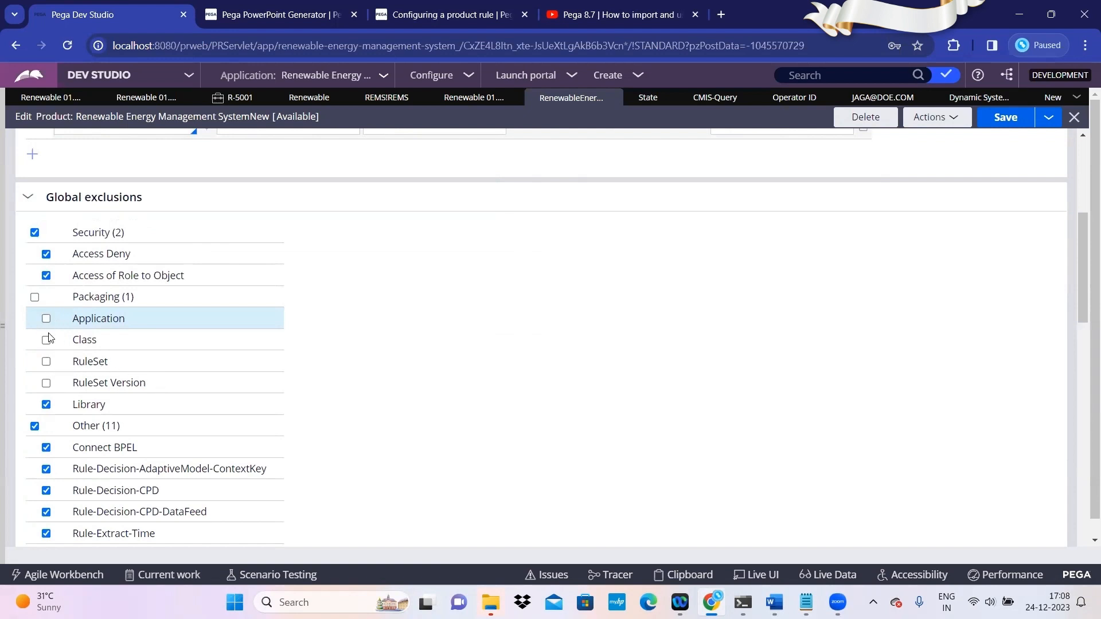
{"action": "scroll", "coordinate": [332, 381], "scroll_direction": "up", "scroll_amount": 6}
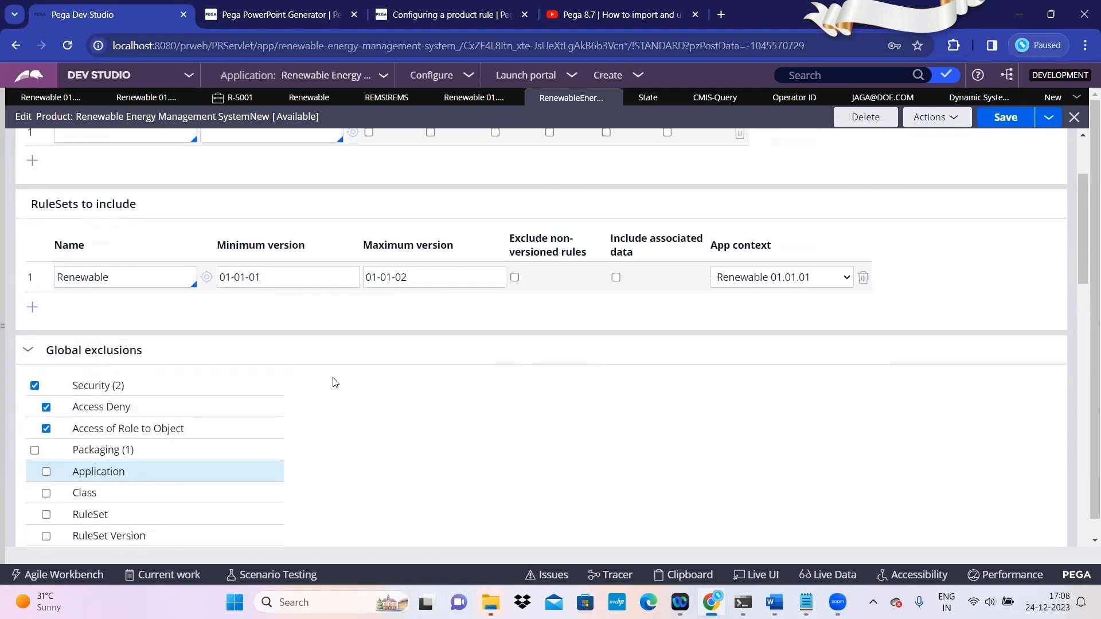
{"action": "scroll", "coordinate": [352, 386], "scroll_direction": "down", "scroll_amount": 9}
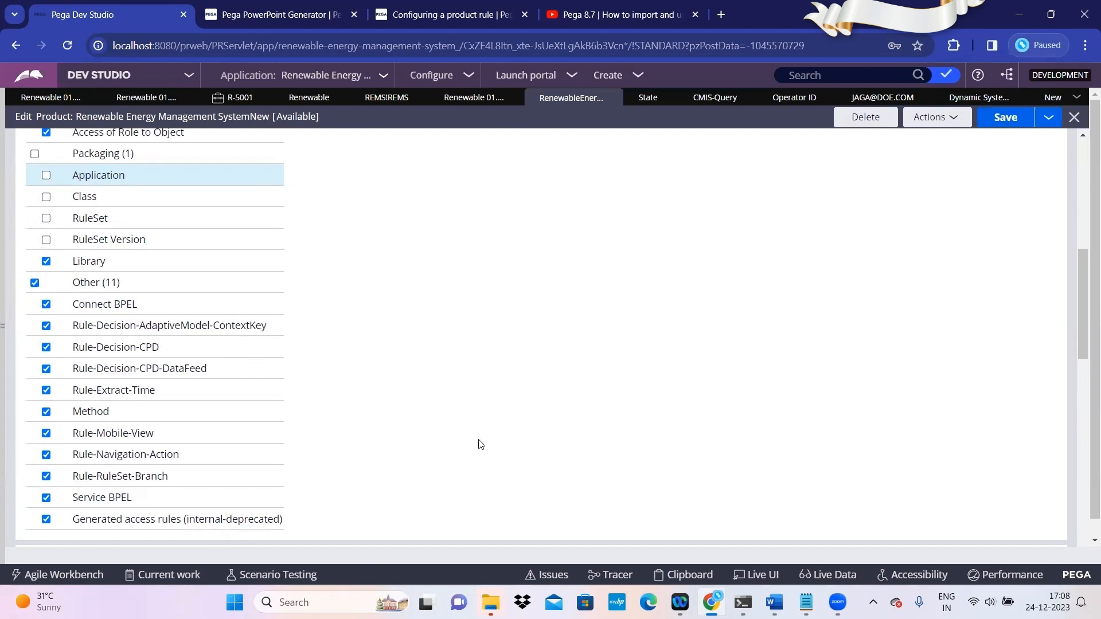
- Preview the product file again, examine the non-versioned rule types under the Renewable ruleset, and return to the rule's contents
{"action": "scroll", "coordinate": [481, 445], "scroll_direction": "down", "scroll_amount": 10}
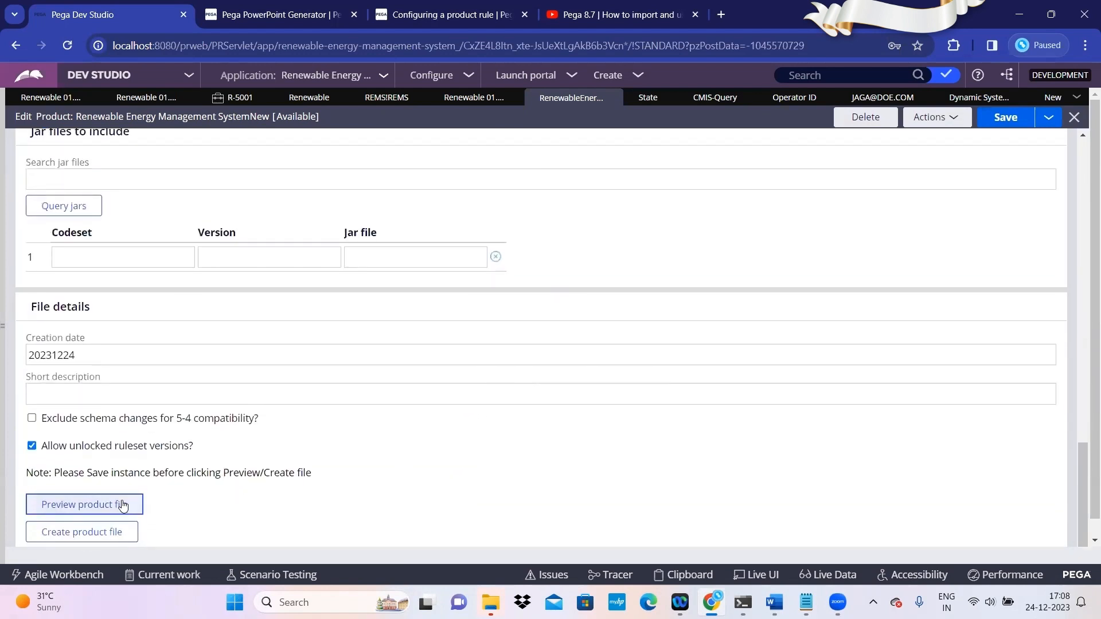
{"action": "left_click", "coordinate": [124, 504]}
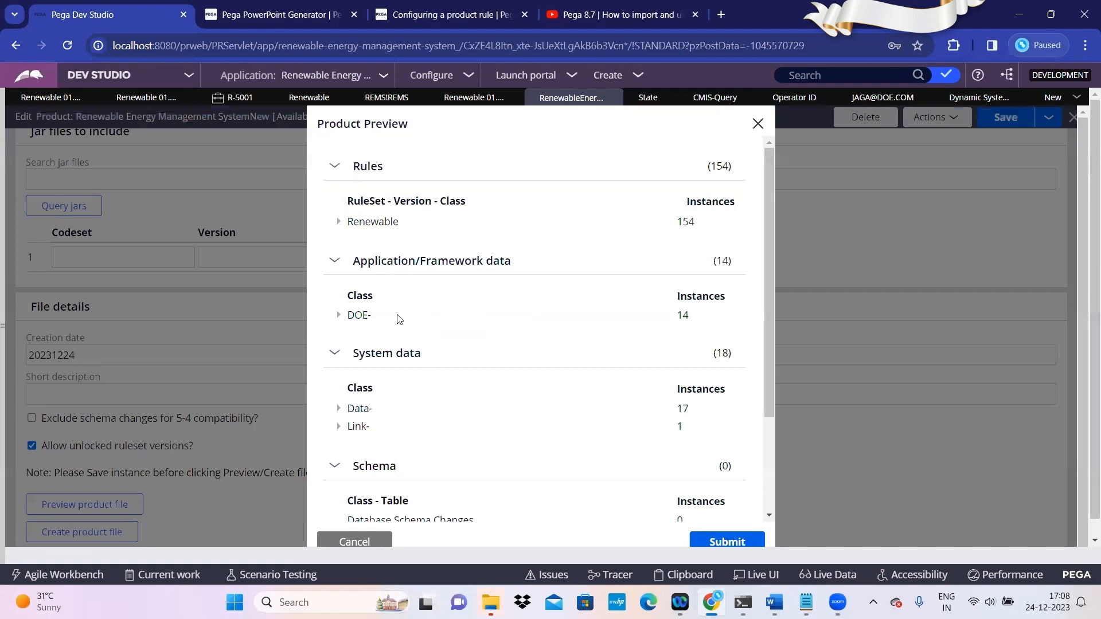
{"action": "left_click", "coordinate": [338, 222]}
{"action": "left_click", "coordinate": [350, 276]}
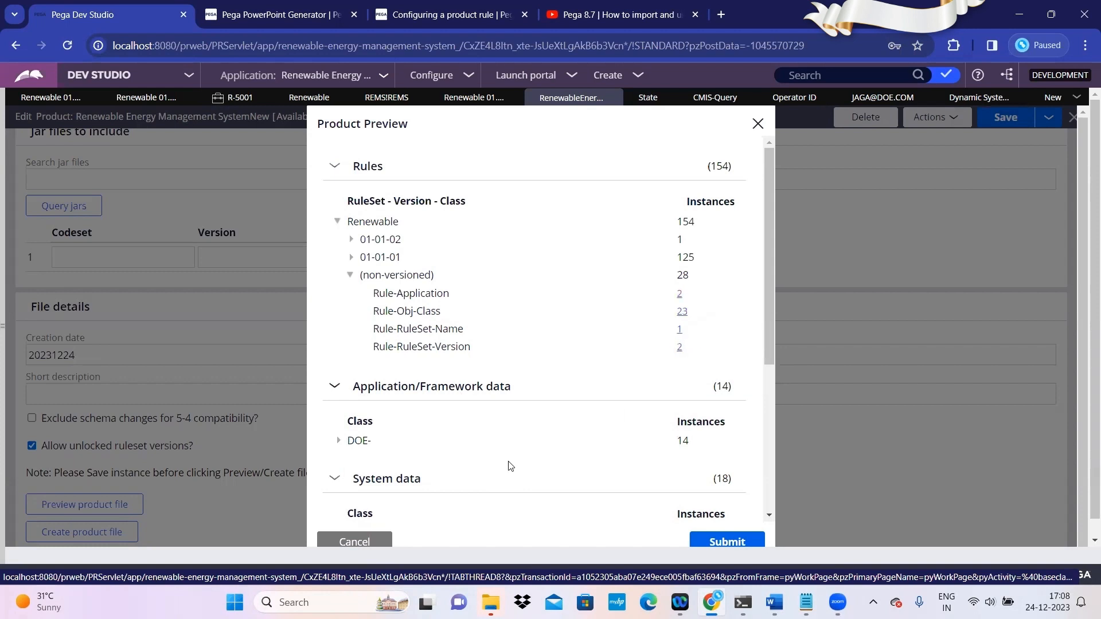
{"action": "left_click", "coordinate": [355, 542]}
{"action": "scroll", "coordinate": [234, 359], "scroll_direction": "up", "scroll_amount": 15}
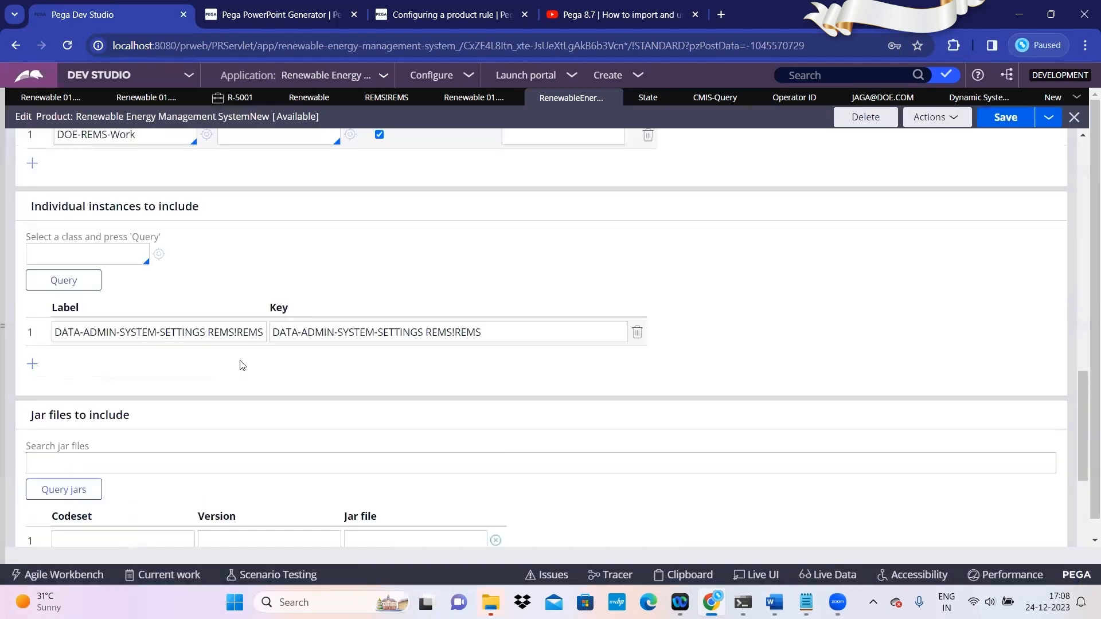
- Exclude the entire Packaging category of rule types in the global exclusions and save the product rule
{"action": "scroll", "coordinate": [242, 366], "scroll_direction": "up", "scroll_amount": 2}
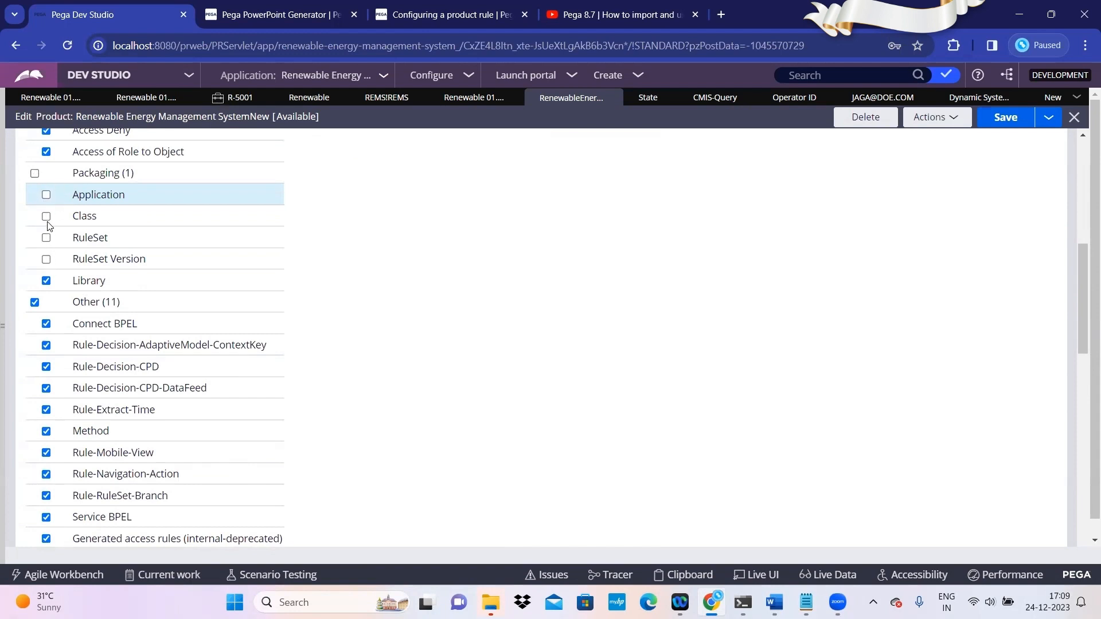
{"action": "left_click", "coordinate": [35, 173]}
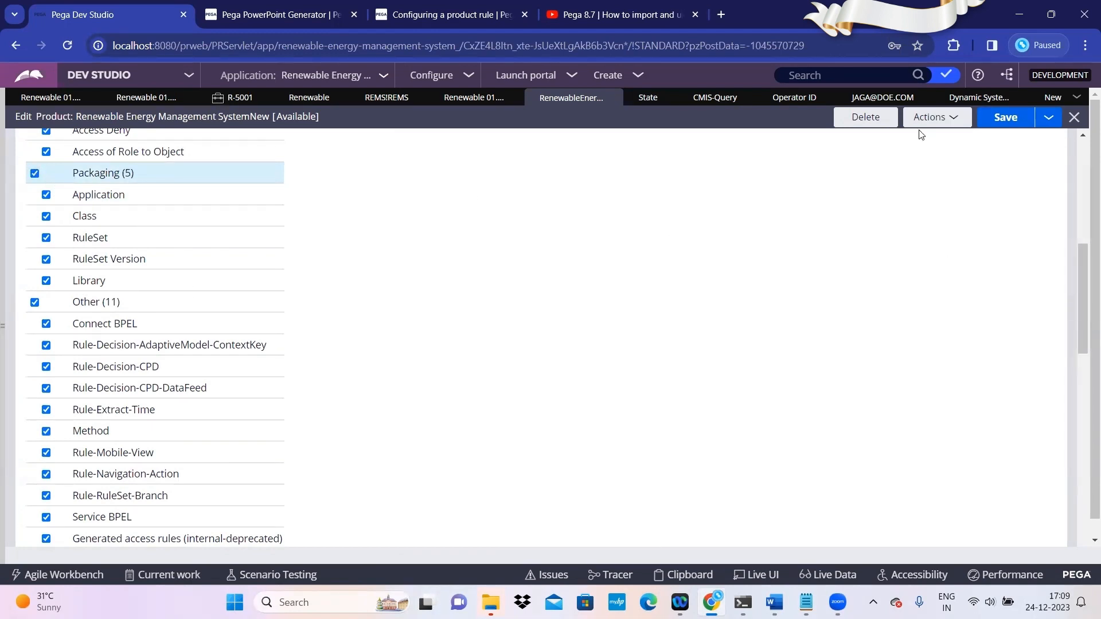
{"action": "left_click", "coordinate": [998, 125]}
- Preview the product file, examine the rule types under Renewable ruleset versions 01-01-01 and 01-01-02, and close the preview
{"action": "scroll", "coordinate": [360, 405], "scroll_direction": "down", "scroll_amount": 15}
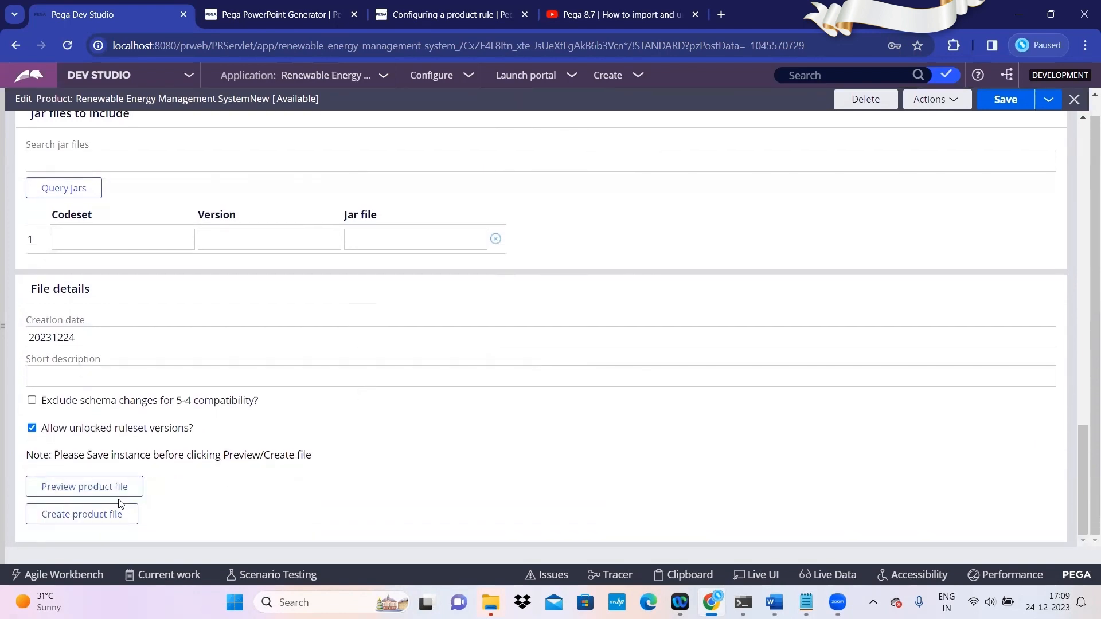
{"action": "left_click", "coordinate": [120, 487]}
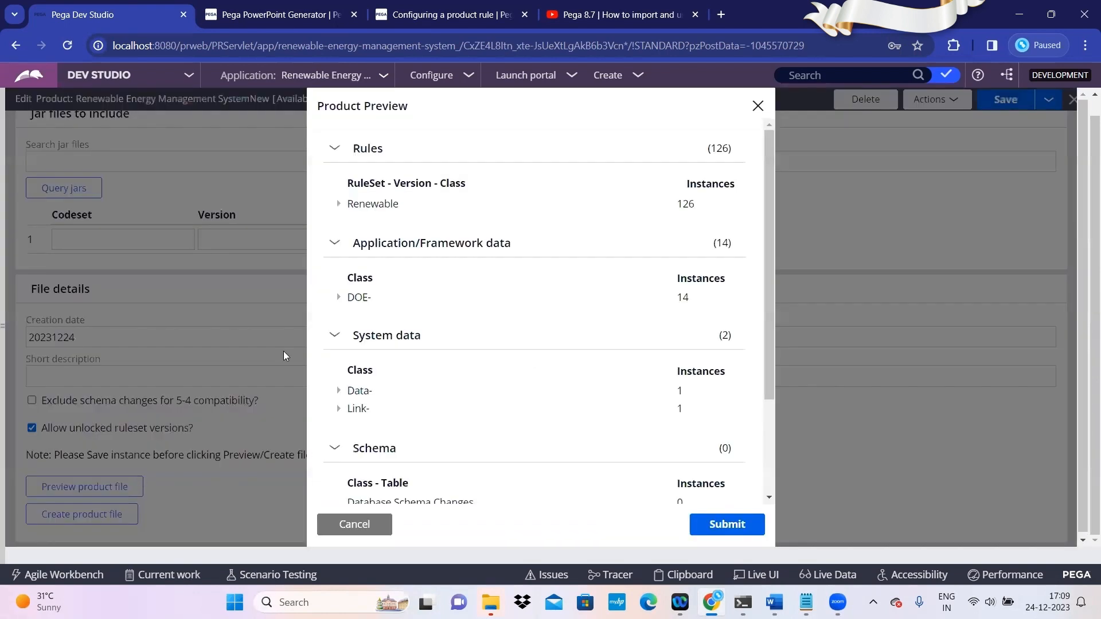
{"action": "left_click", "coordinate": [339, 207]}
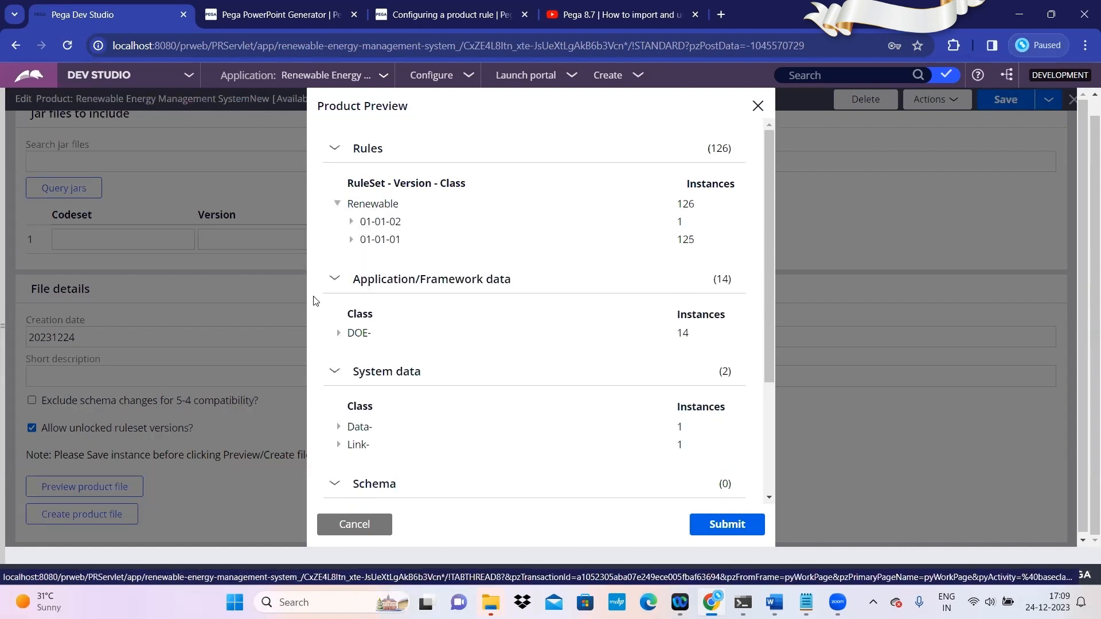
{"action": "left_click", "coordinate": [350, 240]}
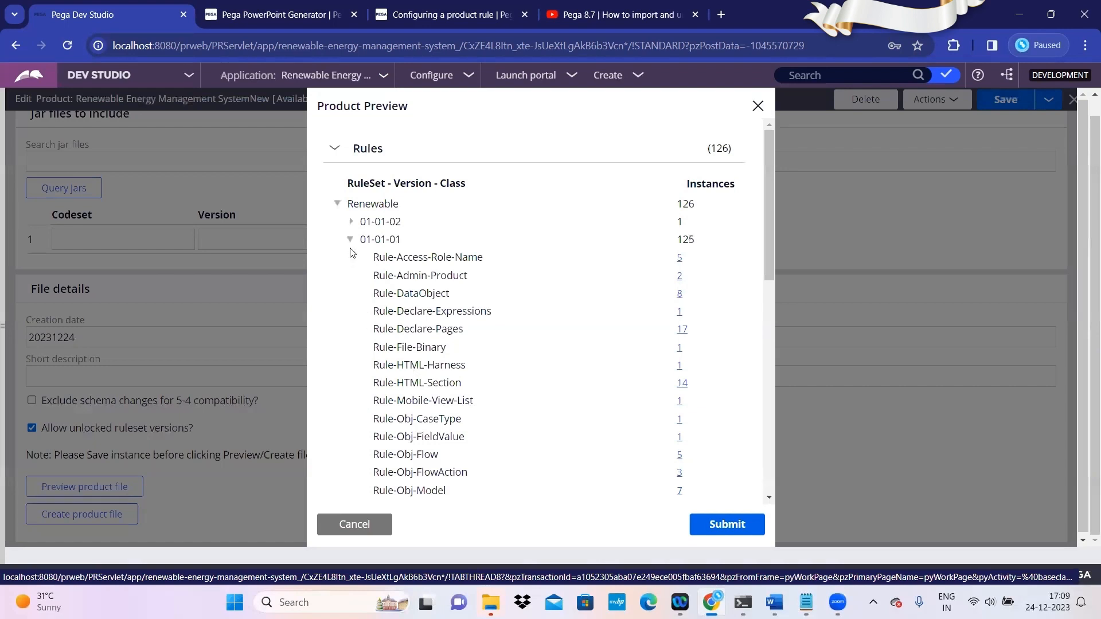
{"action": "left_click", "coordinate": [350, 223]}
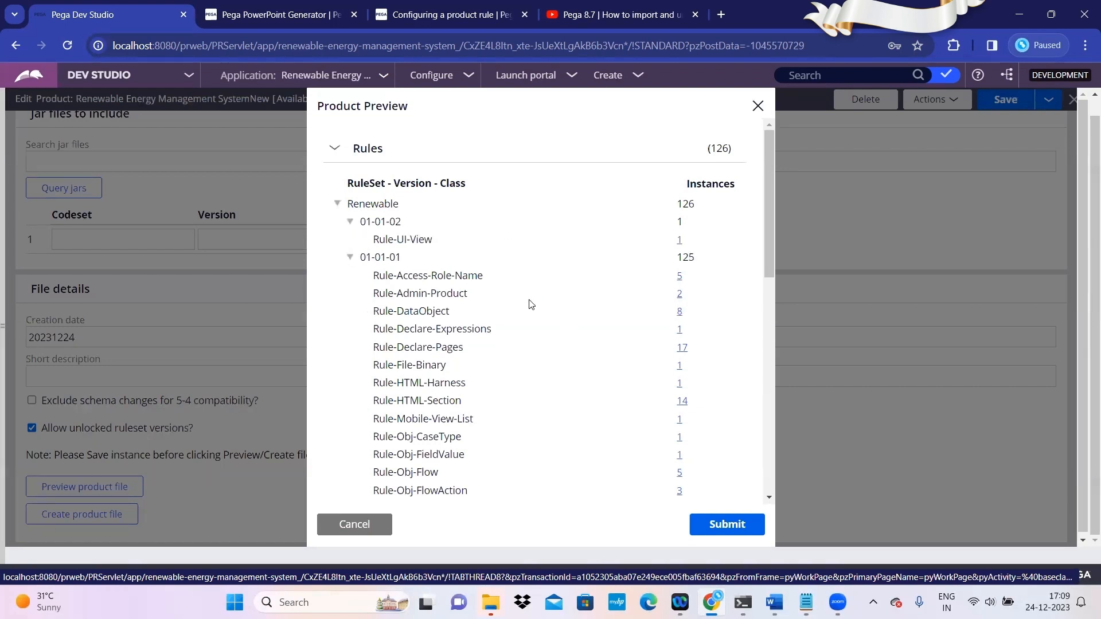
{"action": "left_click", "coordinate": [351, 257]}
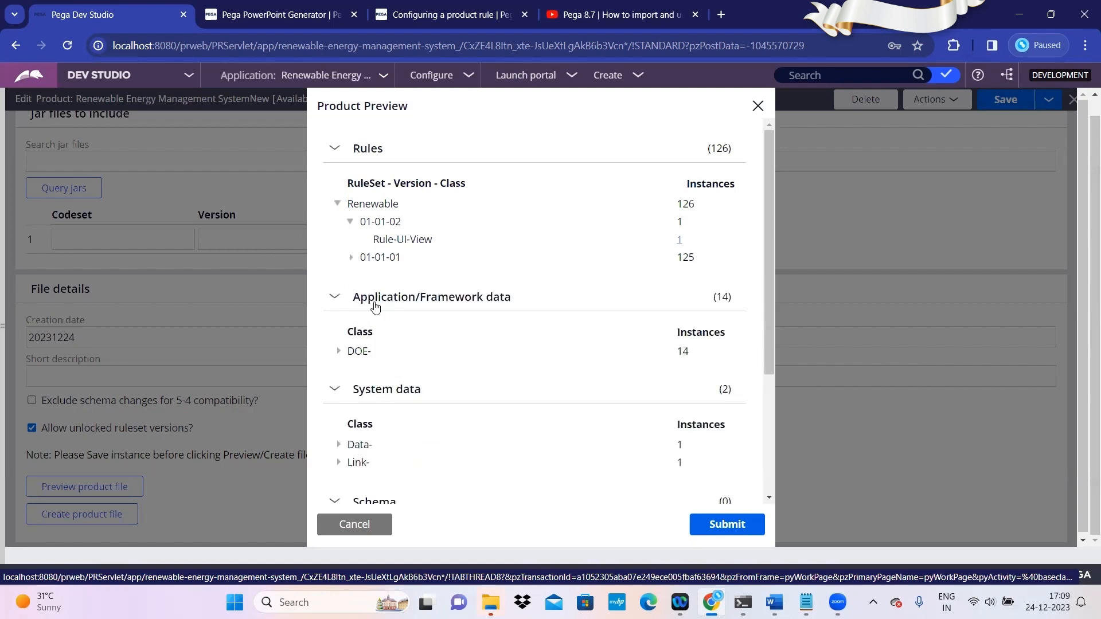
{"action": "left_click", "coordinate": [351, 258]}
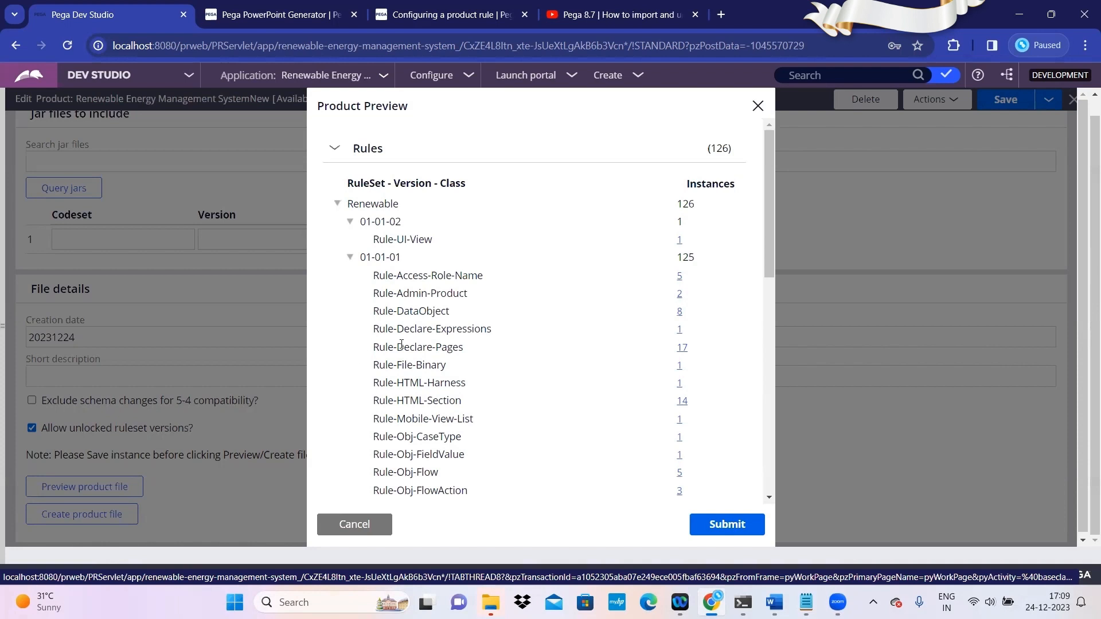
{"action": "left_click", "coordinate": [351, 258]}
{"action": "left_click", "coordinate": [351, 223]}
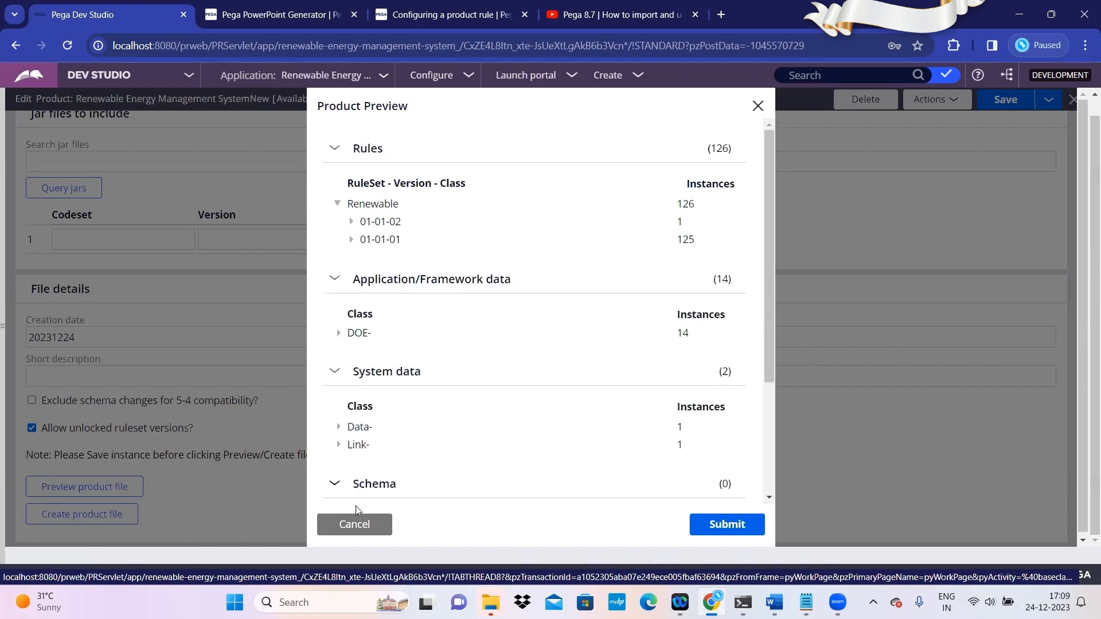
{"action": "left_click", "coordinate": [354, 523]}
- Remove Class, RuleSet and RuleSet Version from the Packaging global exclusions and save the product rule
{"action": "scroll", "coordinate": [180, 318], "scroll_direction": "up", "scroll_amount": 15}
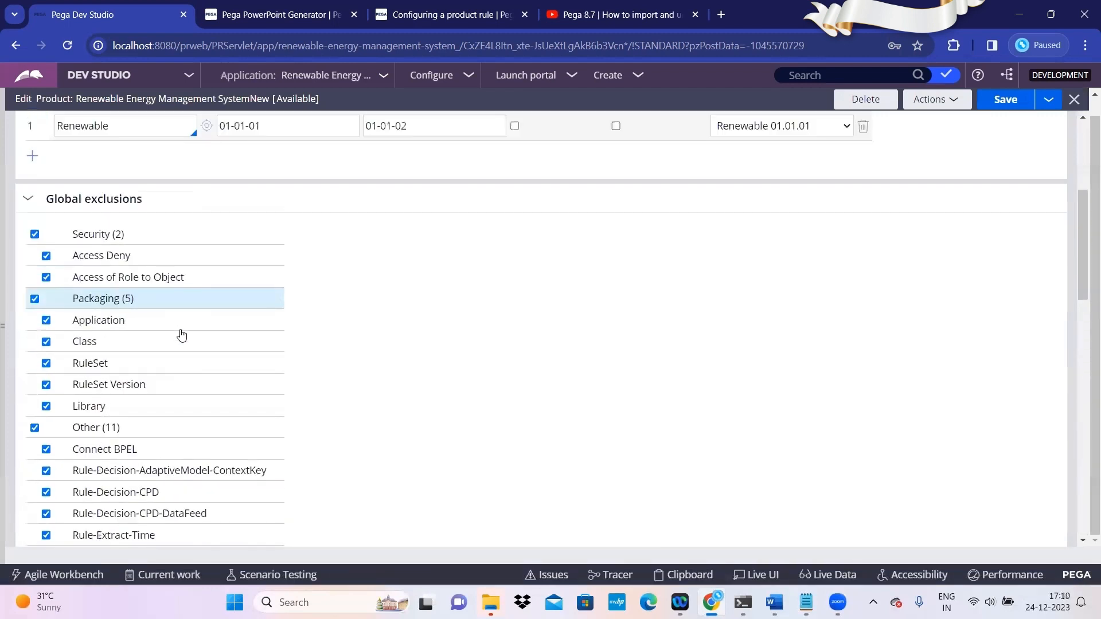
{"action": "scroll", "coordinate": [181, 336], "scroll_direction": "down", "scroll_amount": 1}
{"action": "left_click", "coordinate": [46, 270]}
{"action": "left_click", "coordinate": [46, 291]}
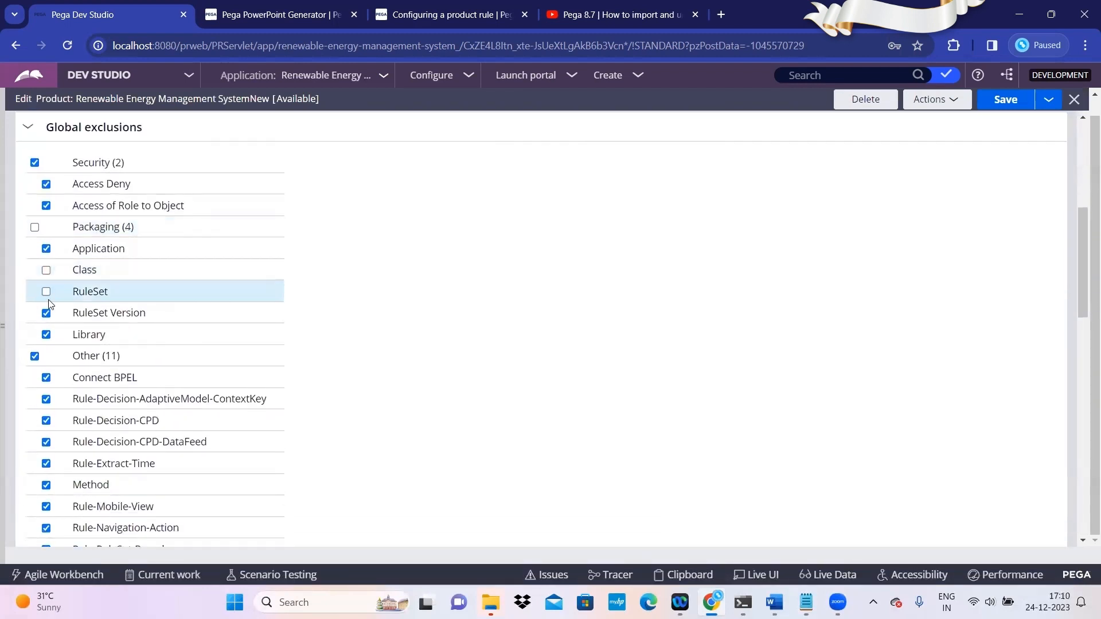
{"action": "left_click", "coordinate": [46, 313]}
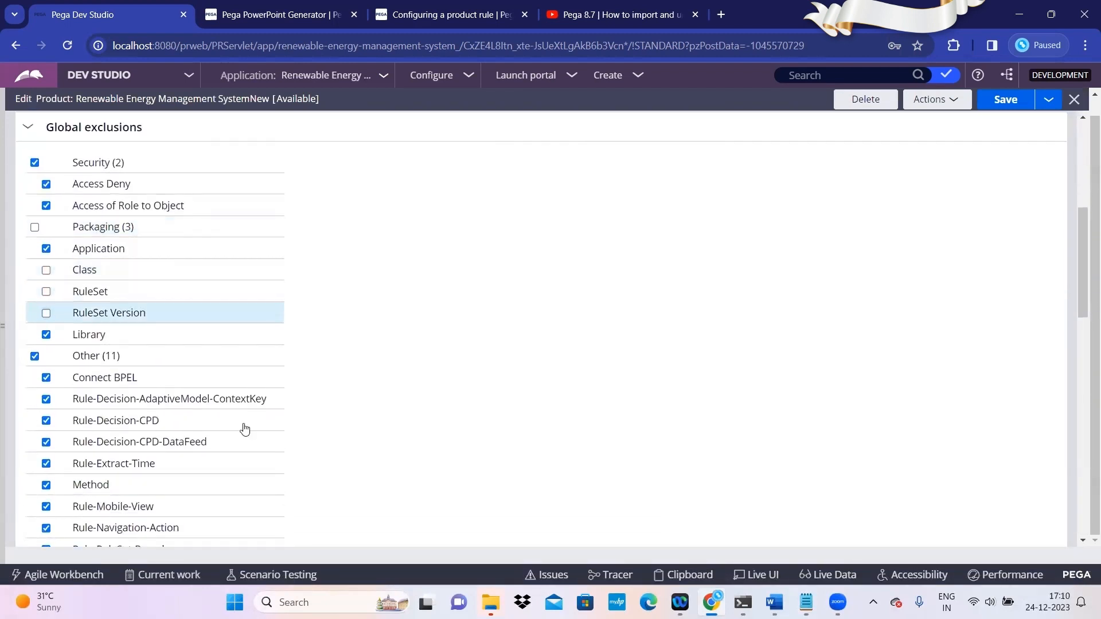
{"action": "left_click", "coordinate": [1005, 101]}
- Preview the product file, inspect the Renewable ruleset's non-versioned rules including the Rule-Obj-Class instances, and close the preview
{"action": "scroll", "coordinate": [631, 421], "scroll_direction": "down", "scroll_amount": 15}
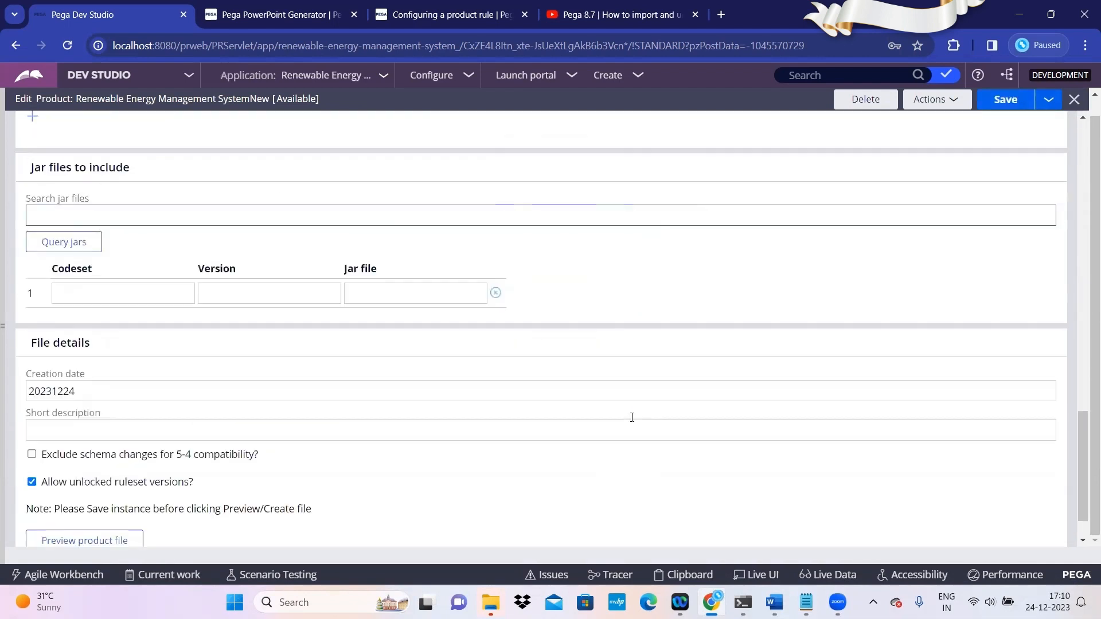
{"action": "left_click", "coordinate": [111, 490]}
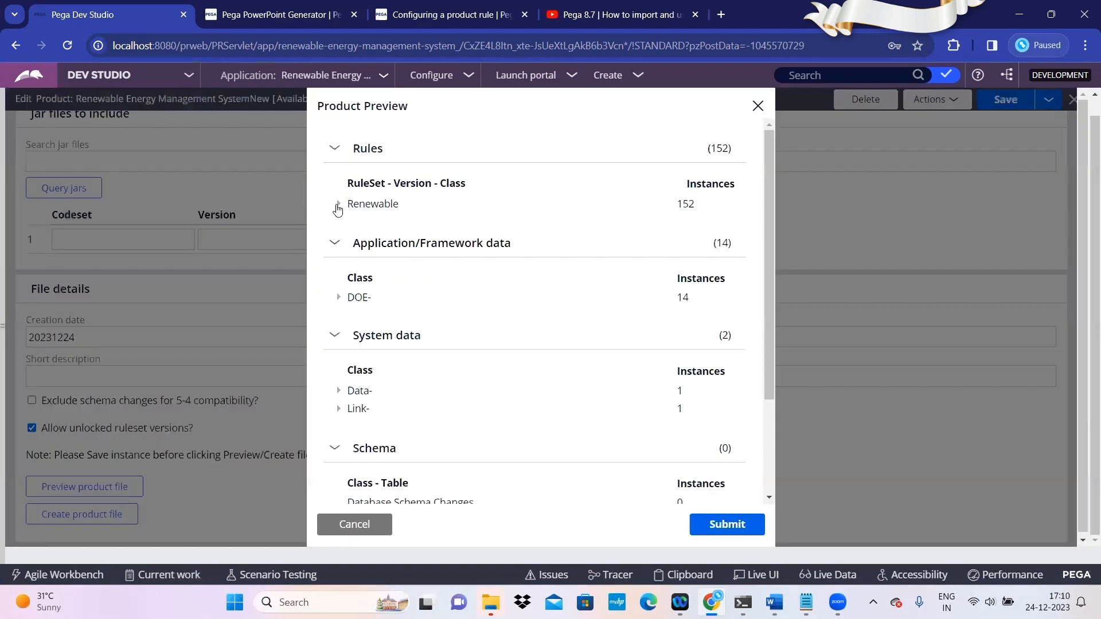
{"action": "left_click", "coordinate": [338, 204]}
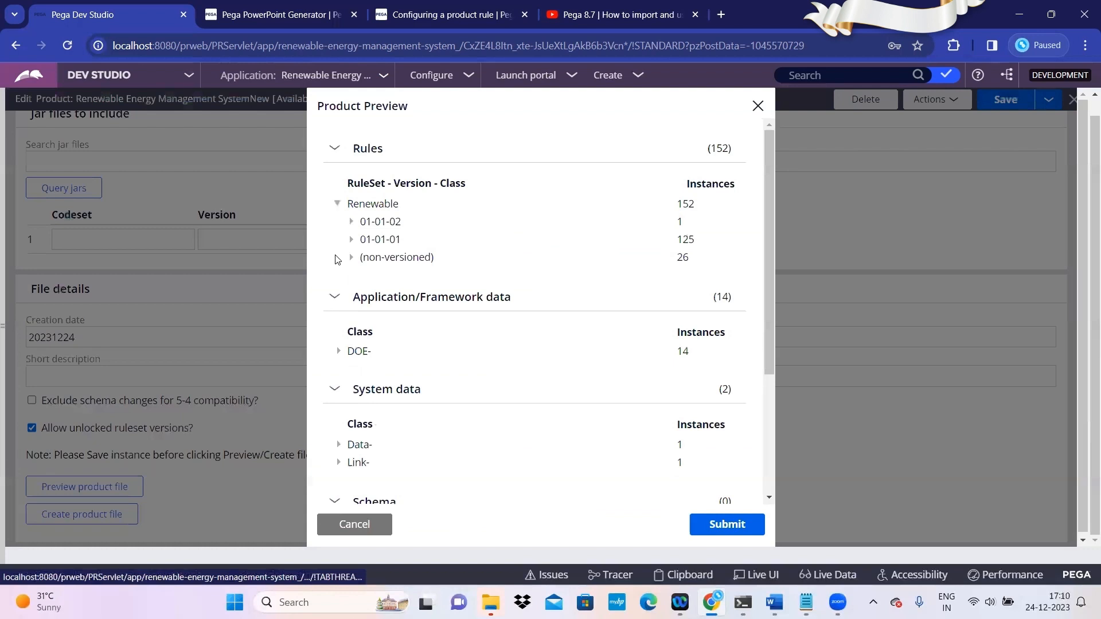
{"action": "left_click", "coordinate": [351, 258]}
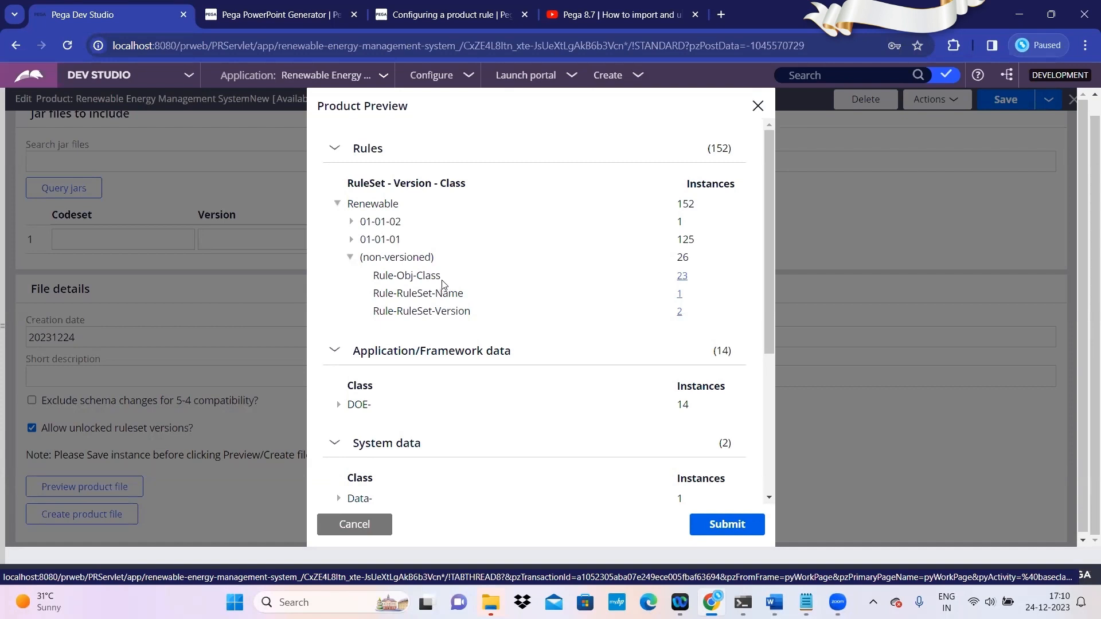
{"action": "left_click", "coordinate": [682, 276]}
{"action": "left_click", "coordinate": [351, 529]}
- Disable the inclusion of descendants for the DOE-REMS-Work class instances and save the product rule
{"action": "scroll", "coordinate": [215, 322], "scroll_direction": "down", "scroll_amount": 10}
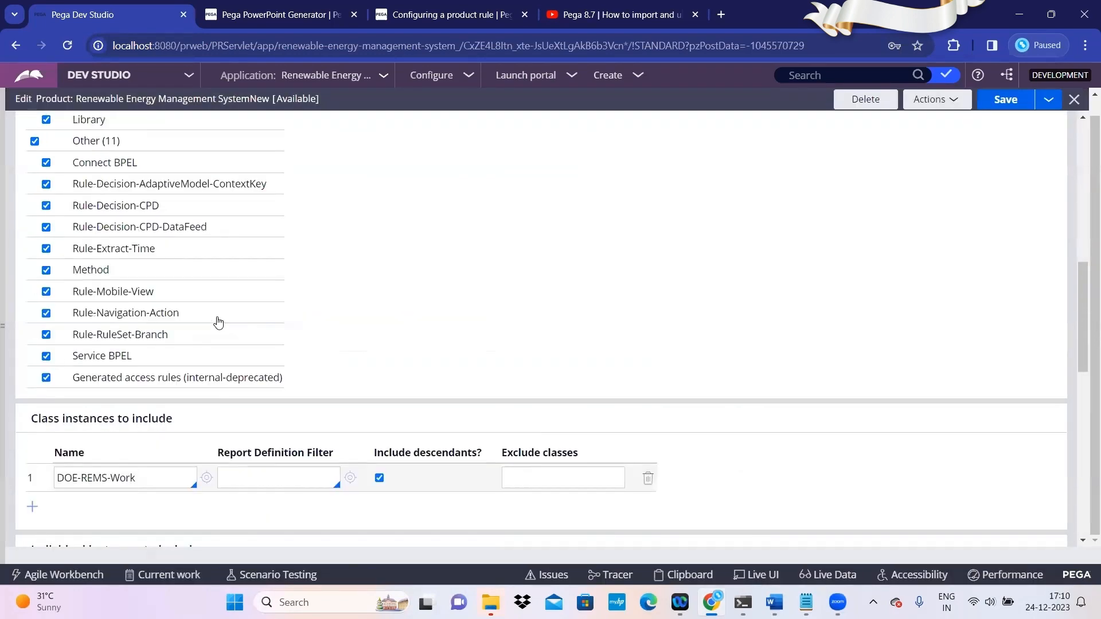
{"action": "scroll", "coordinate": [295, 317], "scroll_direction": "up", "scroll_amount": 5}
{"action": "scroll", "coordinate": [297, 317], "scroll_direction": "down", "scroll_amount": 6}
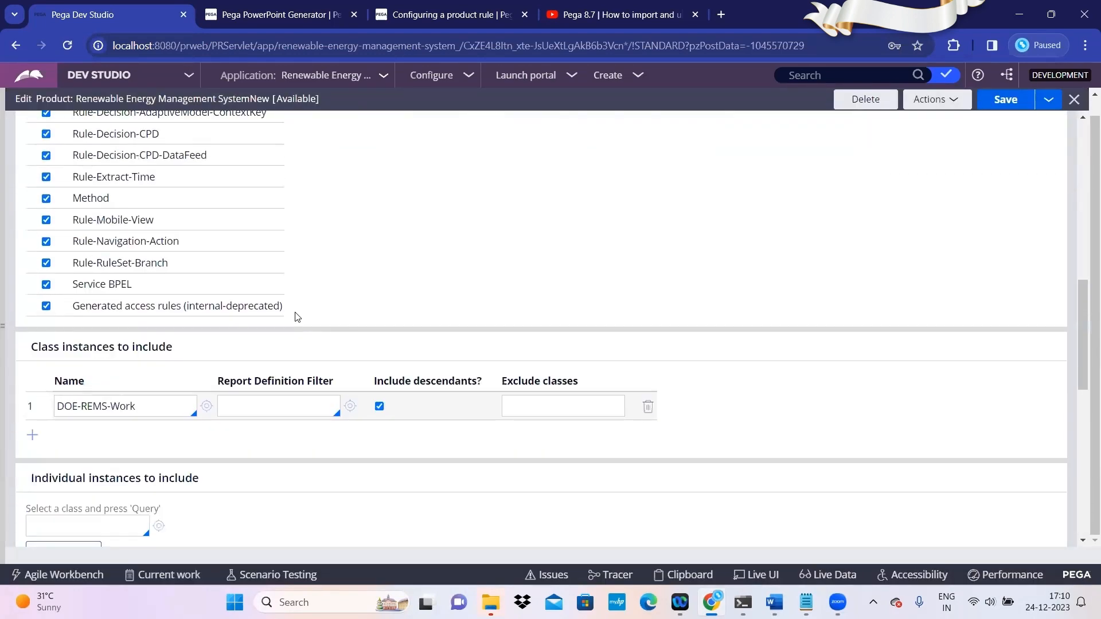
{"action": "scroll", "coordinate": [295, 315], "scroll_direction": "down", "scroll_amount": 5}
{"action": "scroll", "coordinate": [288, 298], "scroll_direction": "up", "scroll_amount": 6}
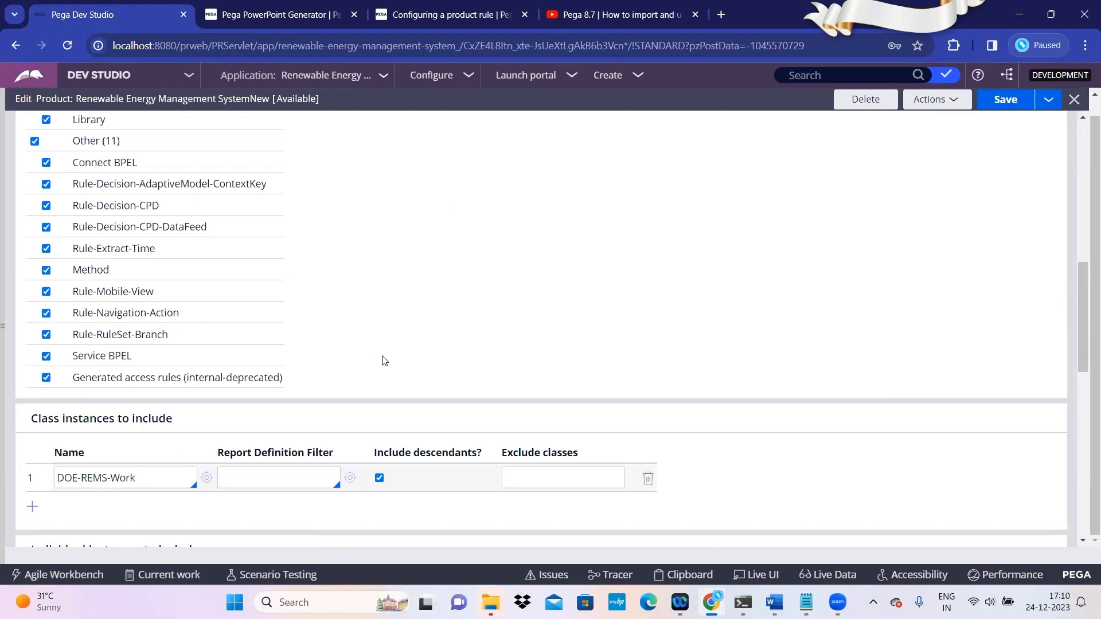
{"action": "scroll", "coordinate": [414, 301], "scroll_direction": "down", "scroll_amount": 3}
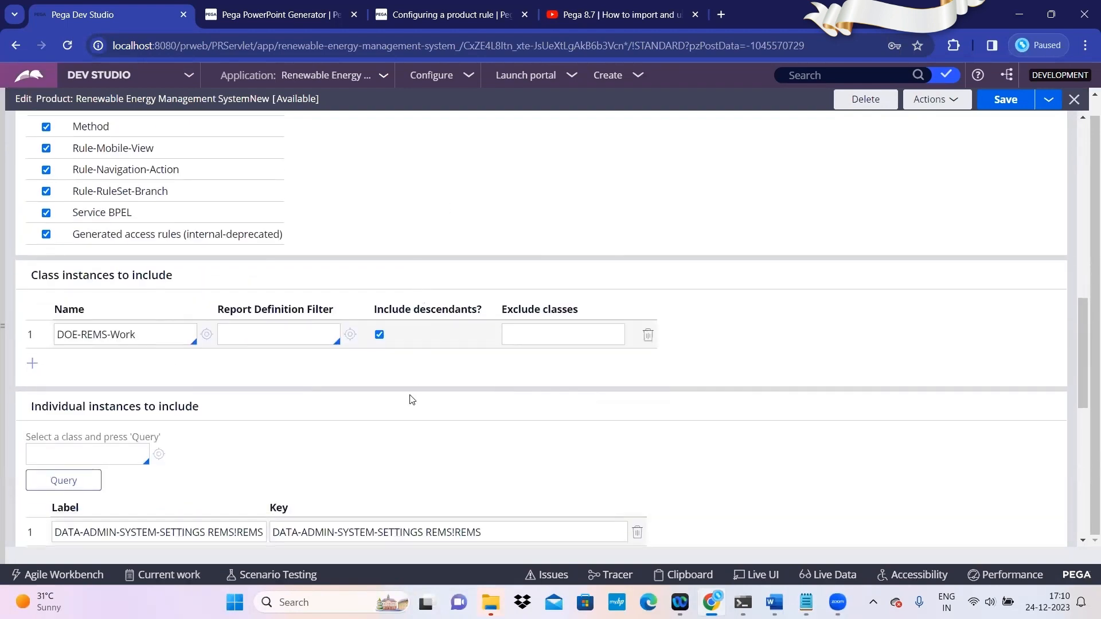
{"action": "triple_click", "coordinate": [115, 337]}
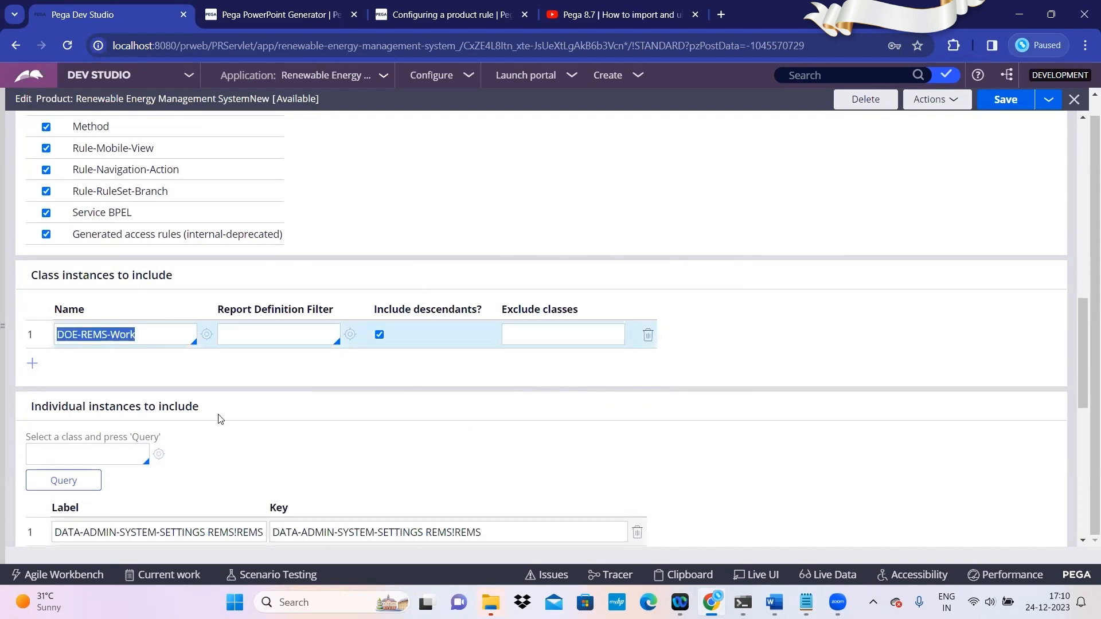
{"action": "left_click", "coordinate": [380, 335]}
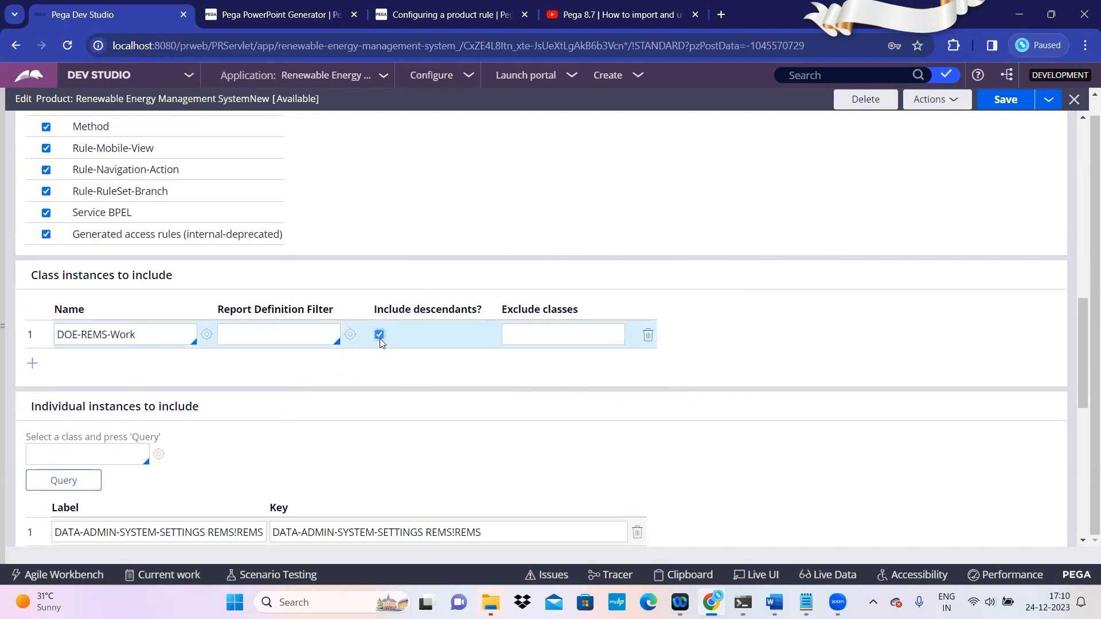
{"action": "left_click", "coordinate": [1004, 104]}
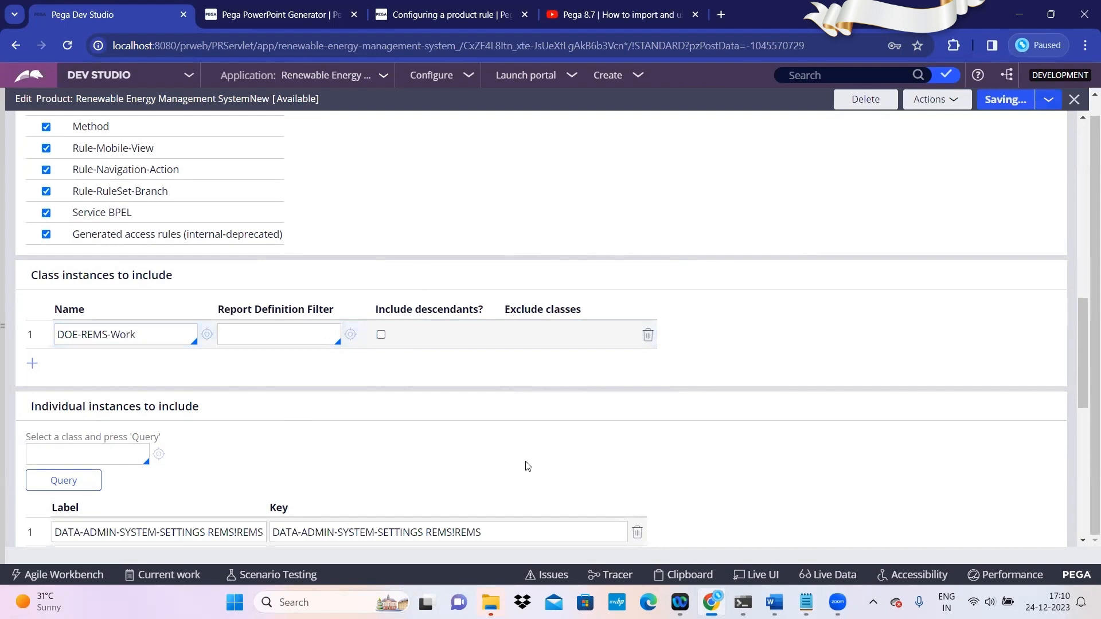
- Preview the product file, check the classes listed as application/framework data, and close the preview
{"action": "scroll", "coordinate": [527, 466], "scroll_direction": "down", "scroll_amount": 9}
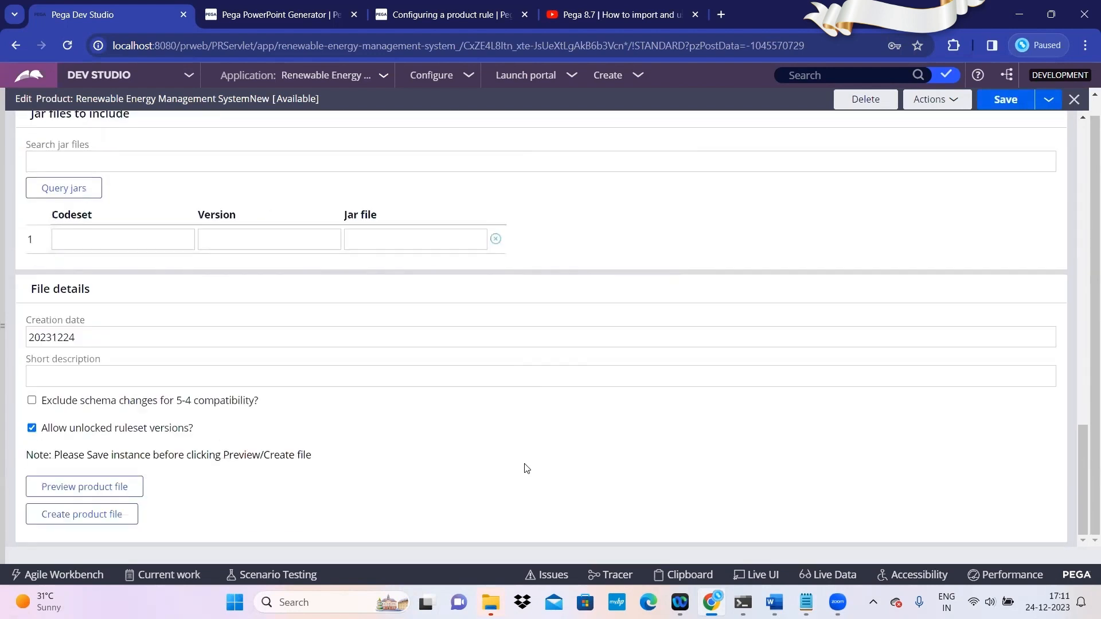
{"action": "left_click", "coordinate": [112, 487]}
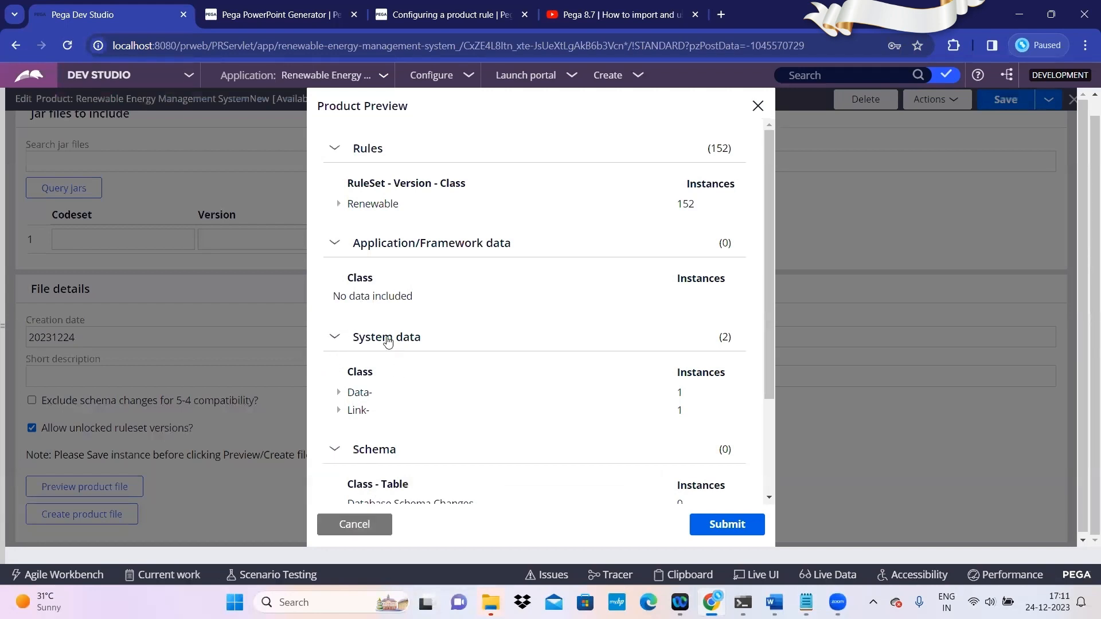
{"action": "left_click_drag", "start_coordinate": [331, 297], "coordinate": [317, 105]}
{"action": "left_click", "coordinate": [435, 307]}
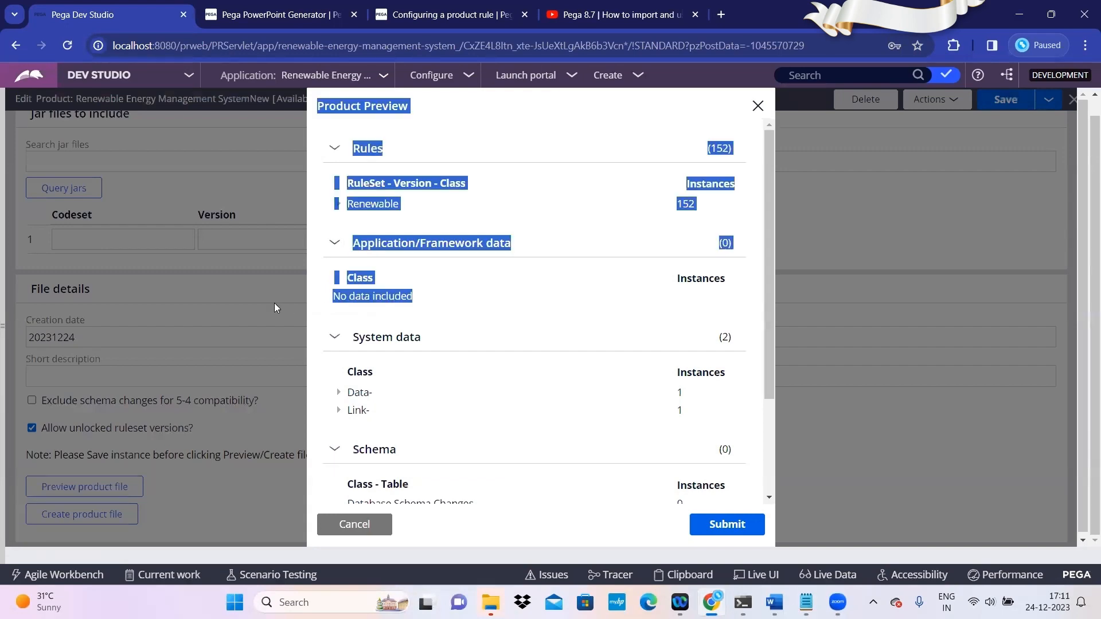
{"action": "left_click", "coordinate": [384, 324]}
{"action": "left_click", "coordinate": [354, 525]}
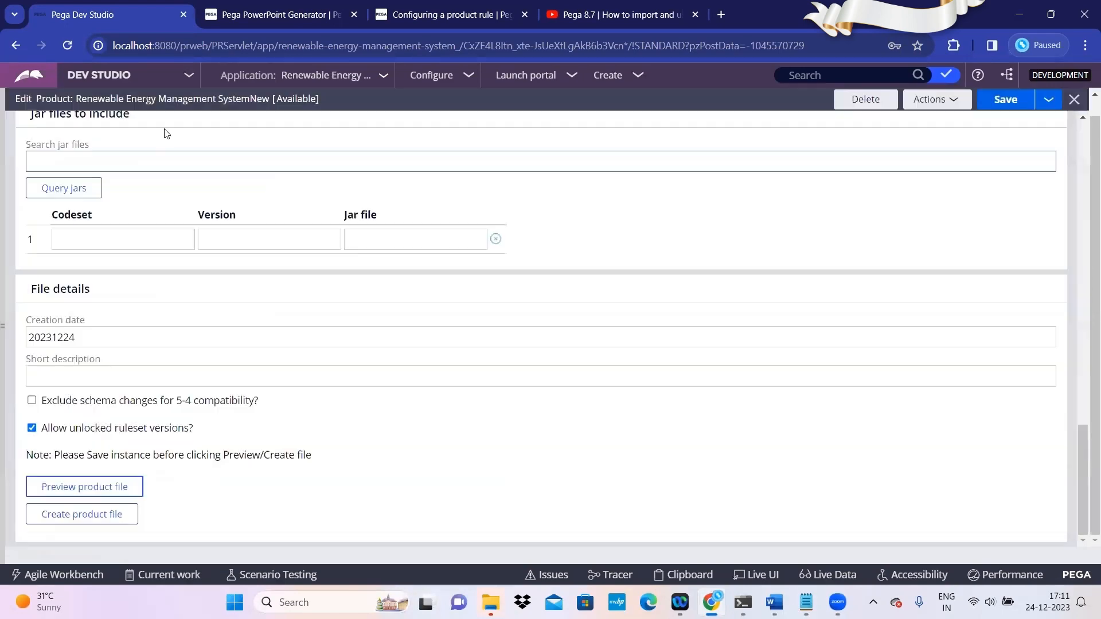
- Enable the inclusion of descendants for the DOE-REMS-Work class instances again and save the product rule
{"action": "scroll", "coordinate": [216, 258], "scroll_direction": "up", "scroll_amount": 5}
{"action": "scroll", "coordinate": [216, 258], "scroll_direction": "up", "scroll_amount": 4}
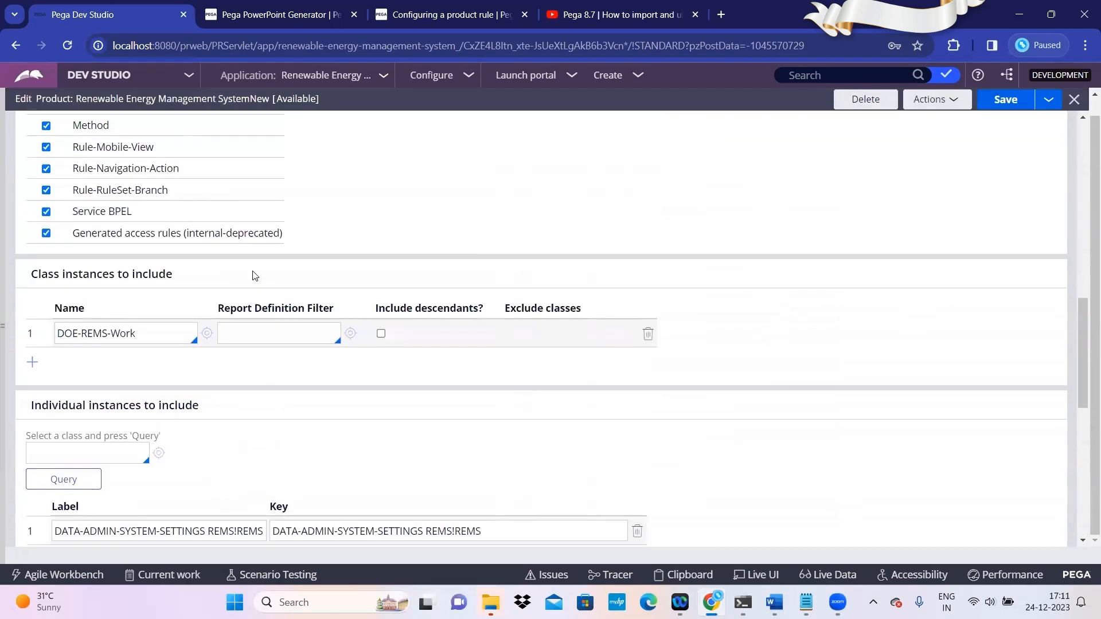
{"action": "left_click", "coordinate": [382, 336]}
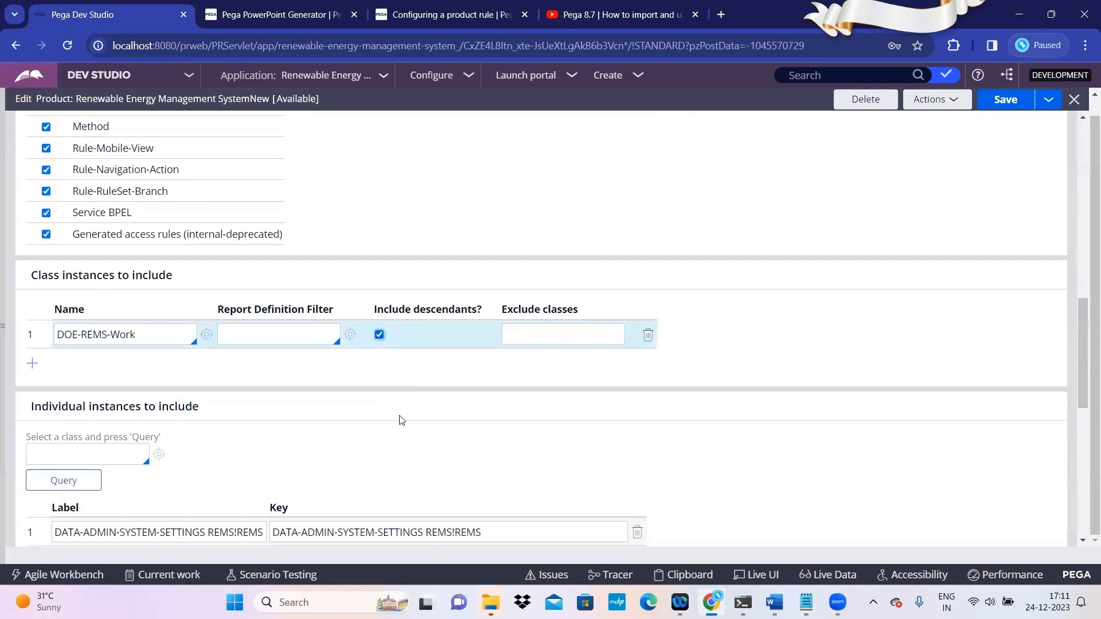
{"action": "left_click", "coordinate": [1006, 100]}
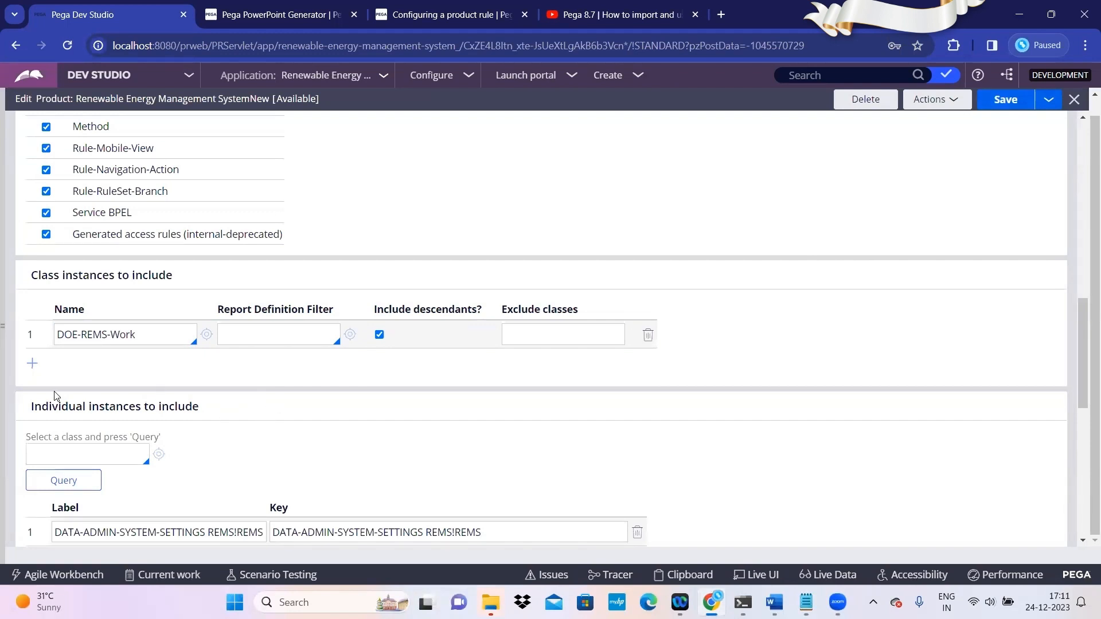
- Preview the product file and expand the application/framework data from DOE- down to the classes under DOE-REMS-Work-
{"action": "scroll", "coordinate": [296, 439], "scroll_direction": "down", "scroll_amount": 10}
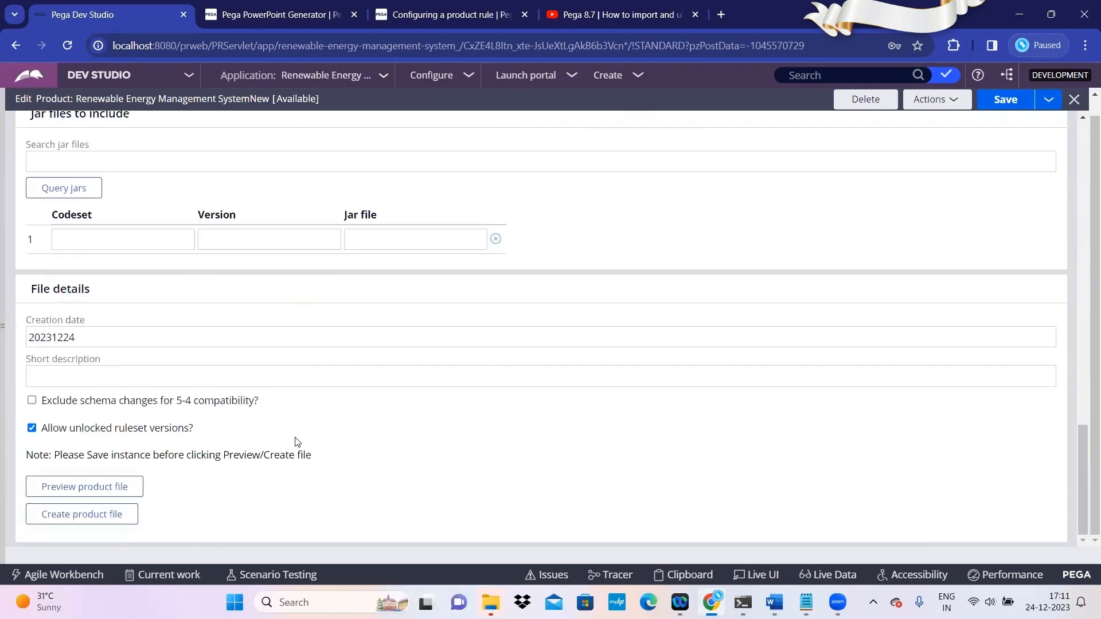
{"action": "left_click", "coordinate": [105, 488]}
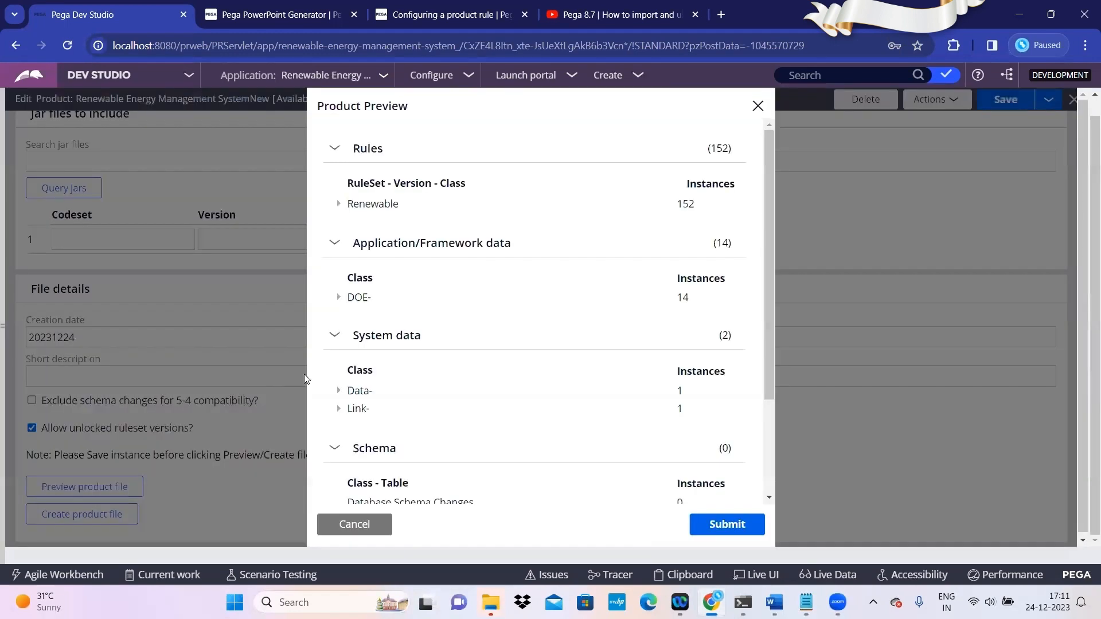
{"action": "left_click", "coordinate": [337, 297]}
{"action": "left_click", "coordinate": [351, 313]}
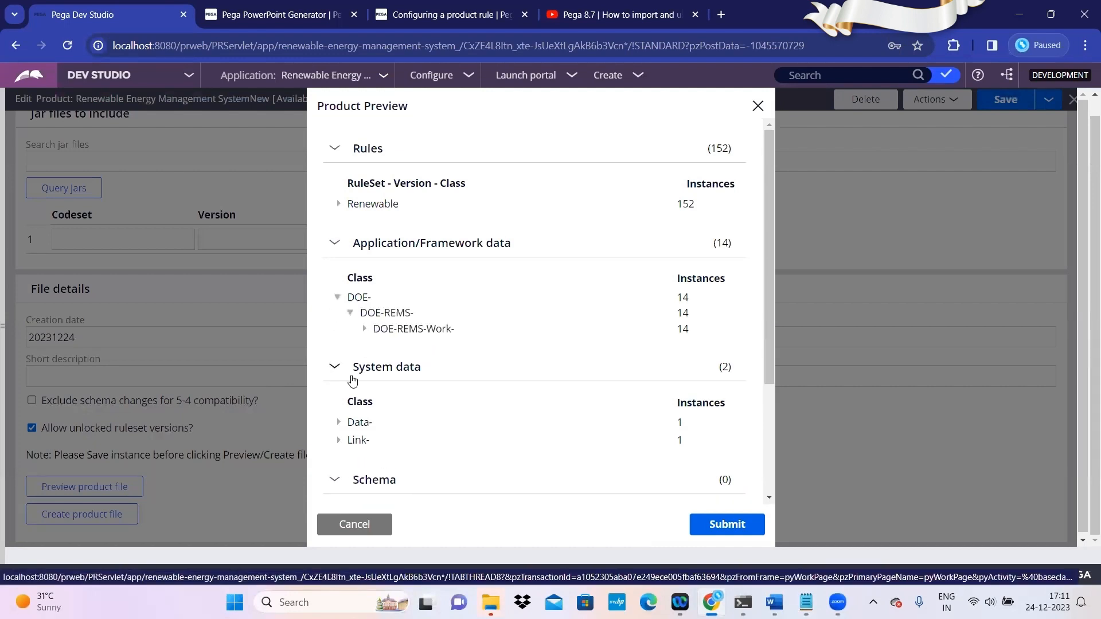
{"action": "left_click", "coordinate": [363, 329]}
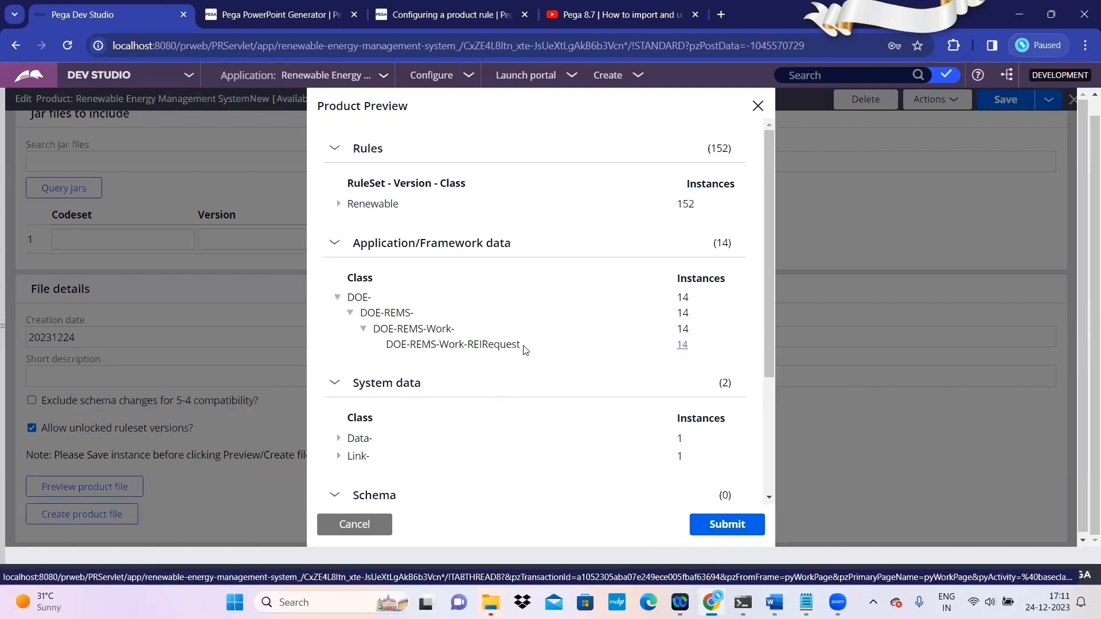
- Open the instance list of the DOE-REMS-Work-REIRequest class, review its work items, and close the product preview
{"action": "left_click_drag", "start_coordinate": [524, 349], "coordinate": [467, 345]}
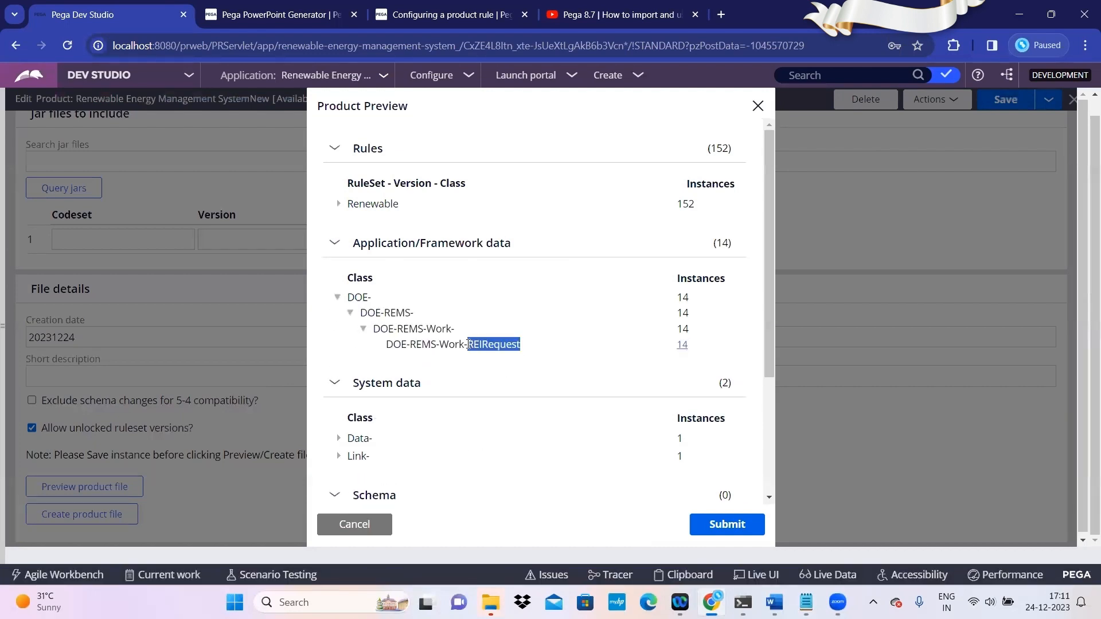
{"action": "left_click", "coordinate": [682, 346]}
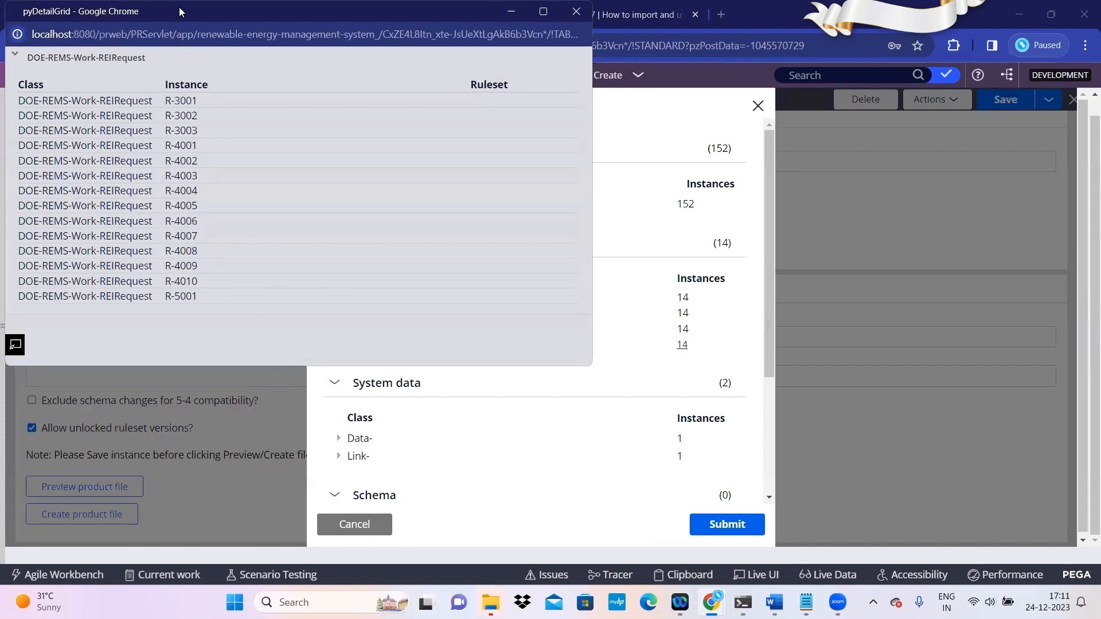
{"action": "left_click", "coordinate": [594, 111]}
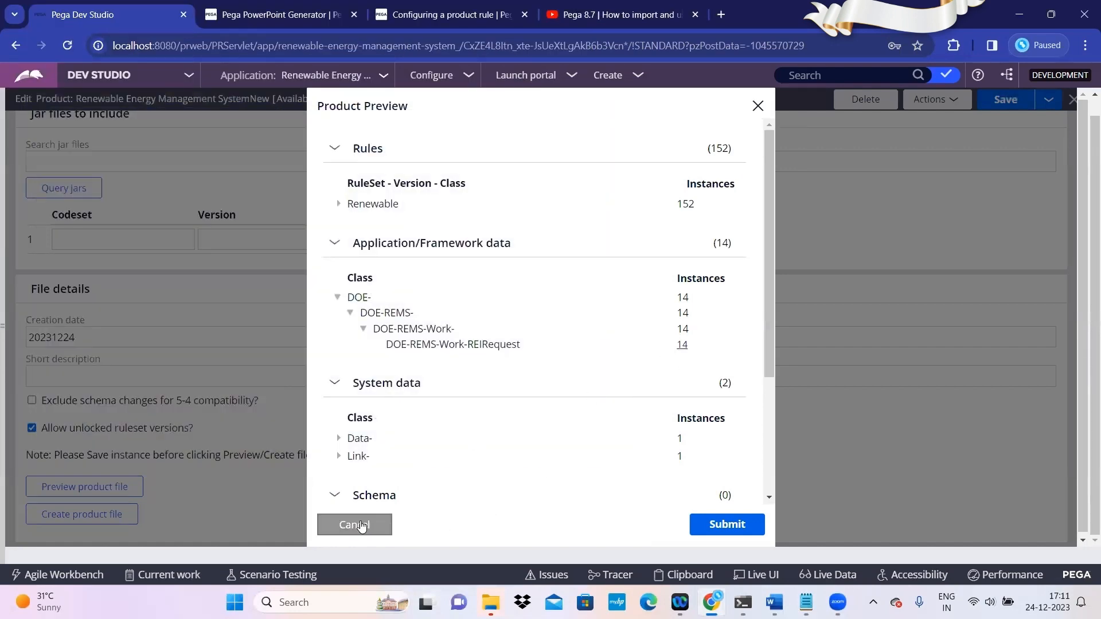
{"action": "left_click", "coordinate": [355, 527]}
- Copy the DOE-REMS-Work class name into that row's excluded classes and extend it to DOE-REMS-Work-
{"action": "scroll", "coordinate": [365, 398], "scroll_direction": "up", "scroll_amount": 10}
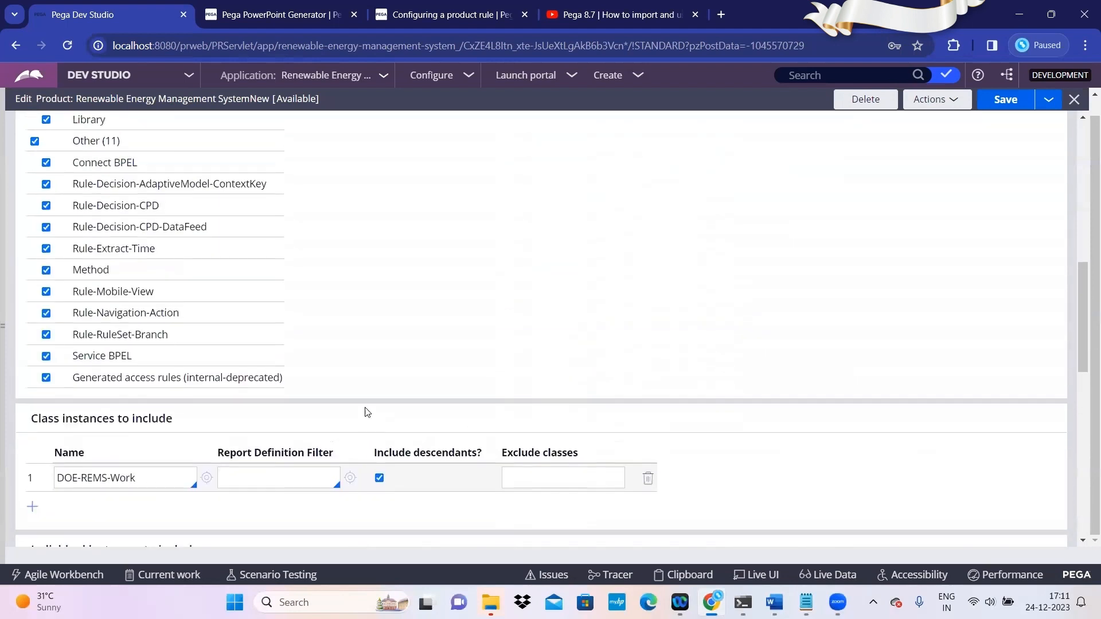
{"action": "scroll", "coordinate": [365, 413], "scroll_direction": "up", "scroll_amount": 3}
{"action": "scroll", "coordinate": [365, 413], "scroll_direction": "down", "scroll_amount": 6}
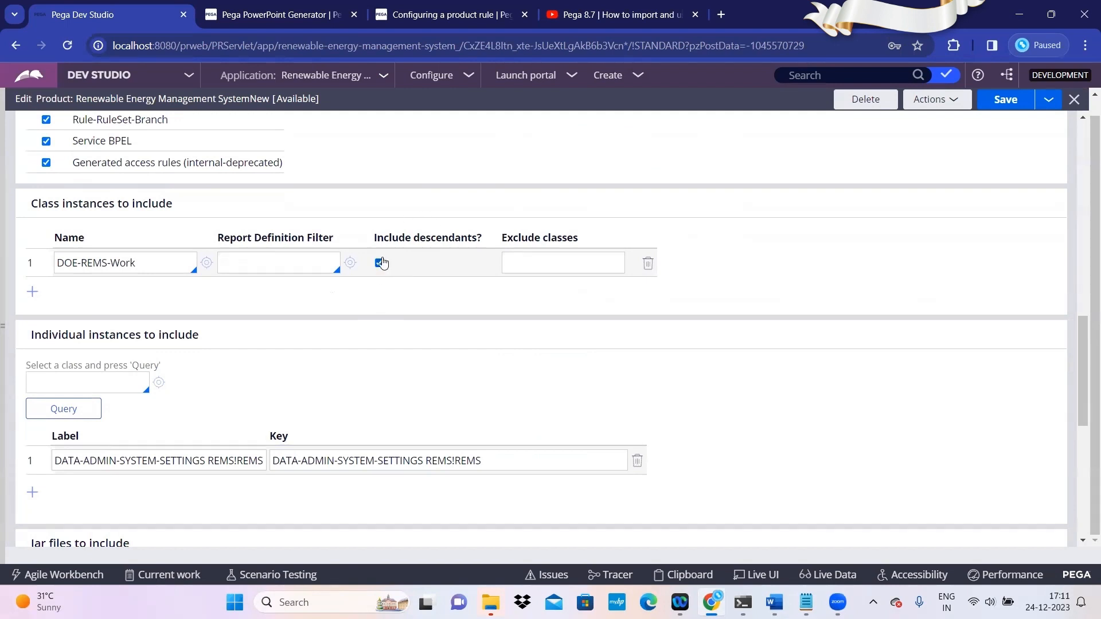
{"action": "triple_click", "coordinate": [147, 271]}
{"action": "key", "text": "ctrl+c"}
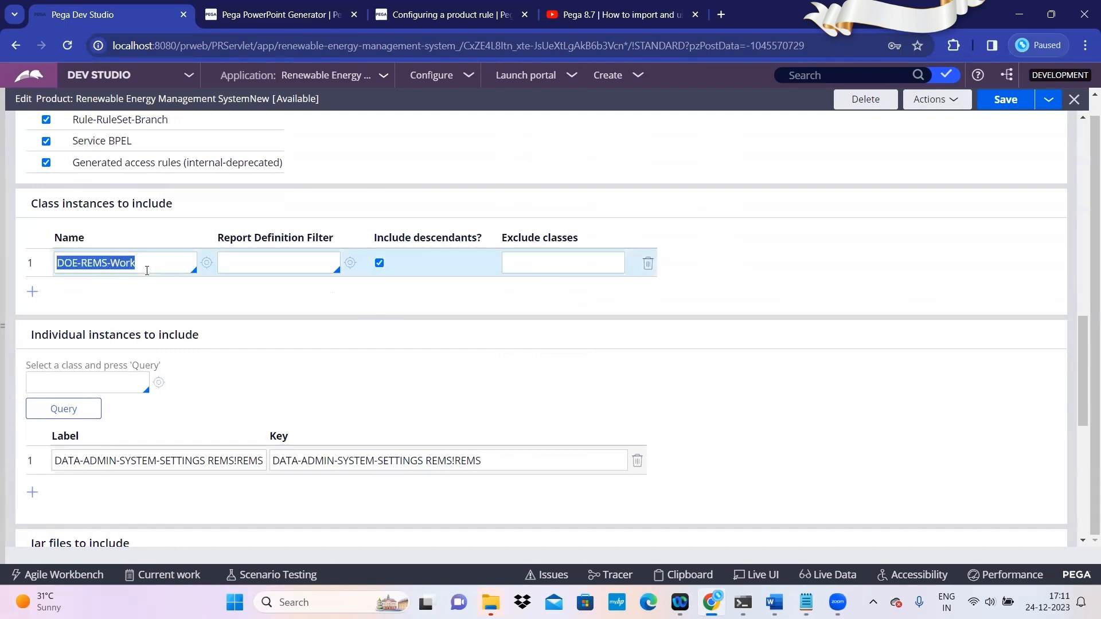
{"action": "left_click", "coordinate": [539, 263]}
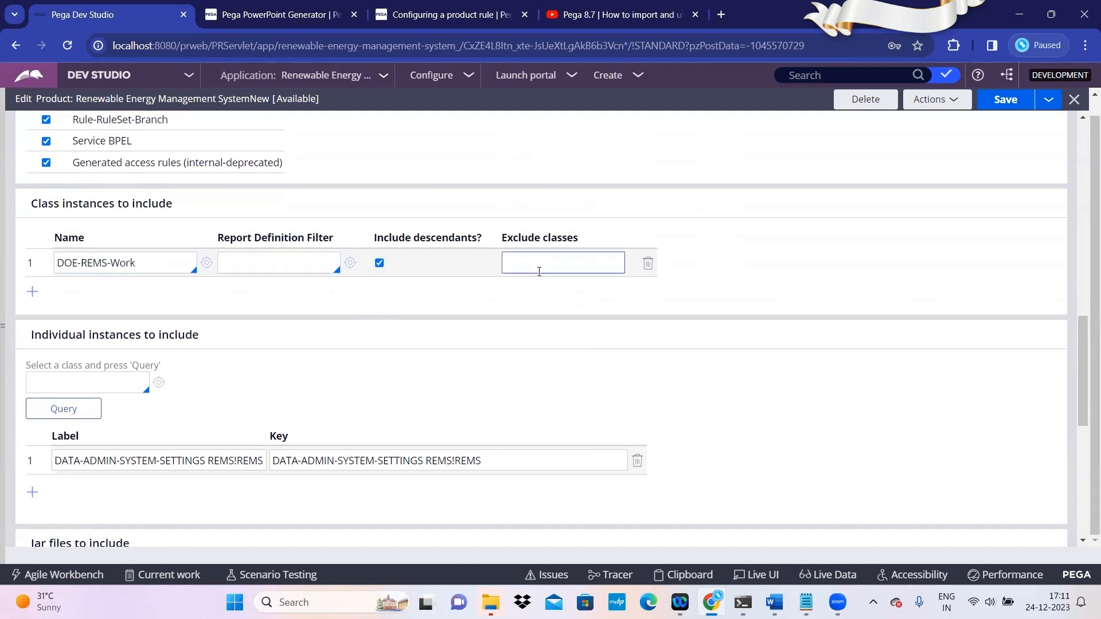
{"action": "key", "text": "ctrl+v"}
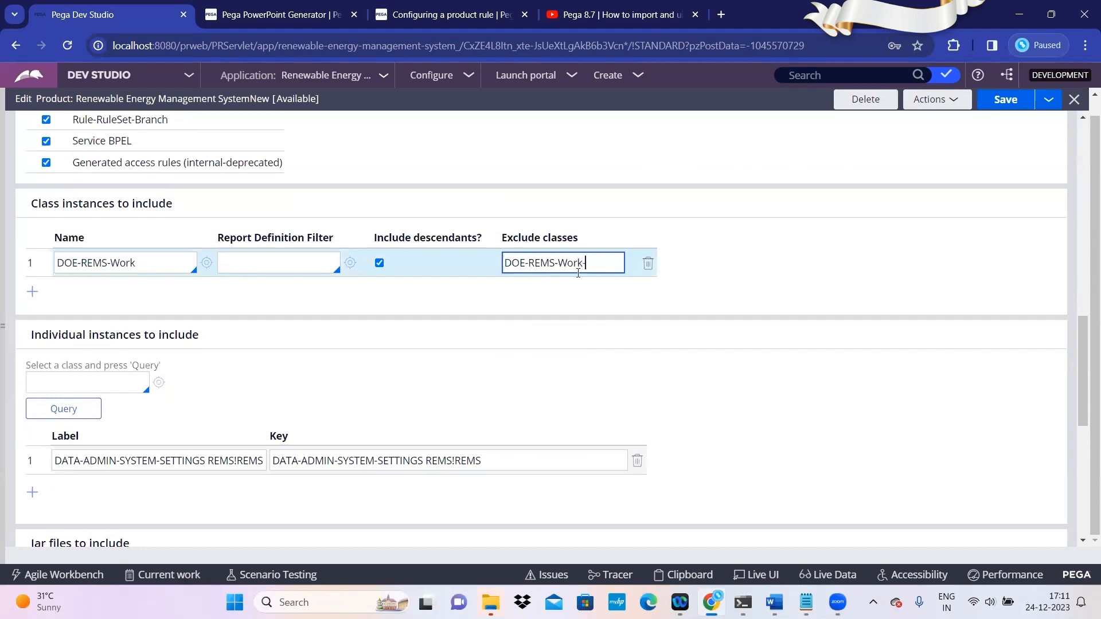
- Replace the excluded class with DOE-REMS-Work-REIRequest, copied from the Notepad notes, and save the product rule
{"action": "left_click", "coordinate": [806, 602]}
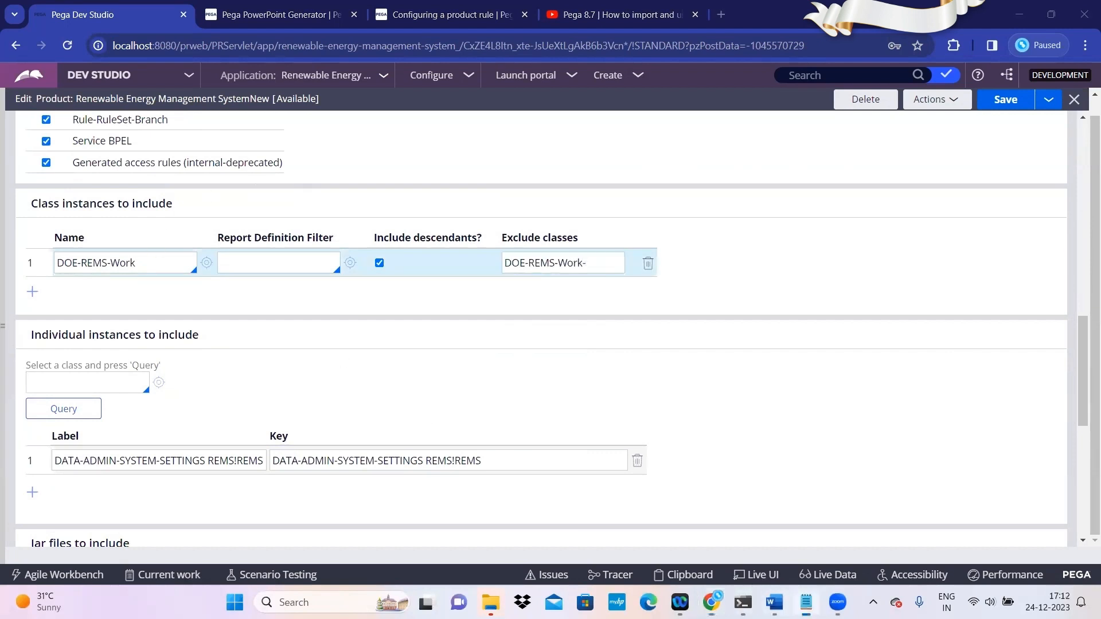
{"action": "left_click_drag", "start_coordinate": [329, 117], "coordinate": [172, 118]}
{"action": "key", "text": "ctrl+c"}
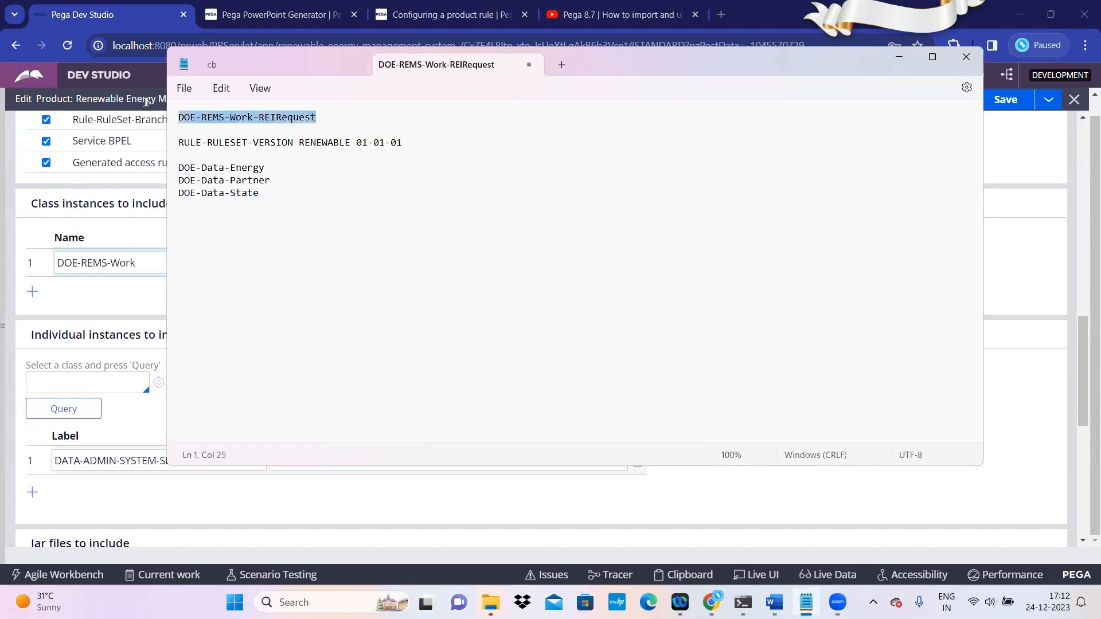
{"action": "left_click", "coordinate": [898, 60]}
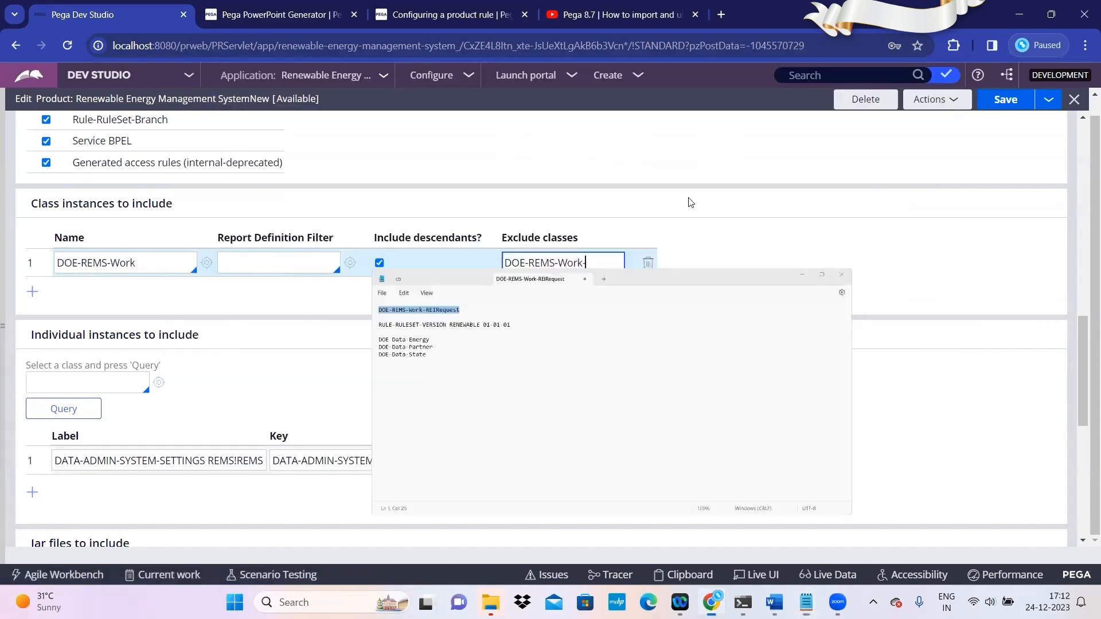
{"action": "key", "text": "ctrl+a"}
{"action": "key", "text": "ctrl+v"}
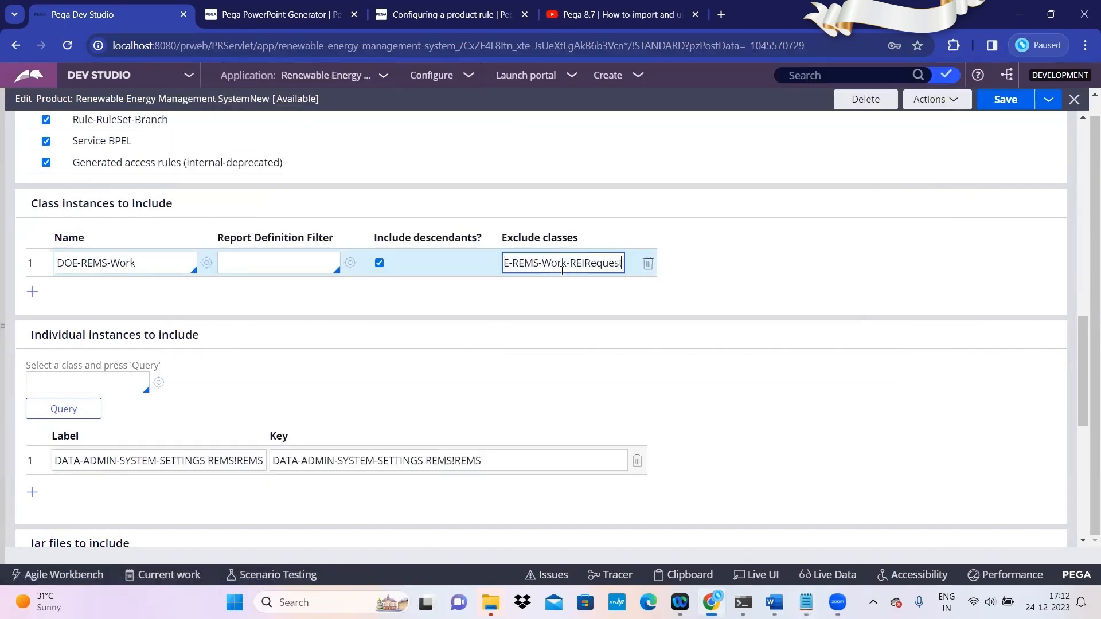
{"action": "left_click", "coordinate": [1011, 100]}
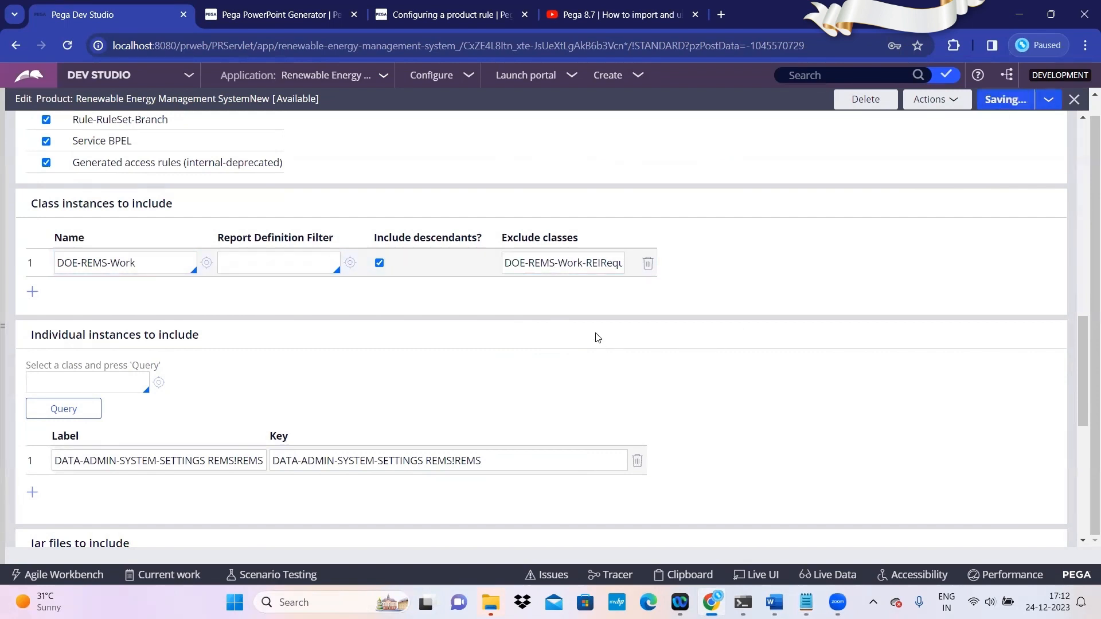
- Preview the product file, check the application/framework data section for included classes, and close the preview
{"action": "scroll", "coordinate": [518, 397], "scroll_direction": "down", "scroll_amount": 8}
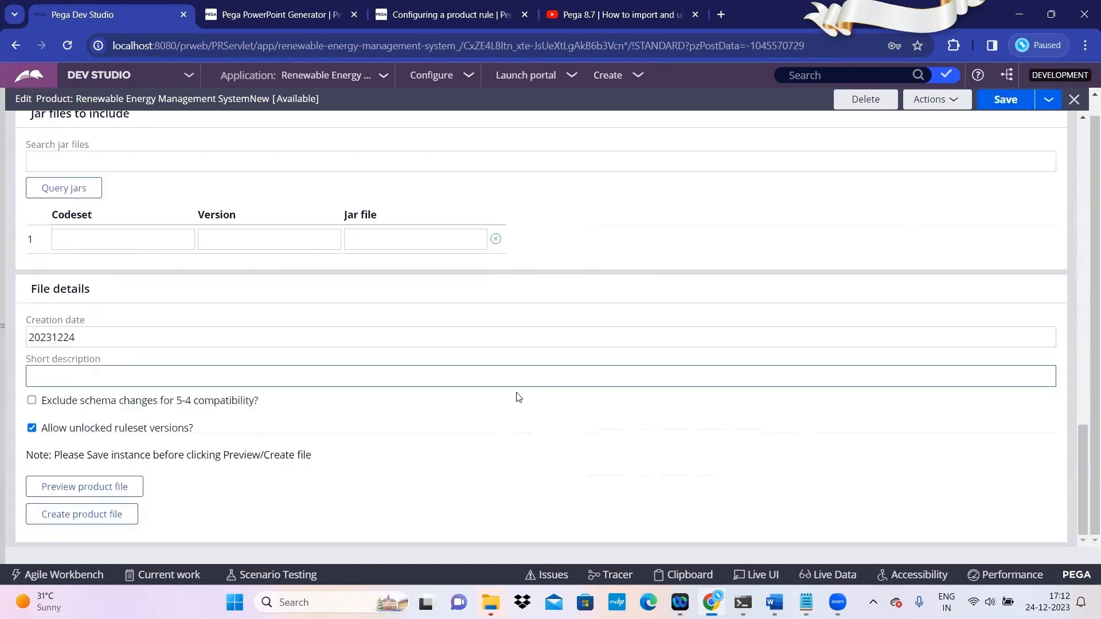
{"action": "left_click", "coordinate": [123, 487]}
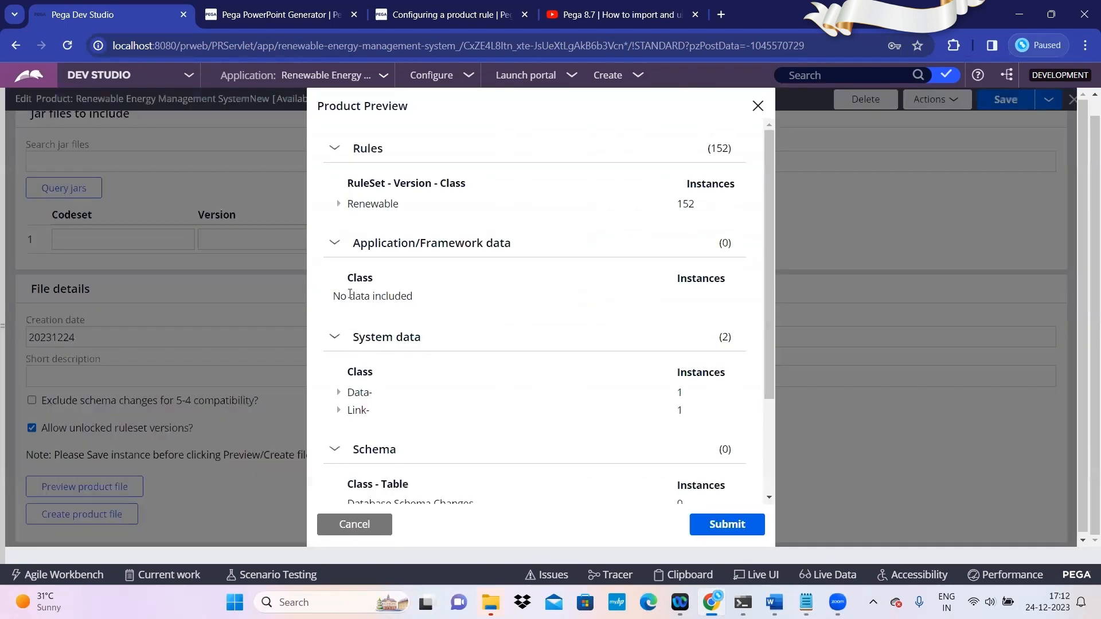
{"action": "left_click_drag", "start_coordinate": [354, 247], "coordinate": [519, 250]}
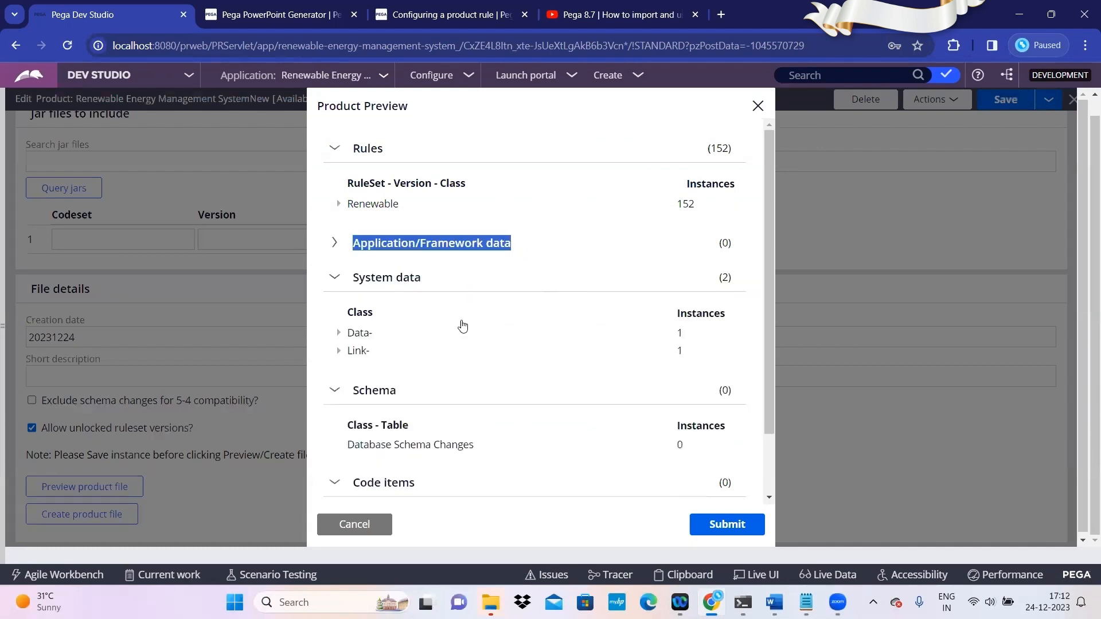
{"action": "left_click", "coordinate": [337, 244]}
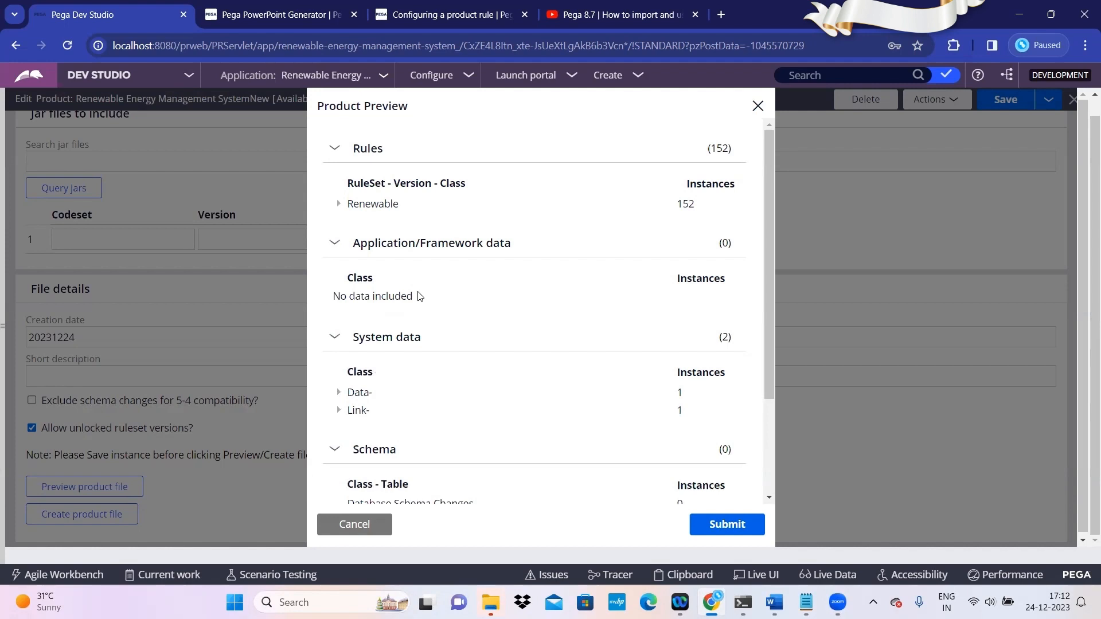
{"action": "left_click", "coordinate": [352, 525]}
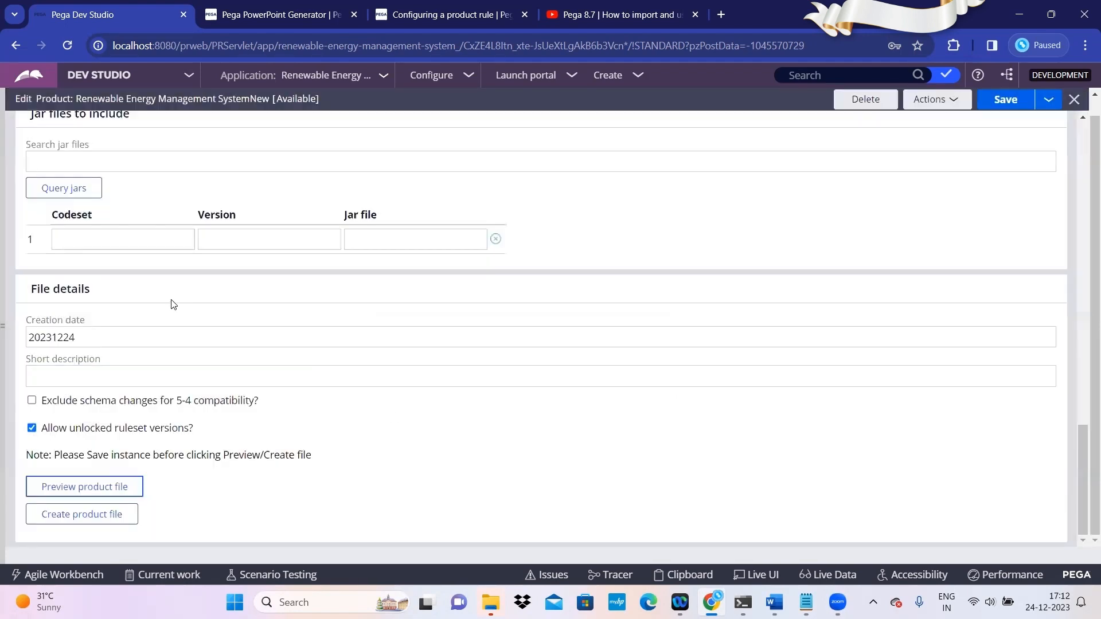
- Append a comma and the start of a second class name, DOE-REMS-Work-REI, to the excluded classes
{"action": "scroll", "coordinate": [172, 304], "scroll_direction": "up", "scroll_amount": 10}
{"action": "scroll", "coordinate": [350, 349], "scroll_direction": "down", "scroll_amount": 4}
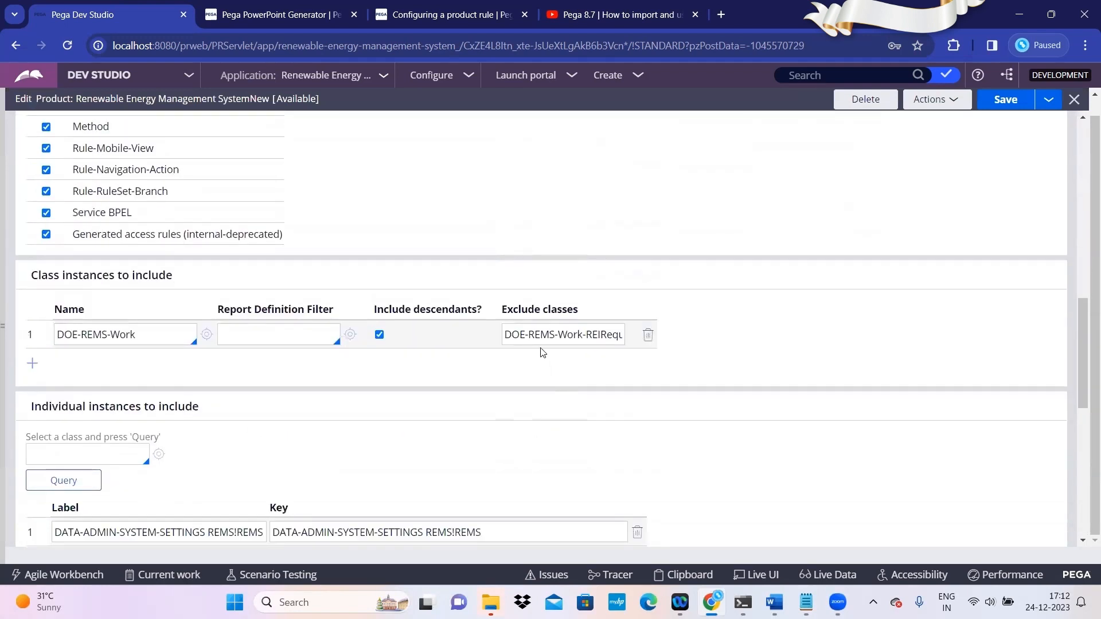
{"action": "double_click", "coordinate": [553, 333]}
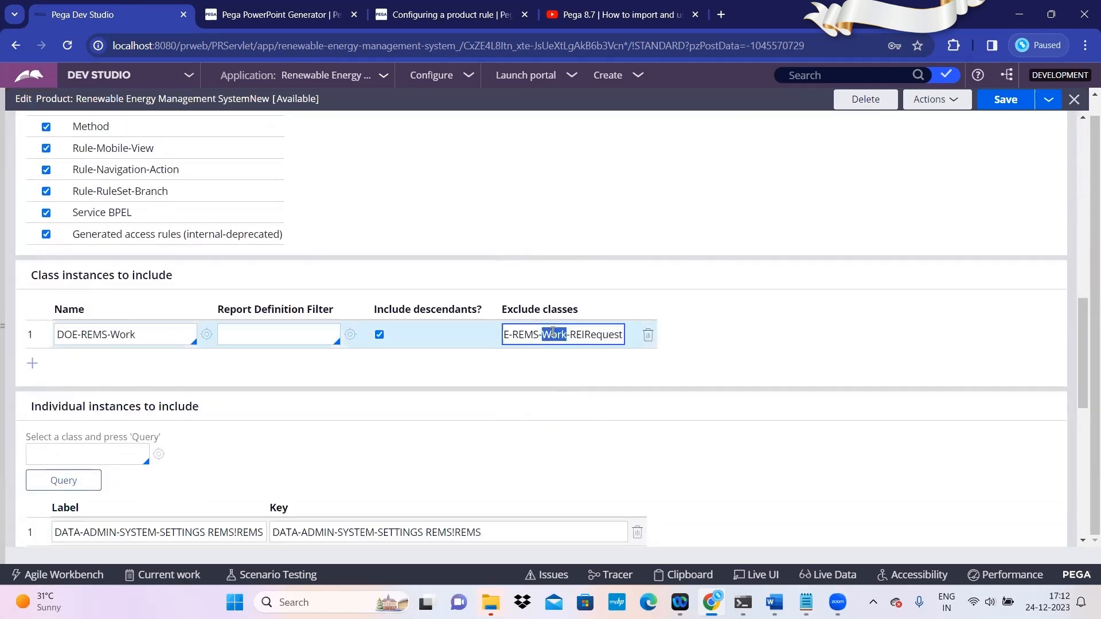
{"action": "triple_click", "coordinate": [554, 337]}
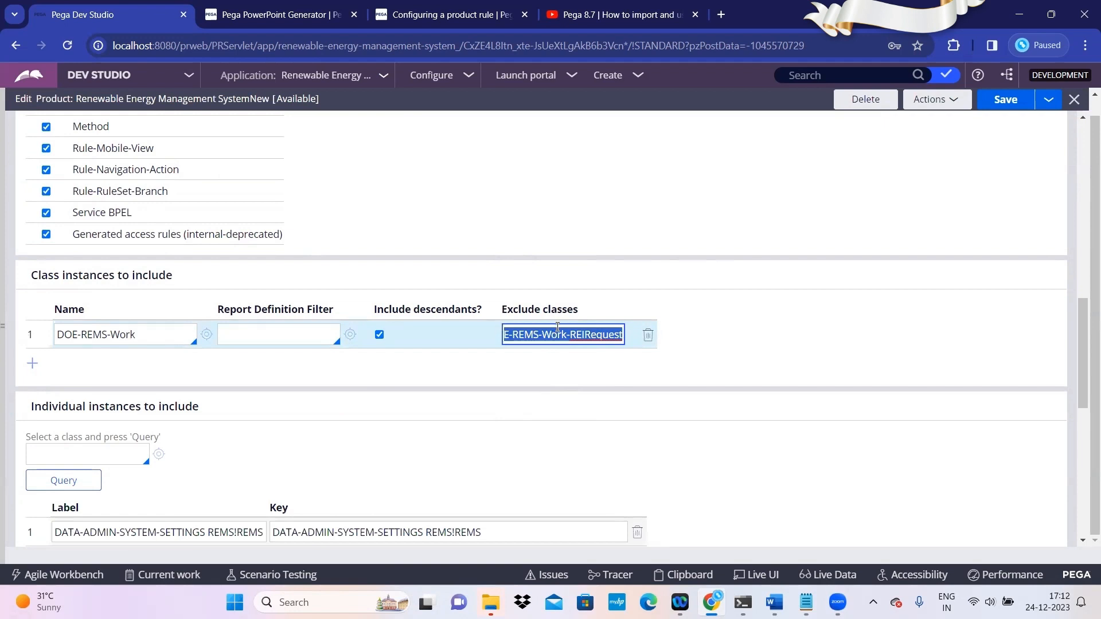
{"action": "left_click", "coordinate": [568, 336]}
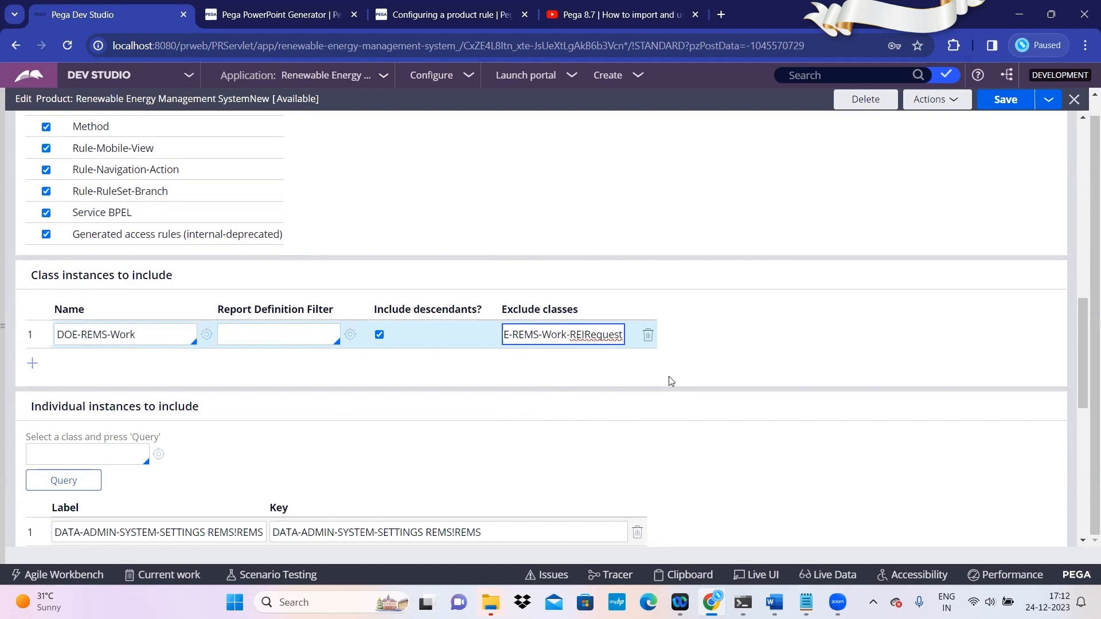
{"action": "type", "text": "-REIRequest,"}
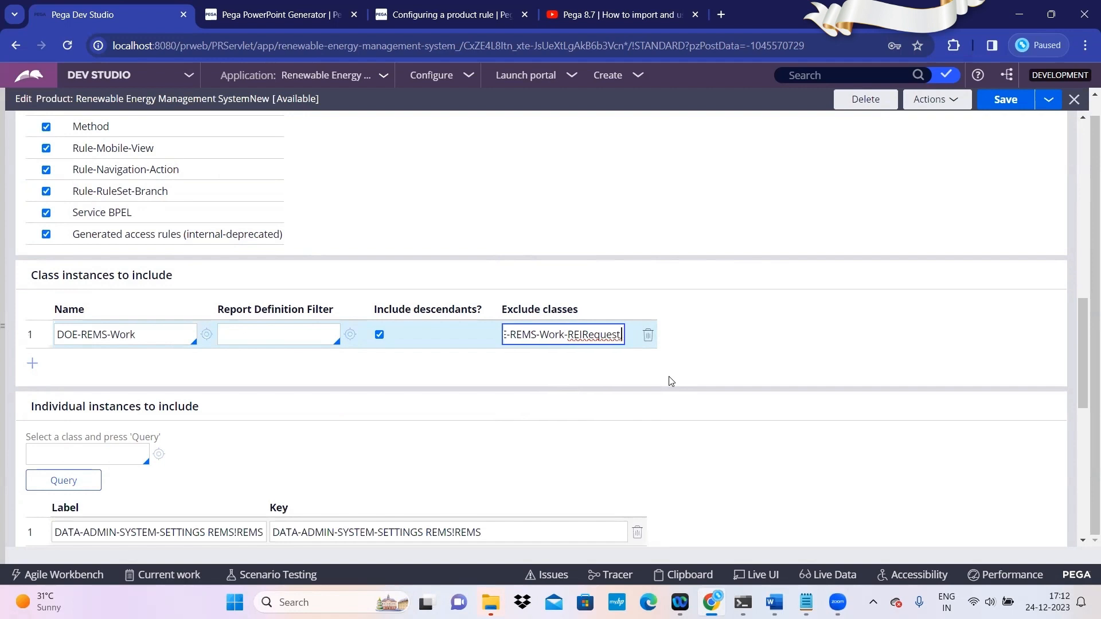
{"action": "type", "text": "DOE-REMS-Work-REIRe"}
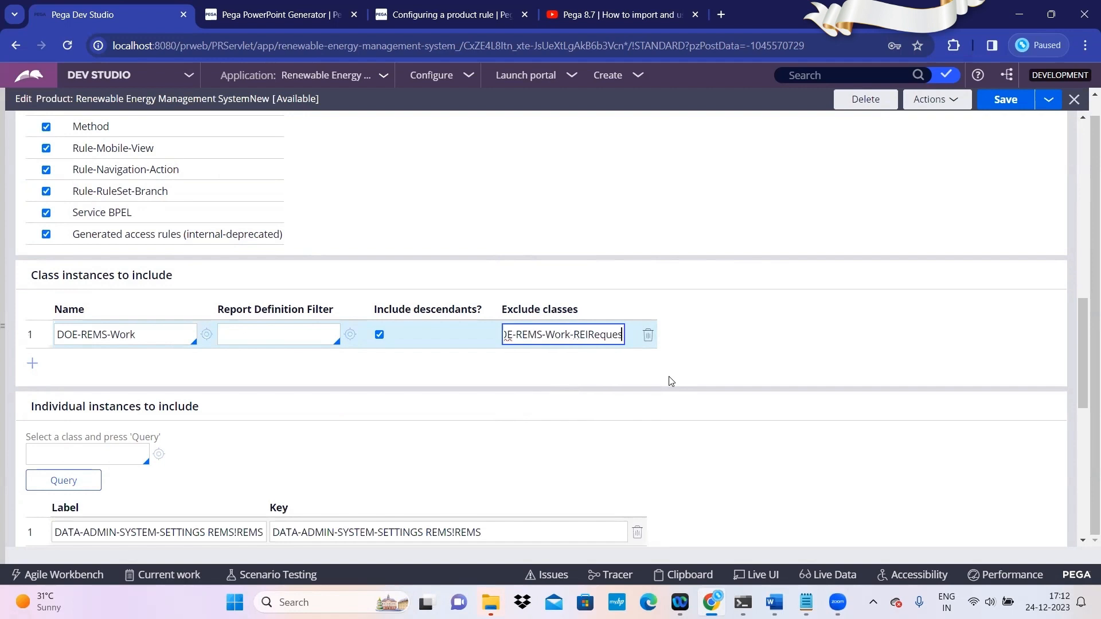
{"action": "key", "text": "BackSpace"}
{"action": "key", "text": "BackSpace"}
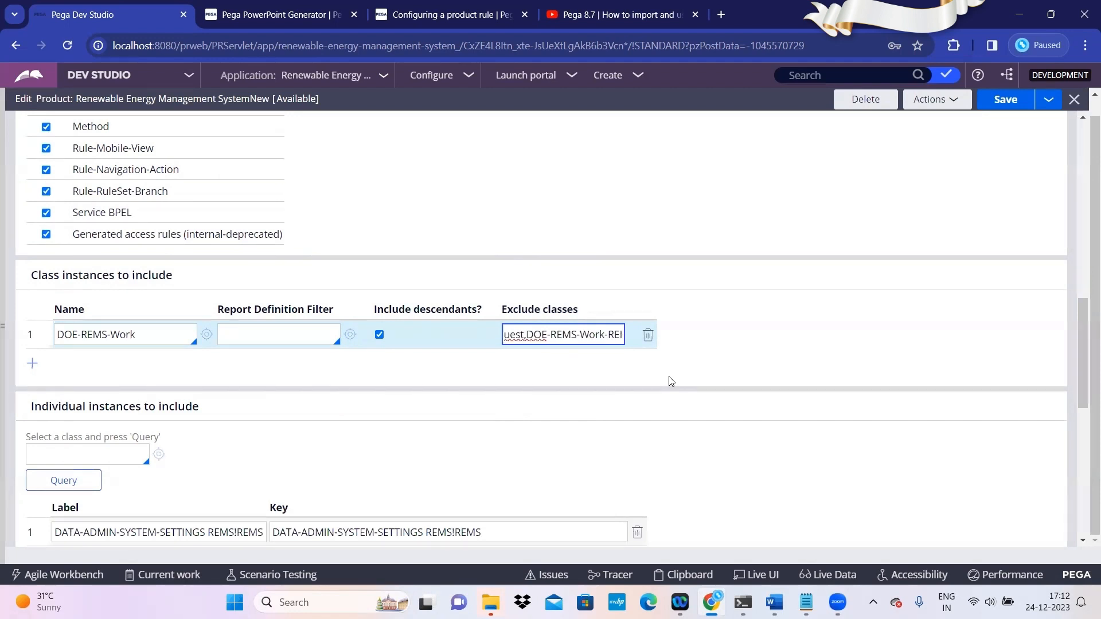
- Clear all excluded classes from the DOE-REMS-Work class instances row
{"action": "key", "text": "ctrl+a"}
{"action": "key", "text": "BackSpace"}
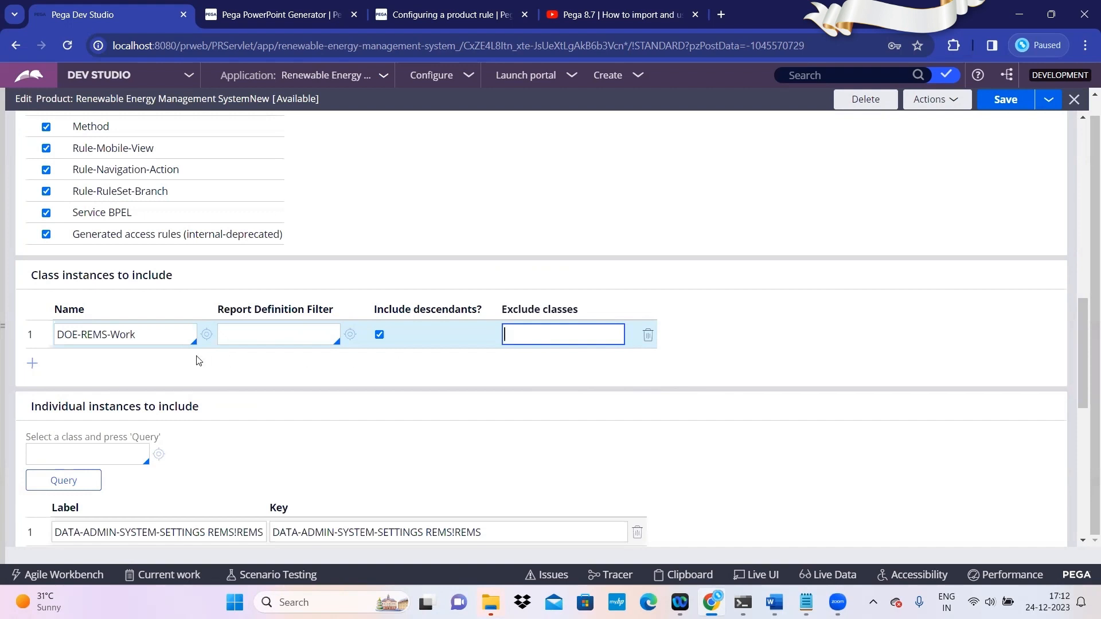
{"action": "left_click", "coordinate": [128, 337]}
{"action": "key", "text": "ctrl+a"}
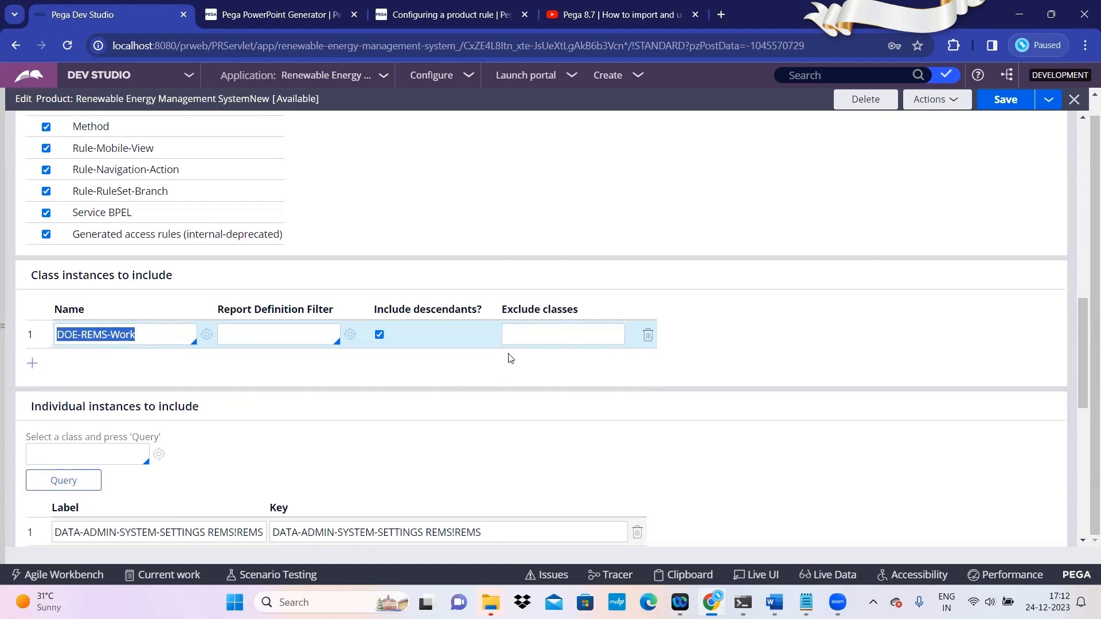
{"action": "left_click", "coordinate": [376, 366]}
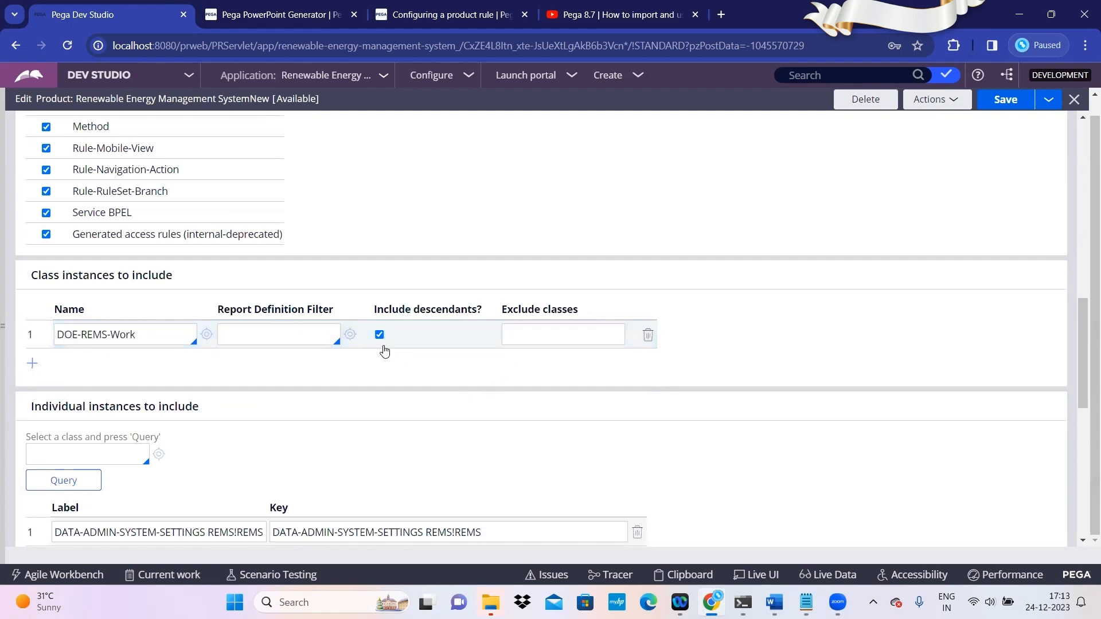
- Review the product rule's global exclusions, class instances to include and individual instances to include
{"action": "scroll", "coordinate": [406, 397], "scroll_direction": "down", "scroll_amount": 4}
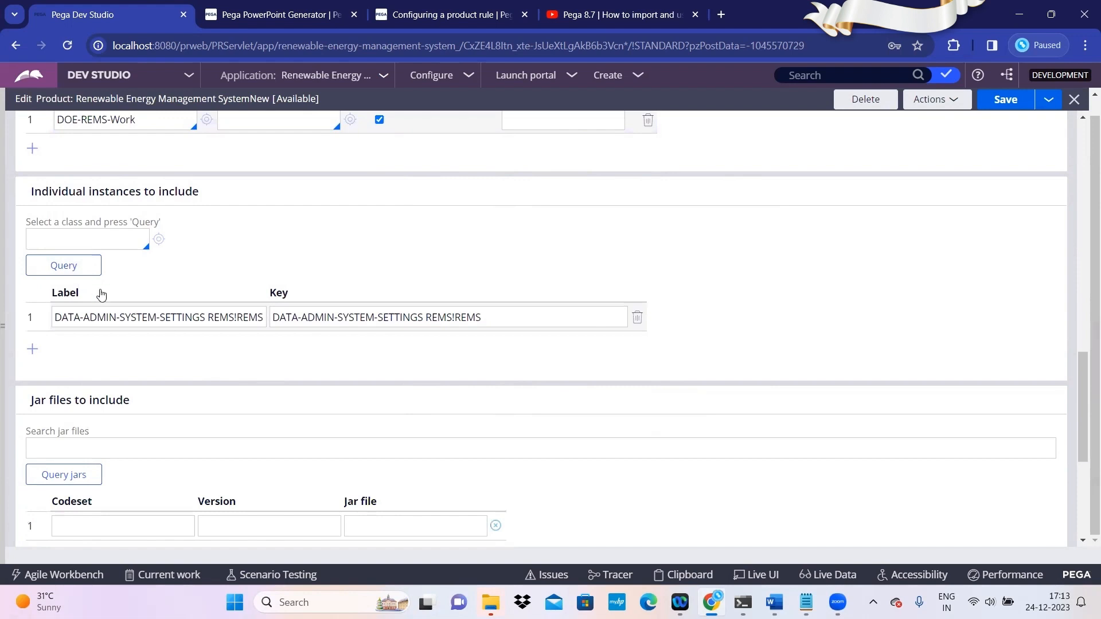
{"action": "scroll", "coordinate": [135, 309], "scroll_direction": "up", "scroll_amount": 3}
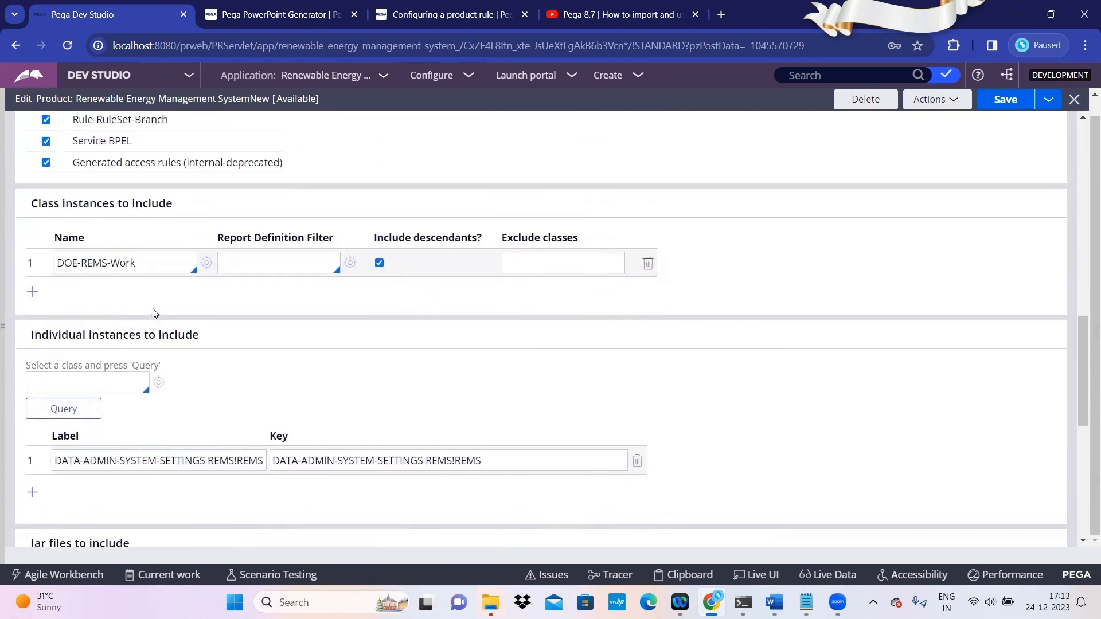
{"action": "scroll", "coordinate": [252, 404], "scroll_direction": "up", "scroll_amount": 3}
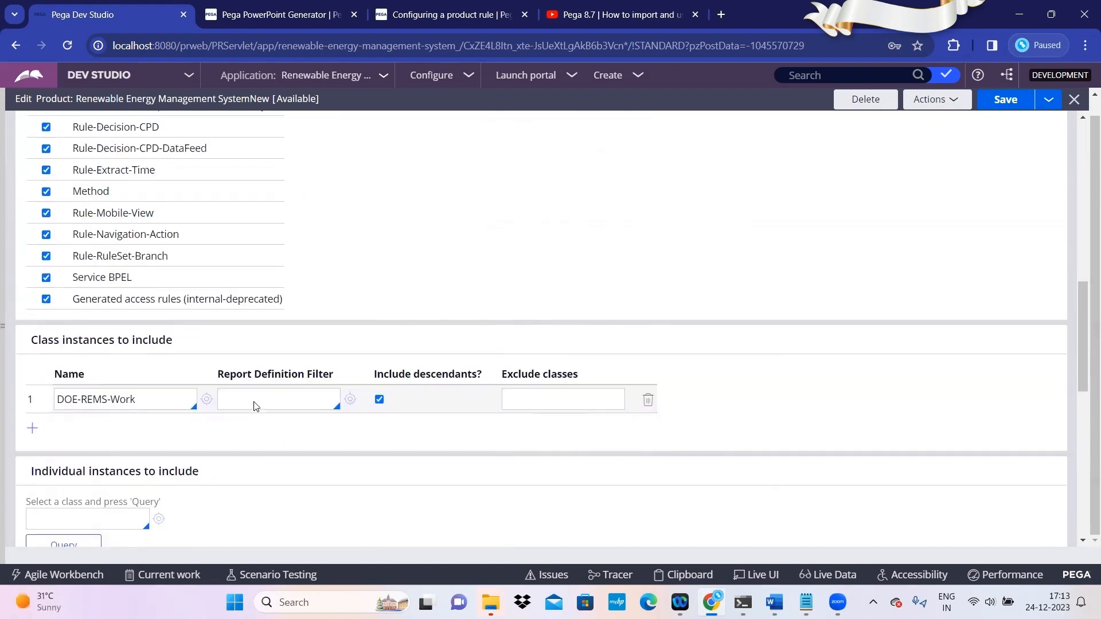
{"action": "scroll", "coordinate": [256, 406], "scroll_direction": "up", "scroll_amount": 14}
{"action": "scroll", "coordinate": [334, 403], "scroll_direction": "down", "scroll_amount": 9}
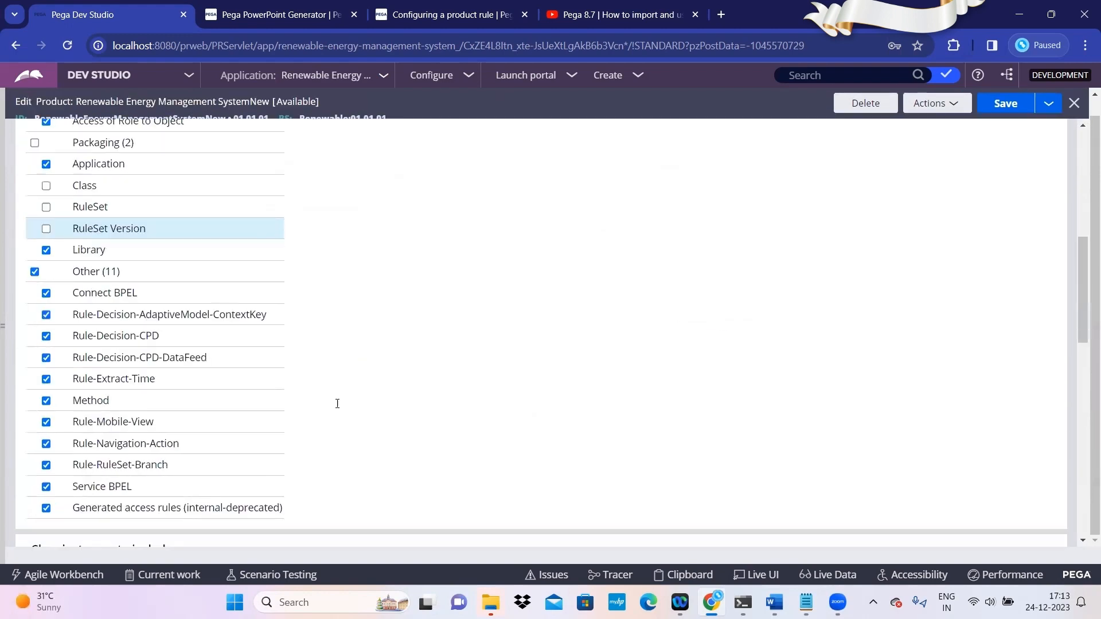
{"action": "scroll", "coordinate": [337, 404], "scroll_direction": "down", "scroll_amount": 8}
{"action": "scroll", "coordinate": [343, 408], "scroll_direction": "up", "scroll_amount": 9}
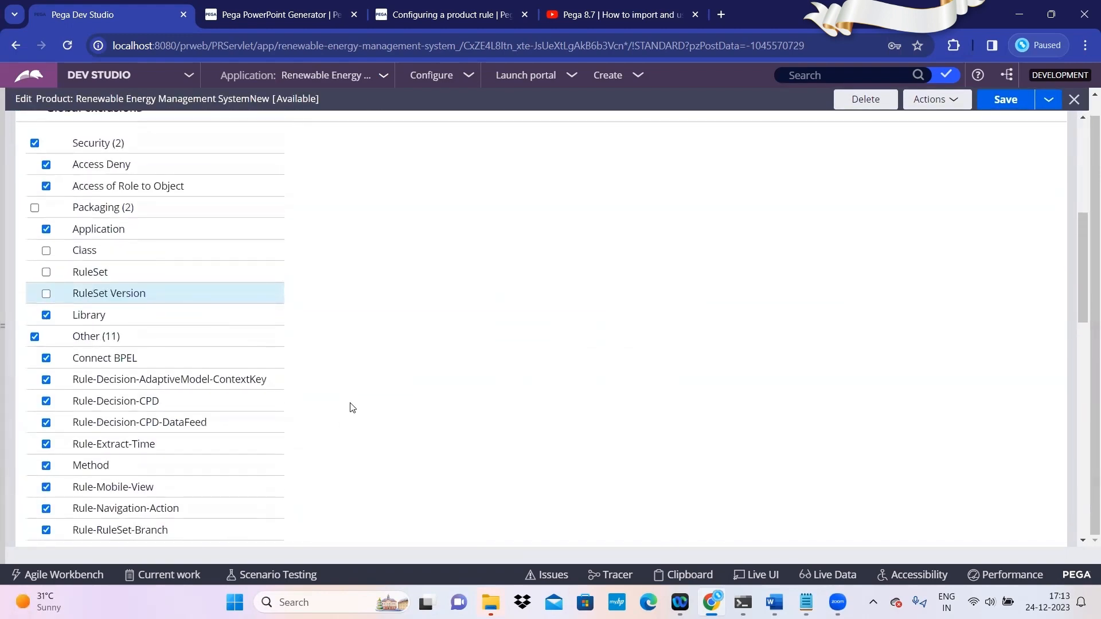
{"action": "scroll", "coordinate": [352, 407], "scroll_direction": "down", "scroll_amount": 6}
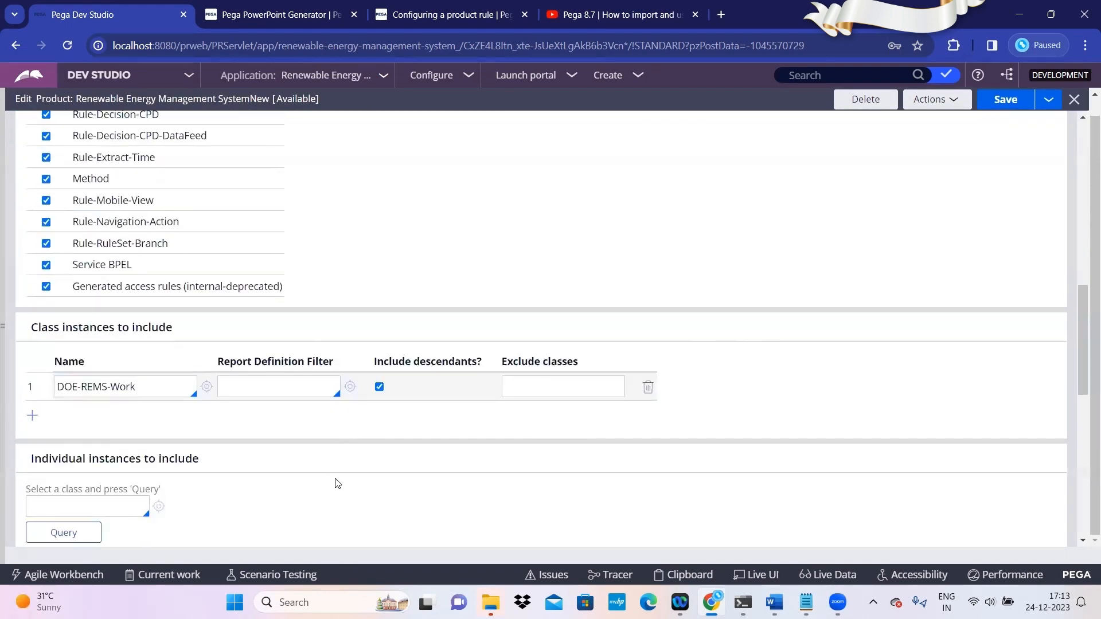
{"action": "scroll", "coordinate": [337, 484], "scroll_direction": "down", "scroll_amount": 3}
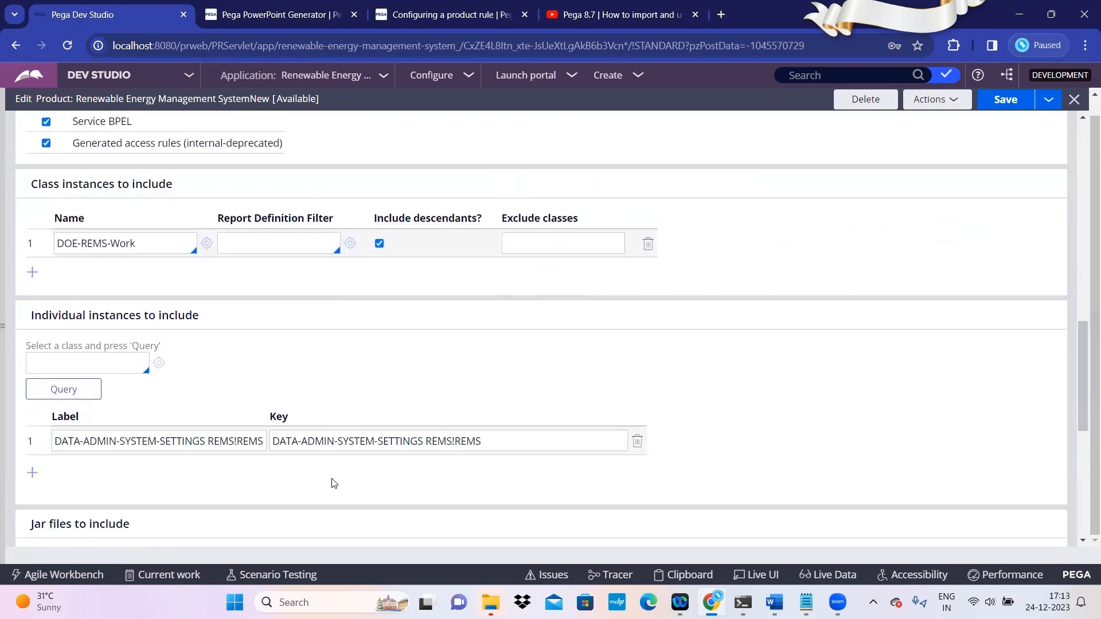
- Query the DOE-REMS-Work class and add instances R-4010 and R-4005 to the individual instances to include
{"action": "left_click", "coordinate": [106, 250]}
{"action": "key", "text": "ctrl+a"}
{"action": "key", "text": "ctrl+c"}
{"action": "left_click", "coordinate": [58, 363]}
{"action": "key", "text": "ctrl+v"}
{"action": "left_click", "coordinate": [68, 394]}
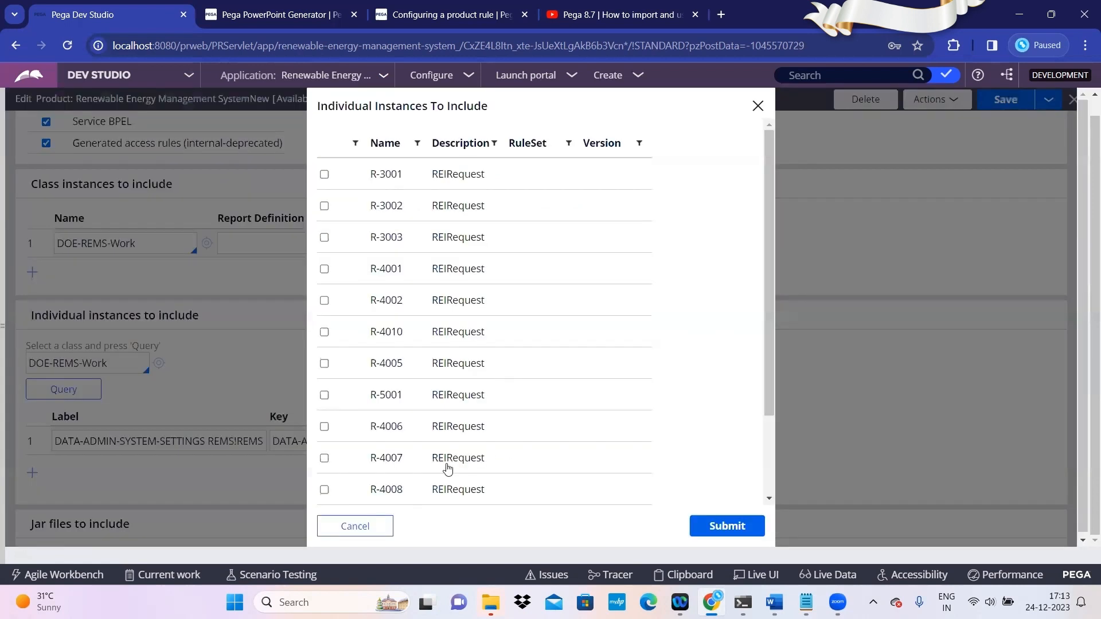
{"action": "left_click", "coordinate": [324, 334]}
{"action": "left_click", "coordinate": [324, 364]}
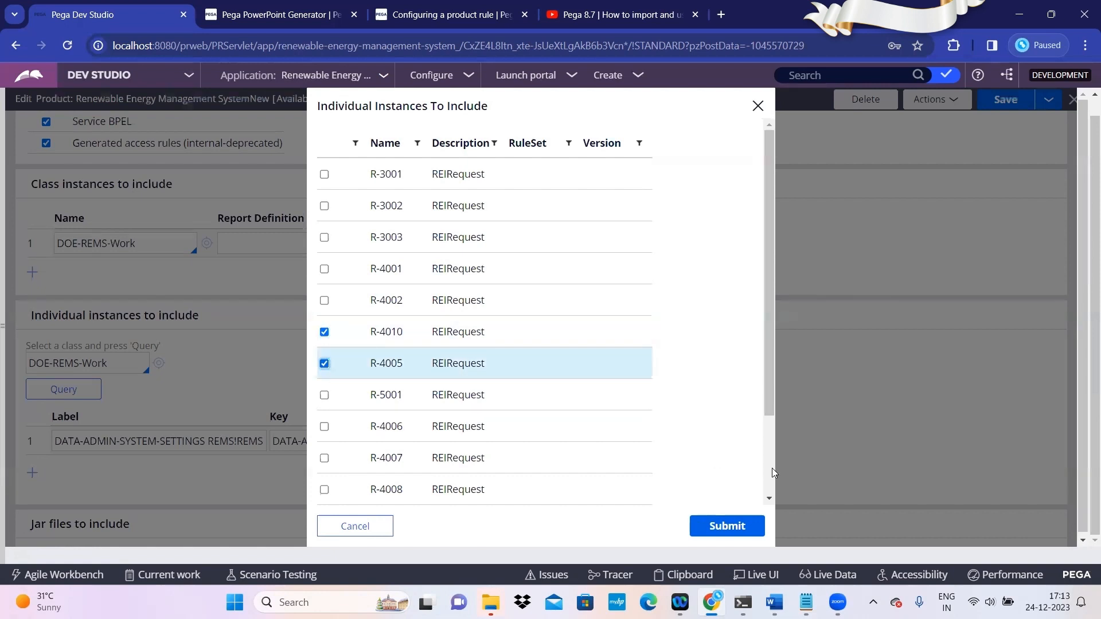
{"action": "left_click", "coordinate": [742, 527]}
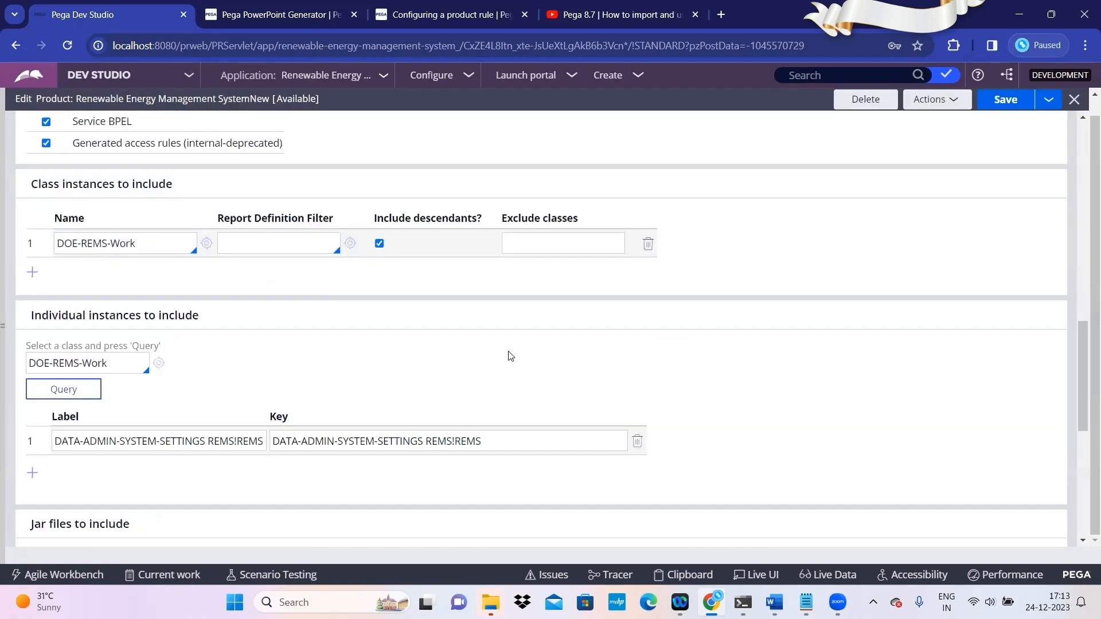
- Remove the R-4010 and R-4005 REIRequest rows from the individual instances to include
{"action": "scroll", "coordinate": [401, 373], "scroll_direction": "down", "scroll_amount": 5}
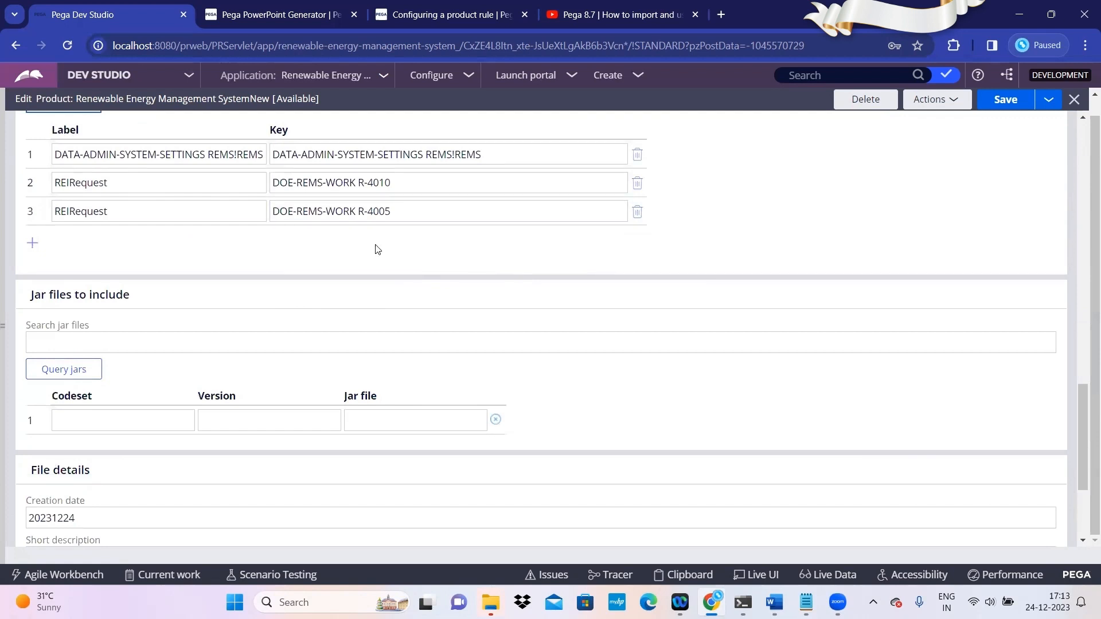
{"action": "scroll", "coordinate": [356, 281], "scroll_direction": "up", "scroll_amount": 5}
{"action": "scroll", "coordinate": [387, 298], "scroll_direction": "down", "scroll_amount": 4}
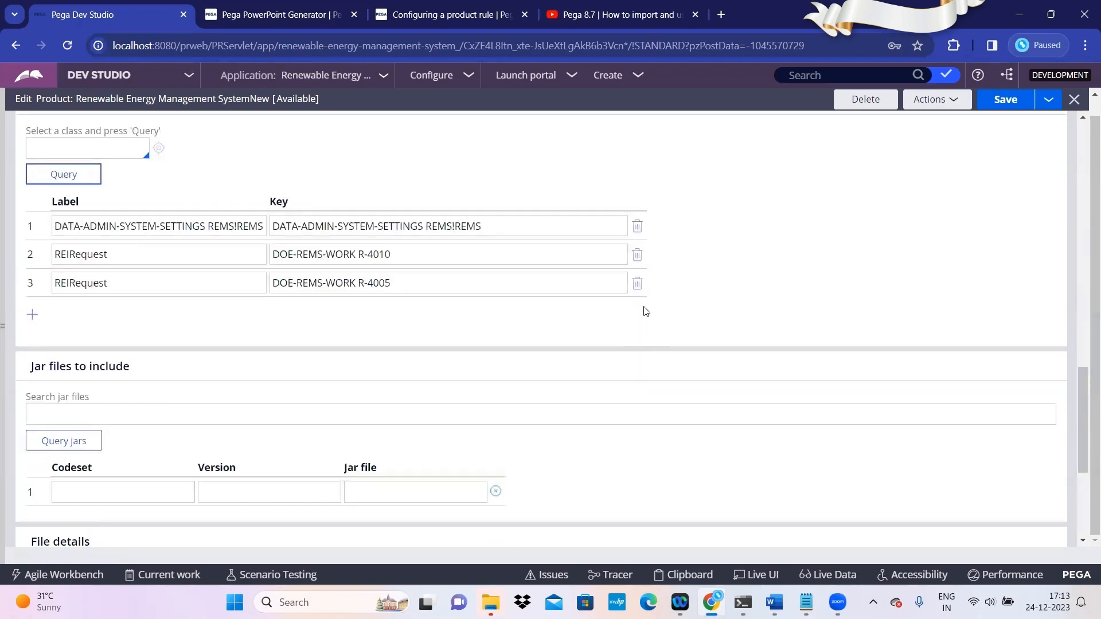
{"action": "left_click", "coordinate": [637, 255]}
{"action": "left_click", "coordinate": [637, 256]}
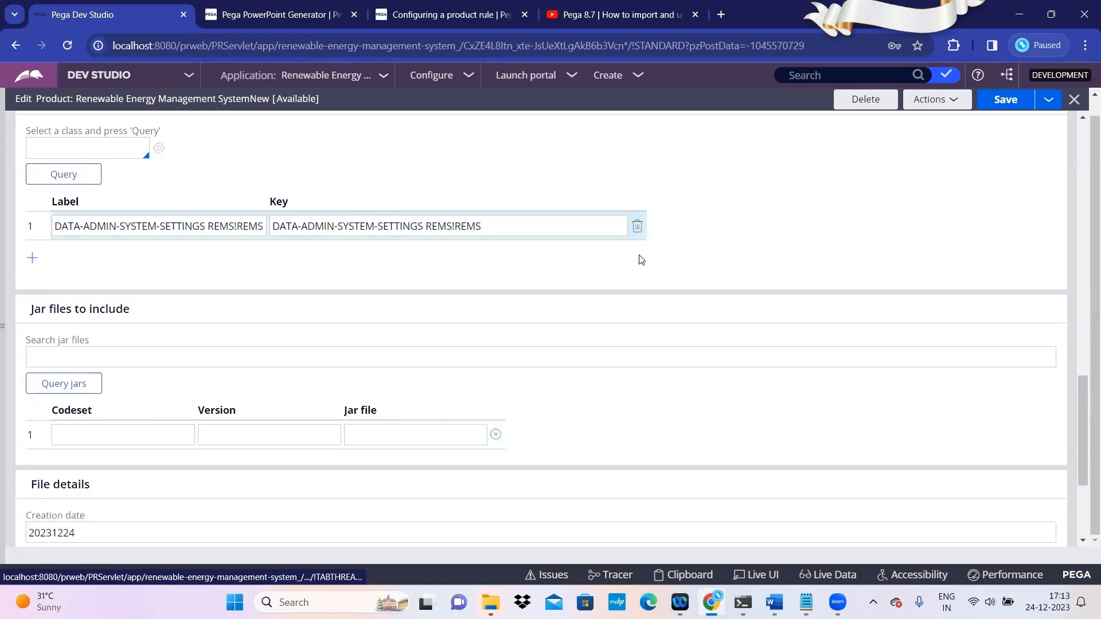
- View the XML of the REMS dynamic system setting, find its pzInsKey value, and close the XML
{"action": "scroll", "coordinate": [280, 367], "scroll_direction": "up", "scroll_amount": 4}
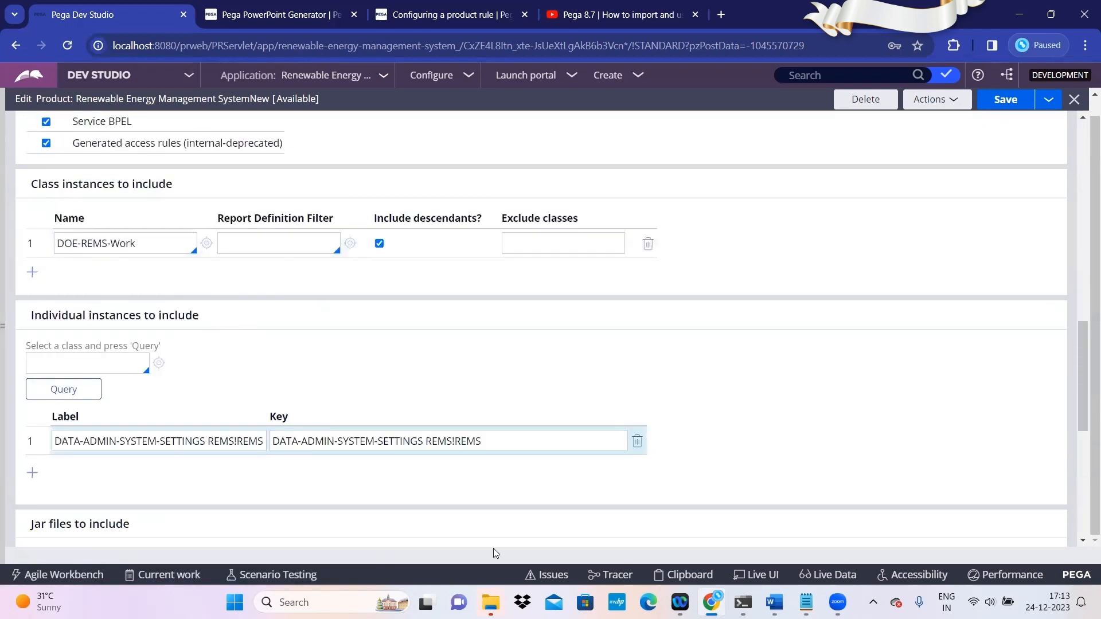
{"action": "scroll", "coordinate": [476, 364], "scroll_direction": "up", "scroll_amount": 10}
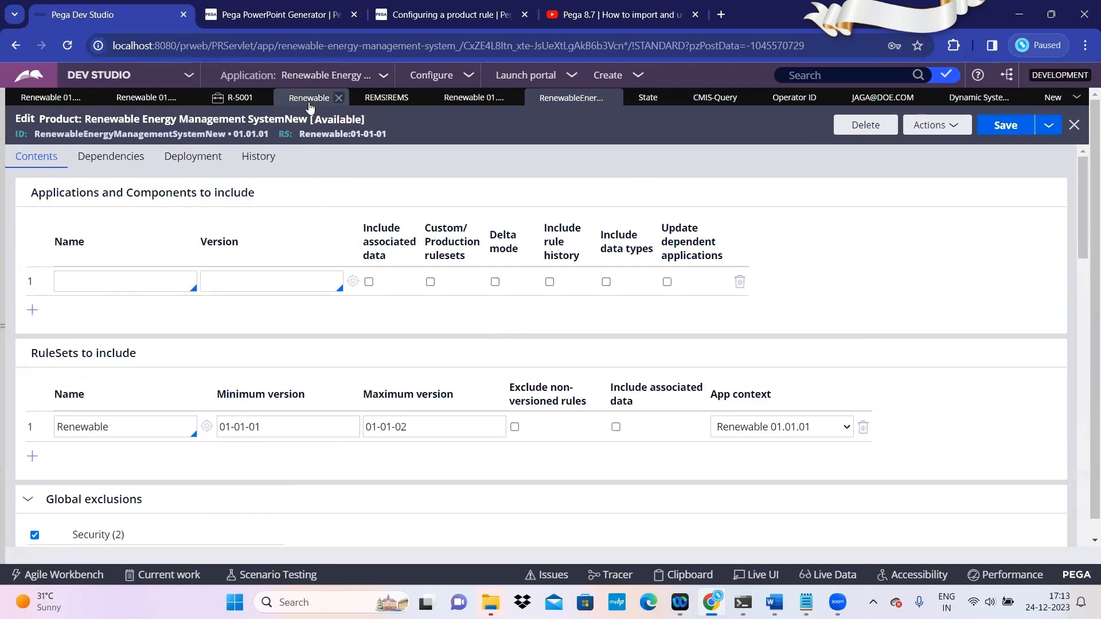
{"action": "left_click", "coordinate": [386, 97]}
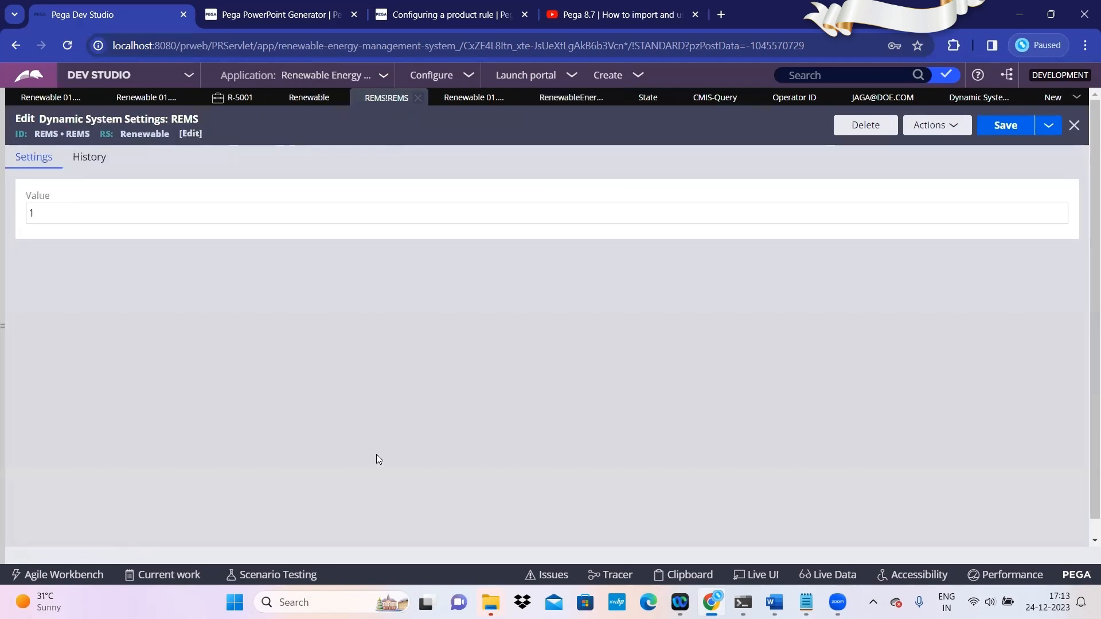
{"action": "left_click", "coordinate": [952, 125]}
{"action": "left_click", "coordinate": [907, 183]}
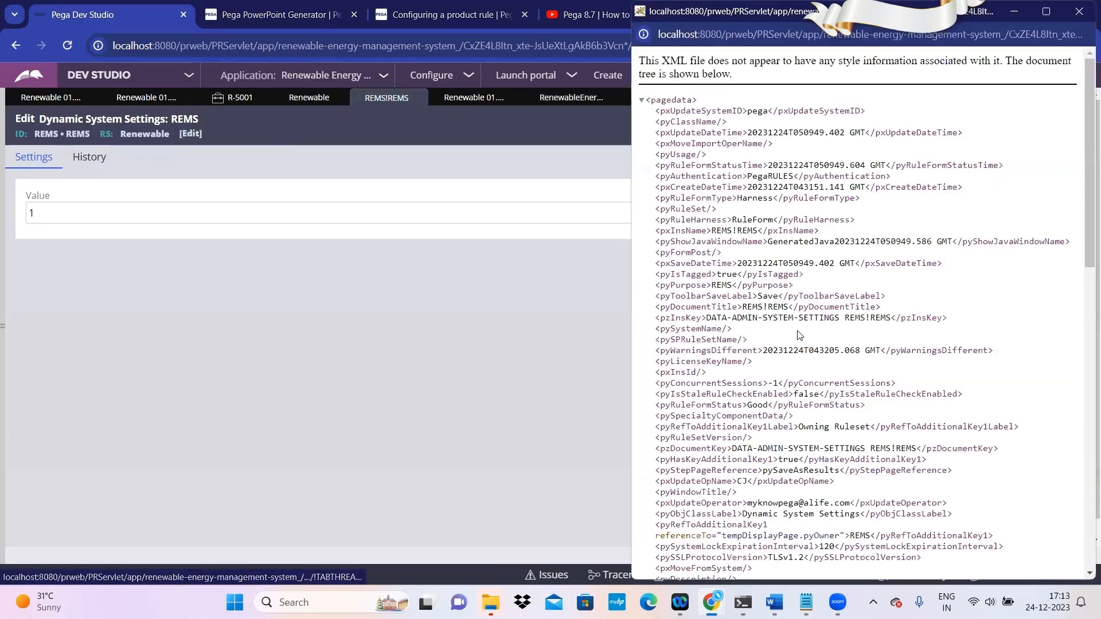
{"action": "key", "text": "ctrl+f"}
{"action": "type", "text": "PZINS"}
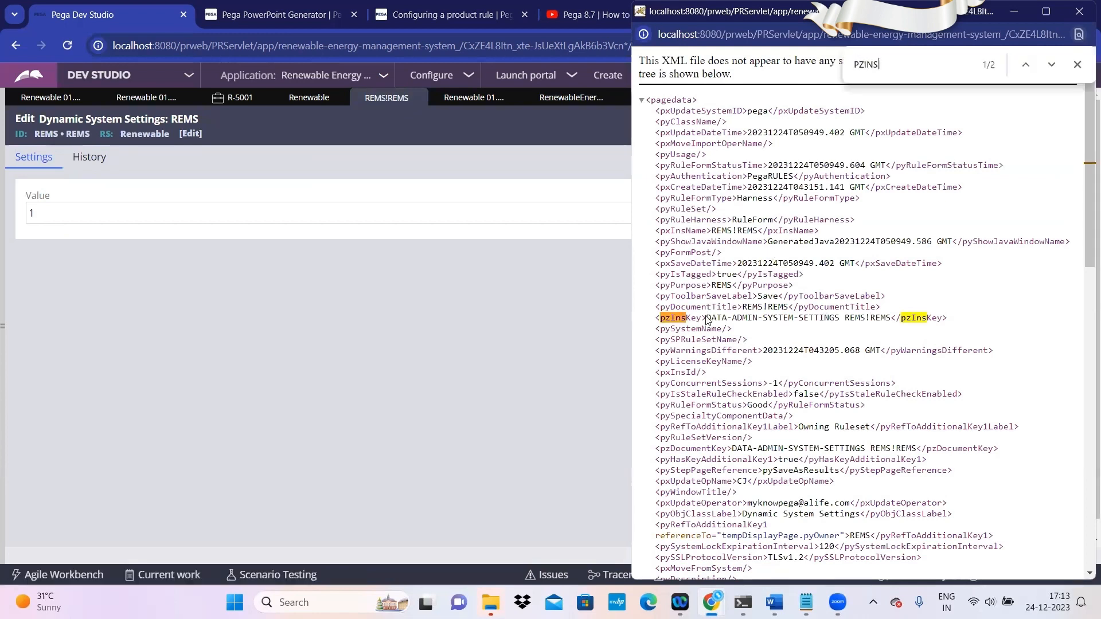
{"action": "left_click_drag", "start_coordinate": [706, 320], "coordinate": [889, 322]}
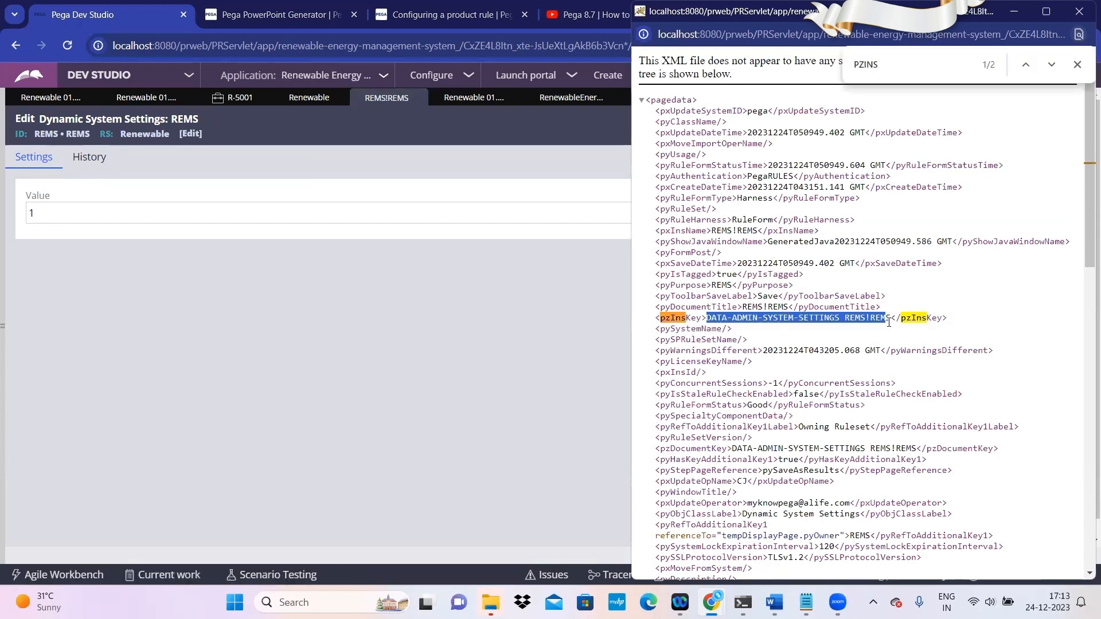
{"action": "left_click", "coordinate": [1078, 11]}
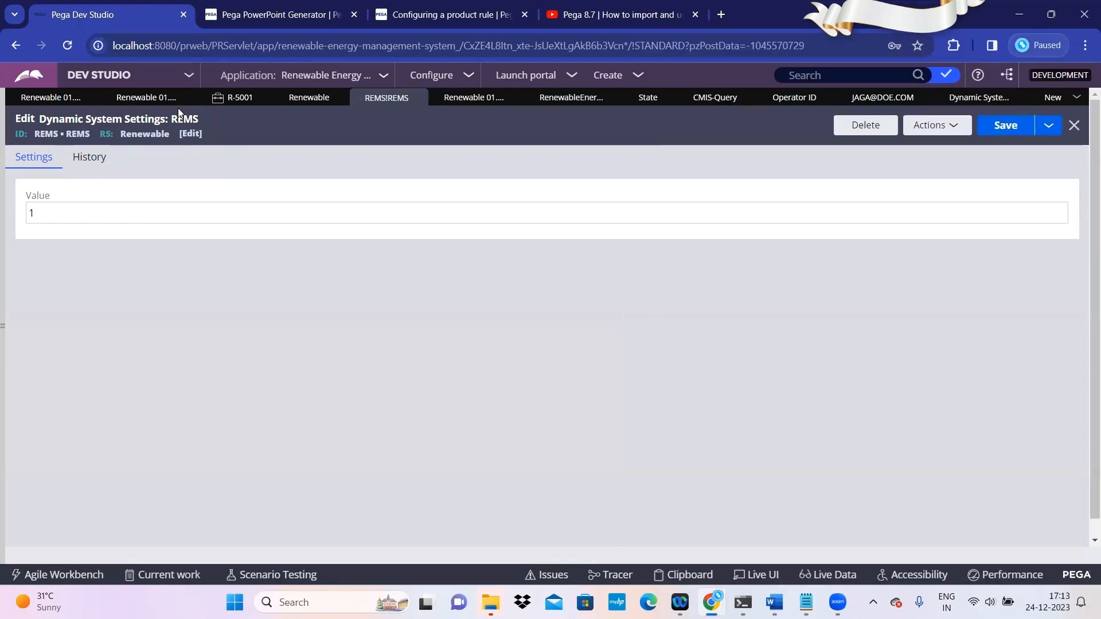
- Return to the Renewable Energy Management System product rule and examine its section for including jar files
{"action": "left_click", "coordinate": [131, 99]}
{"action": "left_click", "coordinate": [69, 102]}
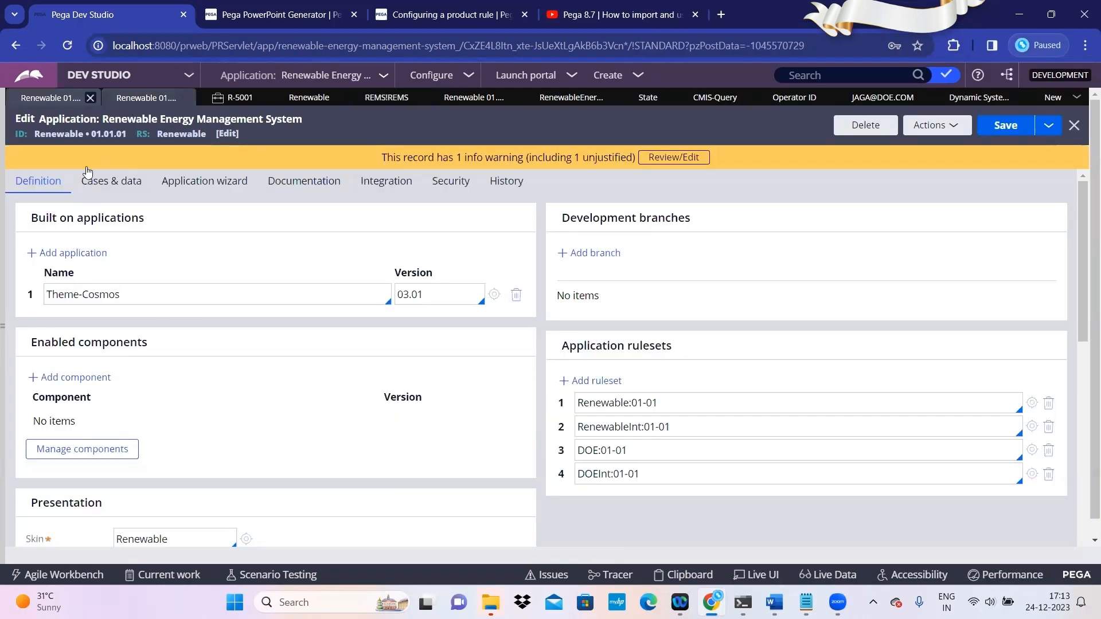
{"action": "scroll", "coordinate": [295, 393], "scroll_direction": "down", "scroll_amount": 15}
{"action": "scroll", "coordinate": [313, 432], "scroll_direction": "down", "scroll_amount": 5}
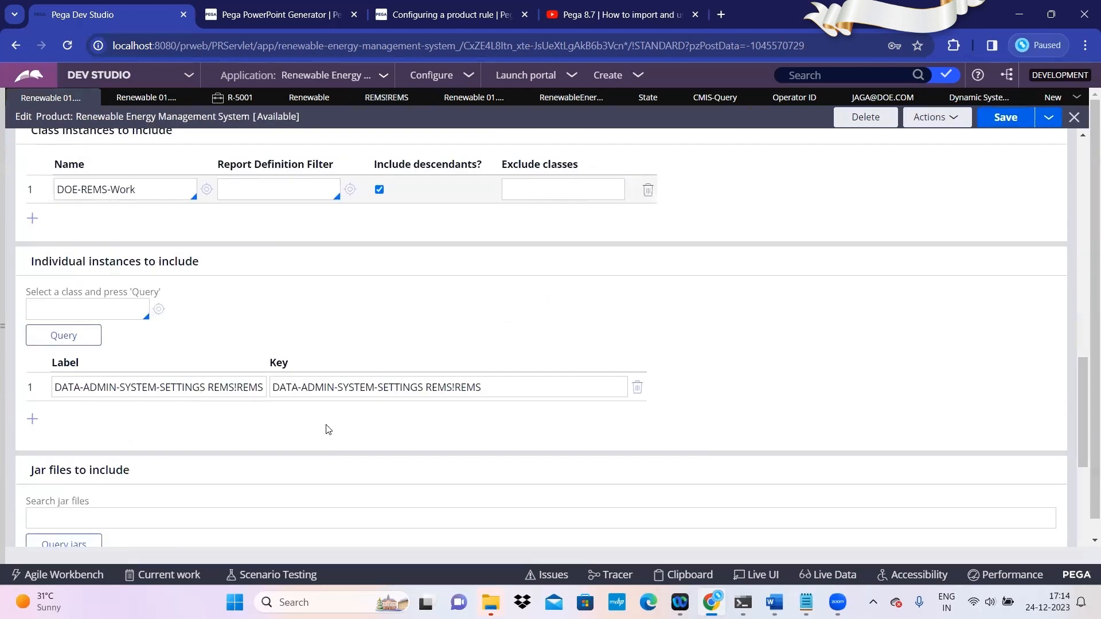
{"action": "scroll", "coordinate": [381, 453], "scroll_direction": "down", "scroll_amount": 3}
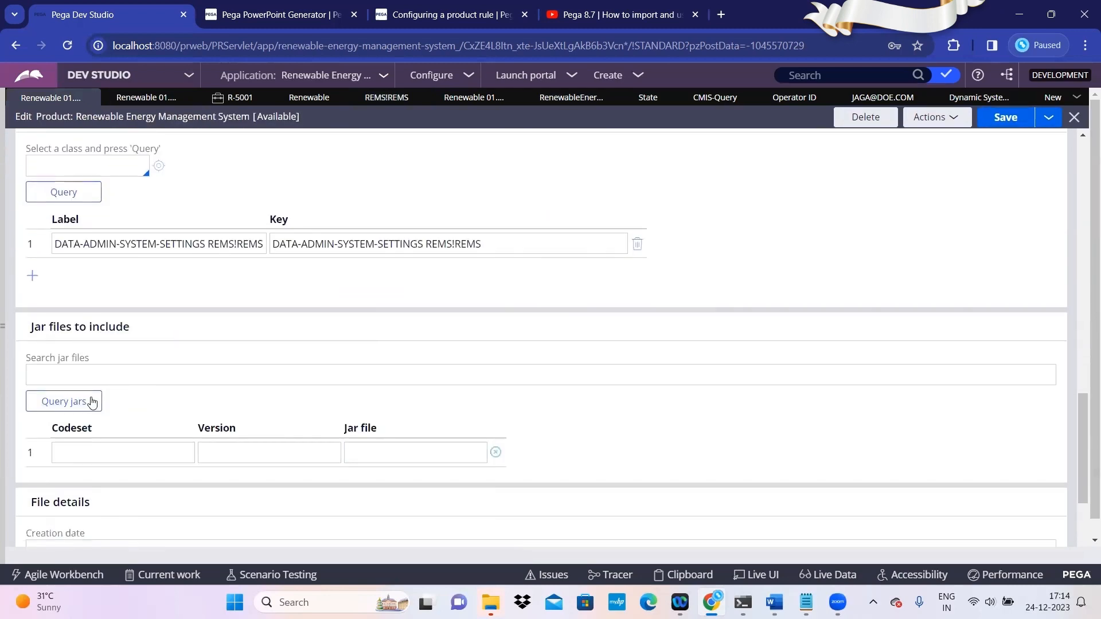
{"action": "left_click", "coordinate": [90, 379]}
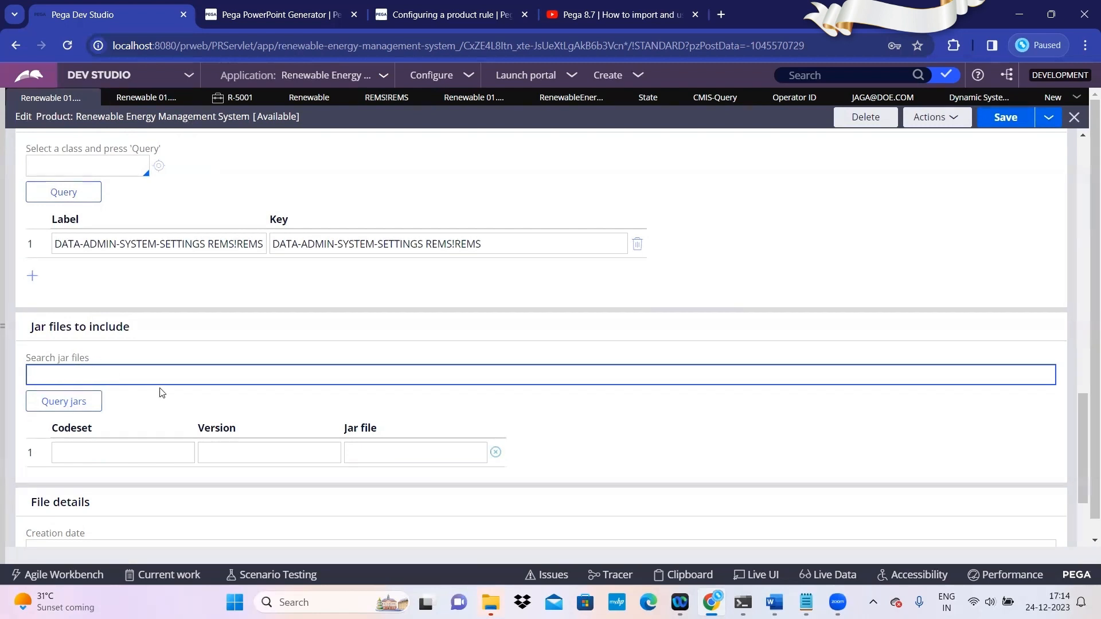
{"action": "scroll", "coordinate": [163, 392], "scroll_direction": "down", "scroll_amount": 2}
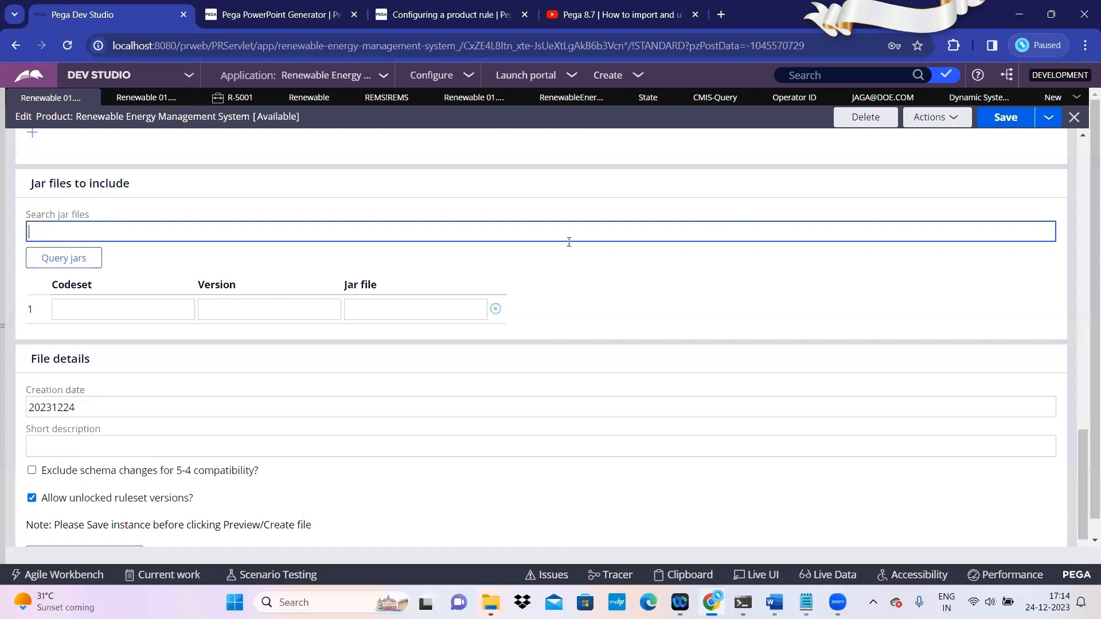
{"action": "scroll", "coordinate": [175, 467], "scroll_direction": "up", "scroll_amount": 5}
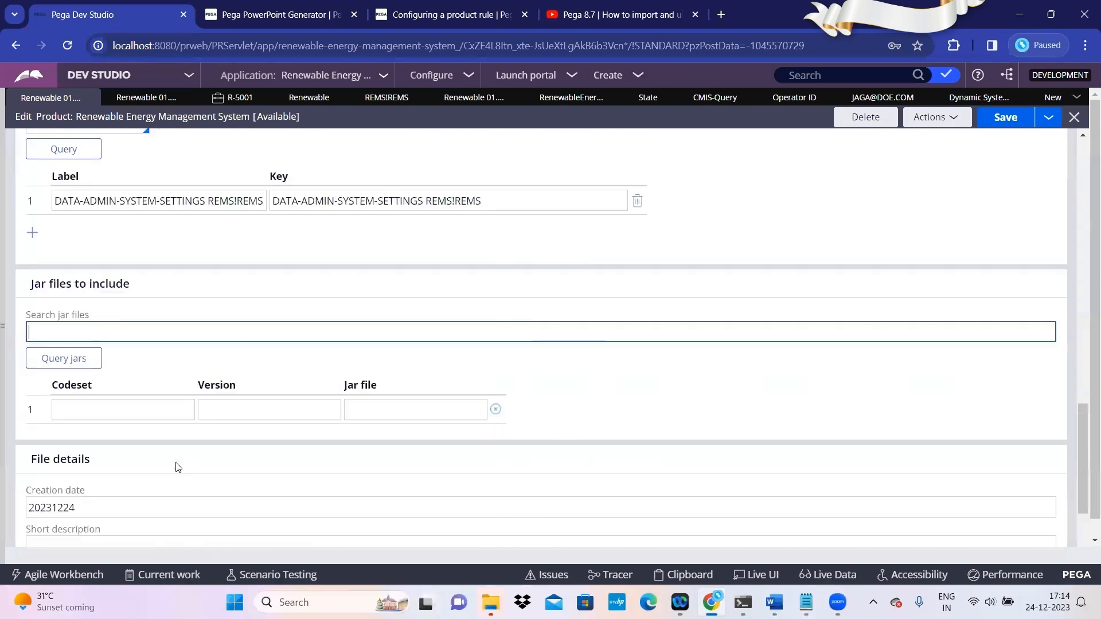
- Examine the product rule's file details, including the creation date and the schema compatibility and unlocked ruleset options
{"action": "scroll", "coordinate": [263, 461], "scroll_direction": "down", "scroll_amount": 6}
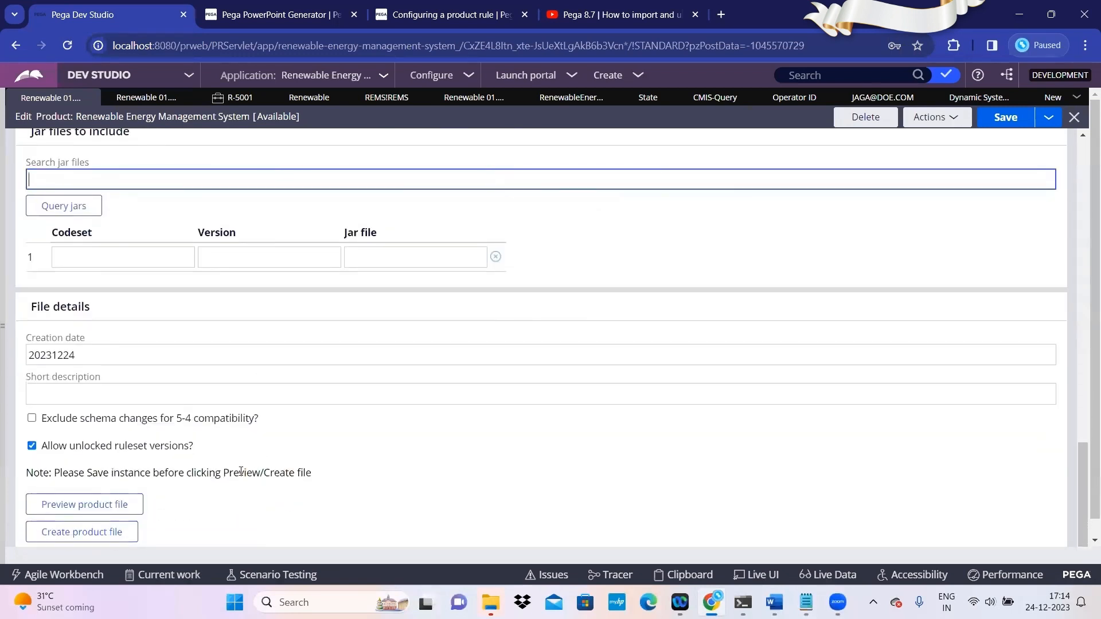
{"action": "double_click", "coordinate": [71, 356]}
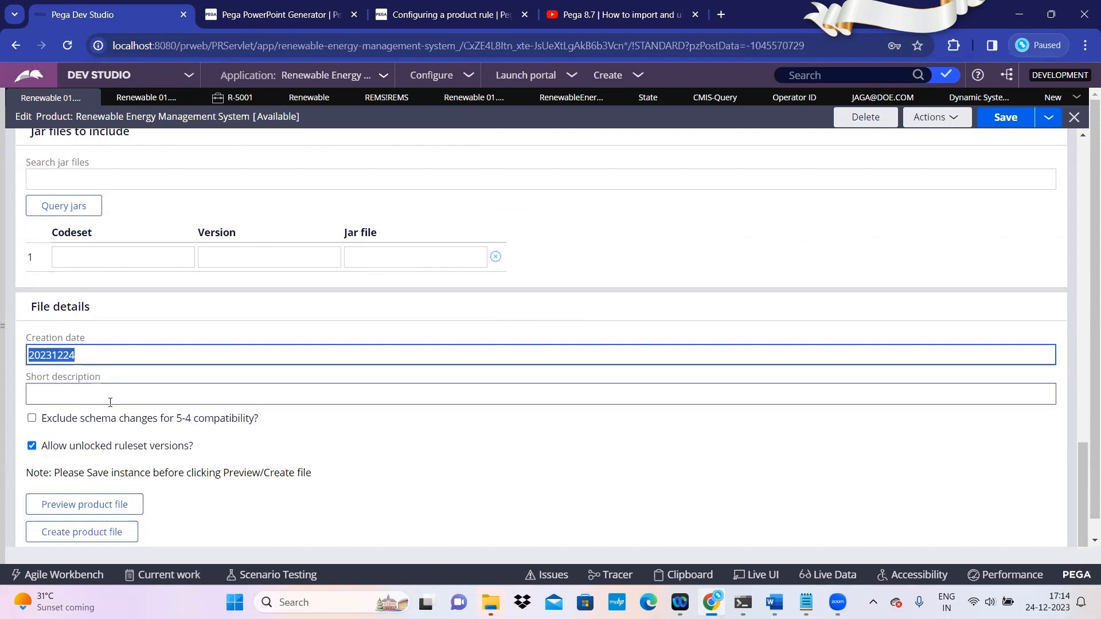
{"action": "scroll", "coordinate": [81, 436], "scroll_direction": "down", "scroll_amount": 1}
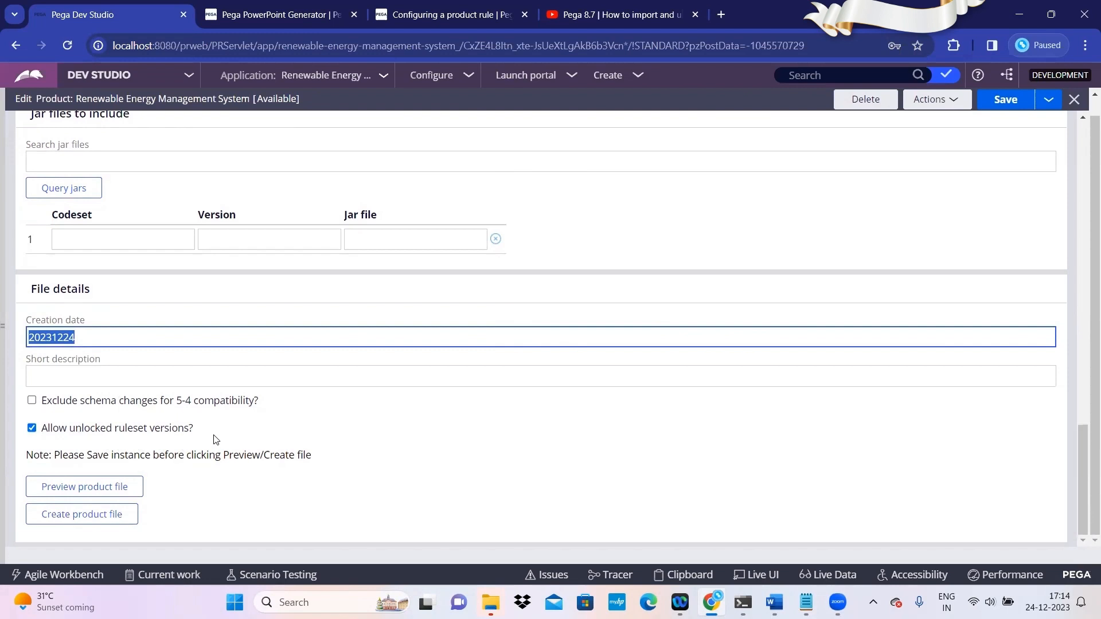
{"action": "left_click", "coordinate": [232, 435]}
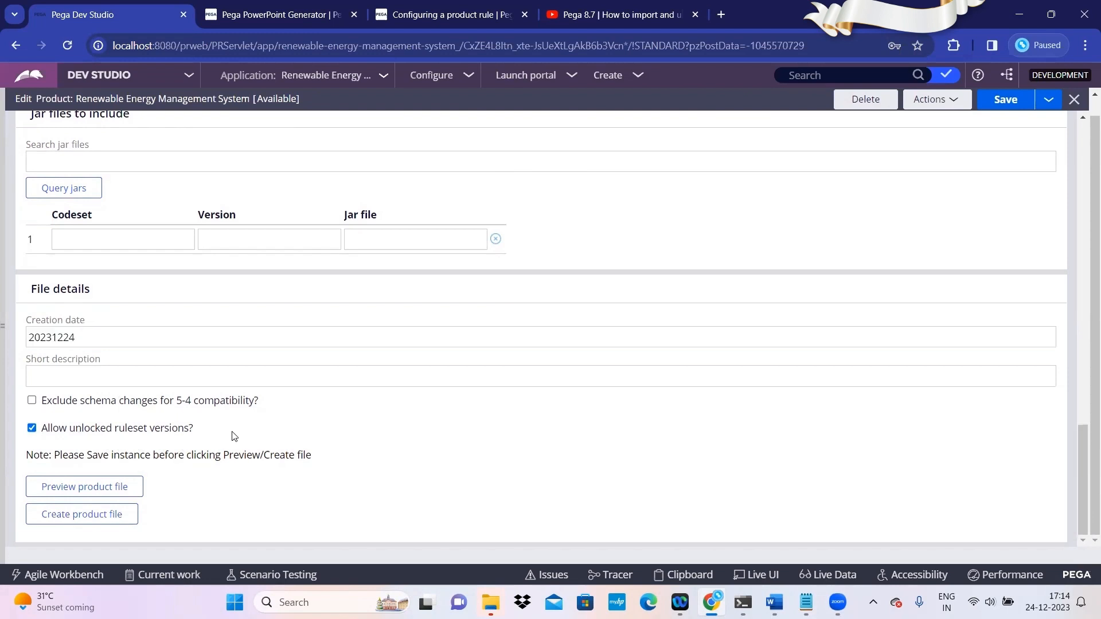
- Open the Renewable ruleset from the application definition and check whether its versions are locked
{"action": "scroll", "coordinate": [233, 440], "scroll_direction": "up", "scroll_amount": 15}
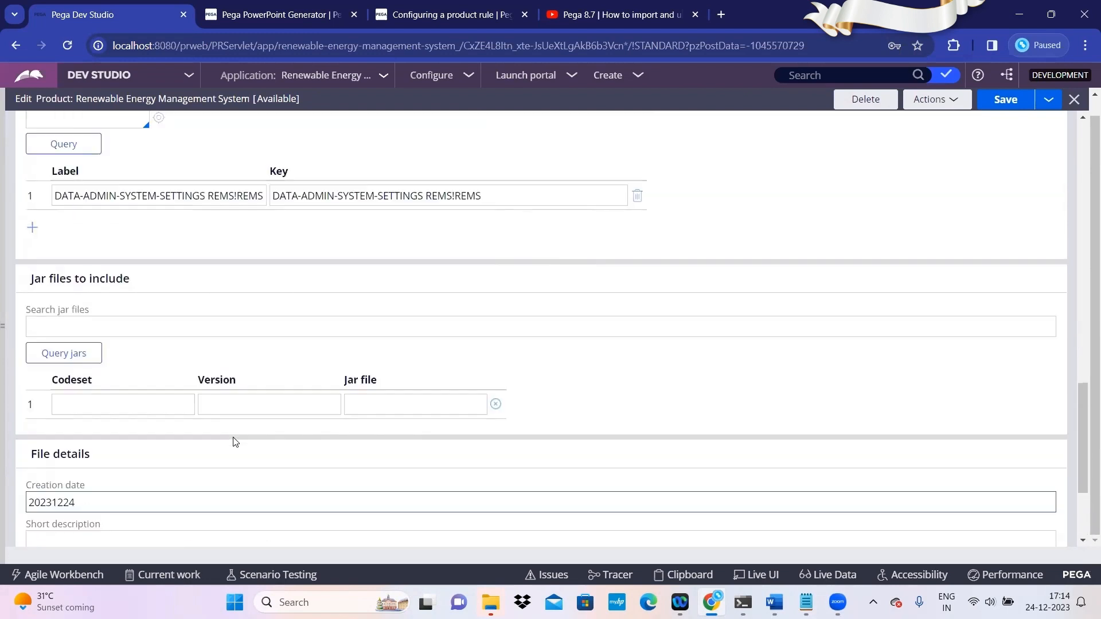
{"action": "scroll", "coordinate": [196, 344], "scroll_direction": "up", "scroll_amount": 1}
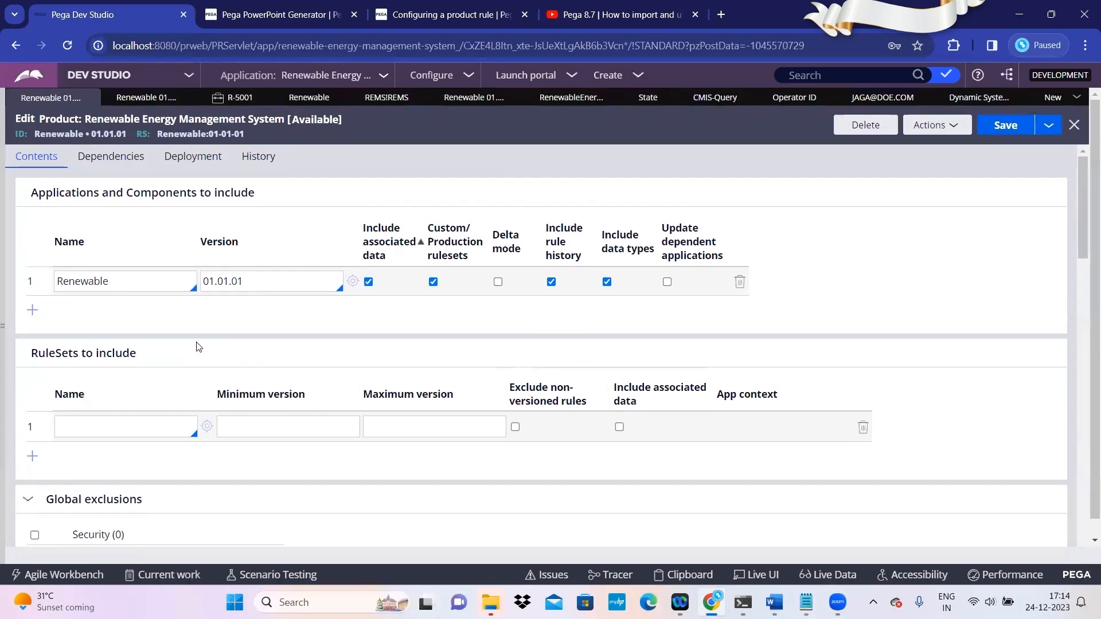
{"action": "left_click", "coordinate": [144, 99]}
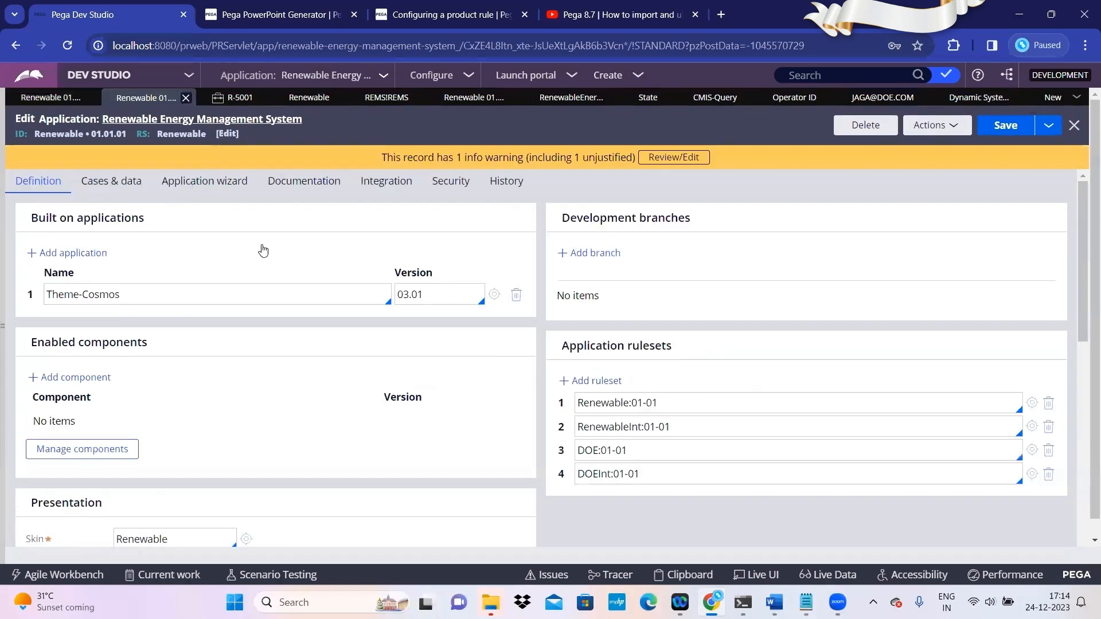
{"action": "left_click", "coordinate": [1033, 403]}
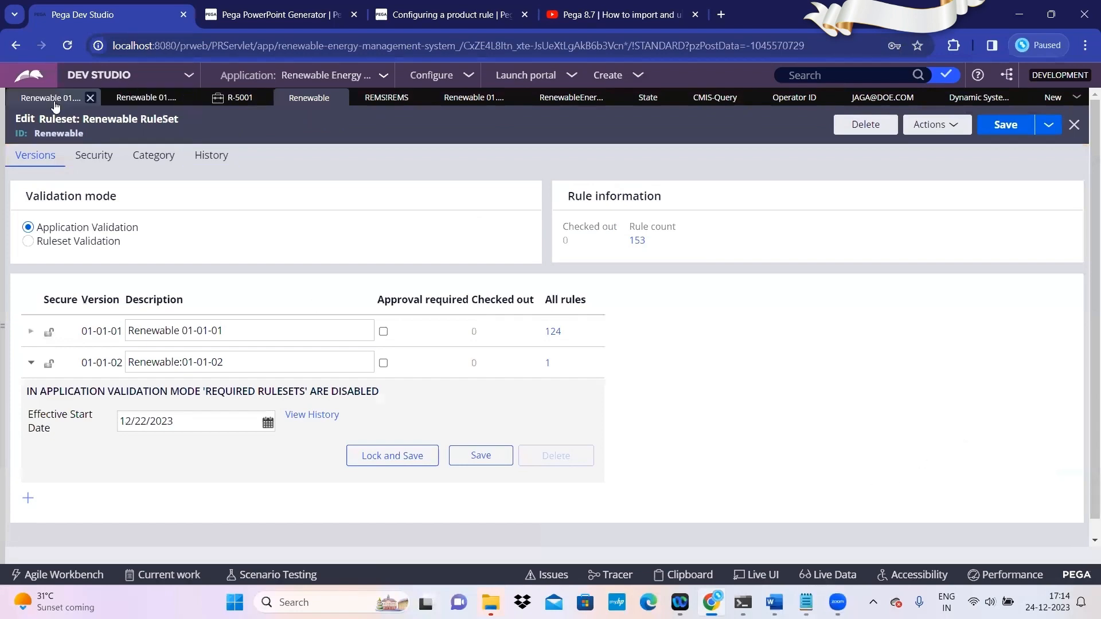
- Preview the Renewable Energy Management System product file, expand the DMOrg ruleset's versions, and close the preview
{"action": "left_click", "coordinate": [54, 104]}
{"action": "scroll", "coordinate": [243, 494], "scroll_direction": "down", "scroll_amount": 15}
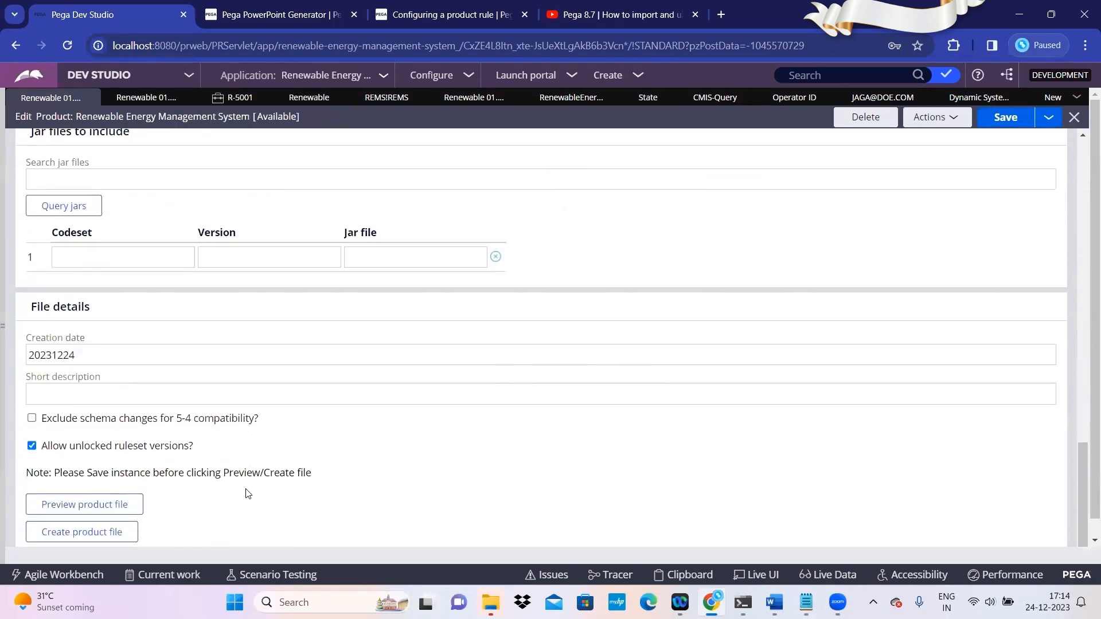
{"action": "scroll", "coordinate": [248, 492], "scroll_direction": "down", "scroll_amount": 1}
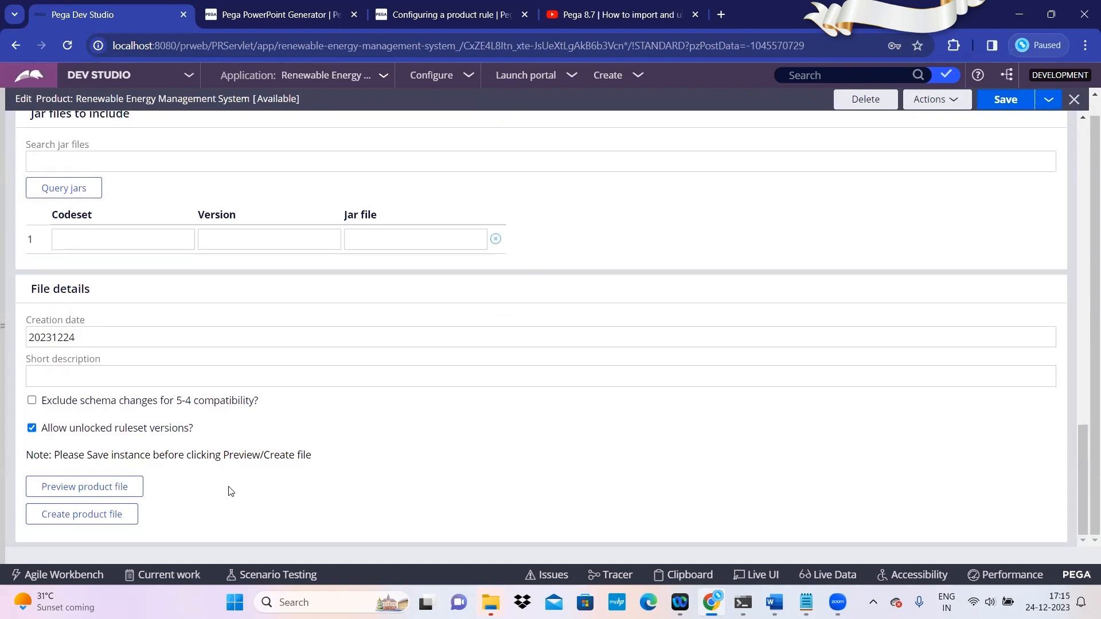
{"action": "left_click", "coordinate": [105, 487]}
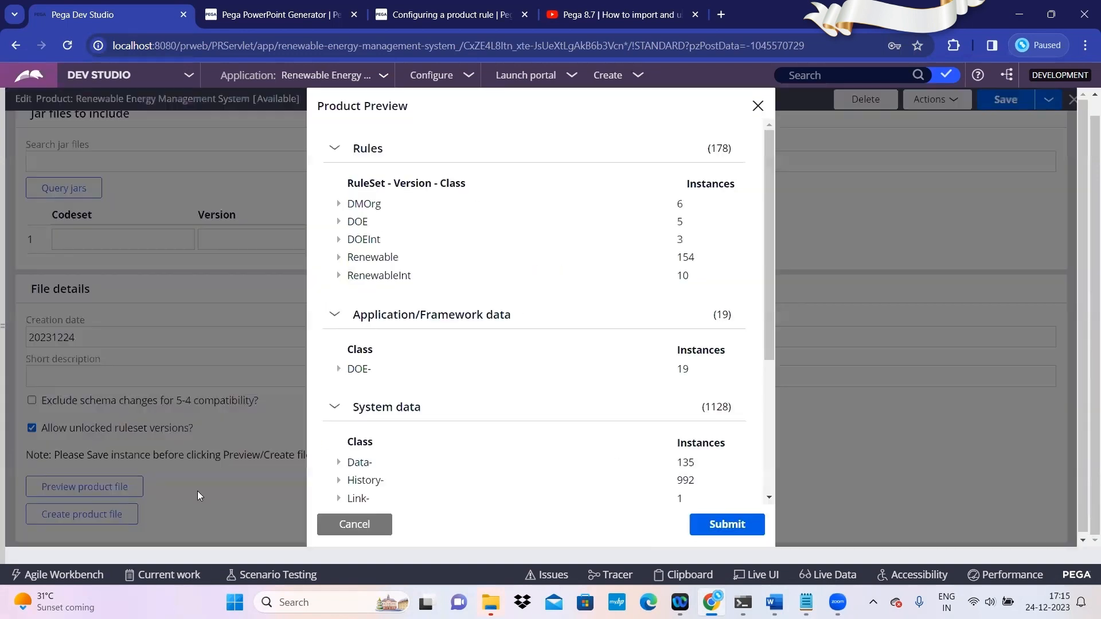
{"action": "left_click", "coordinate": [338, 205]}
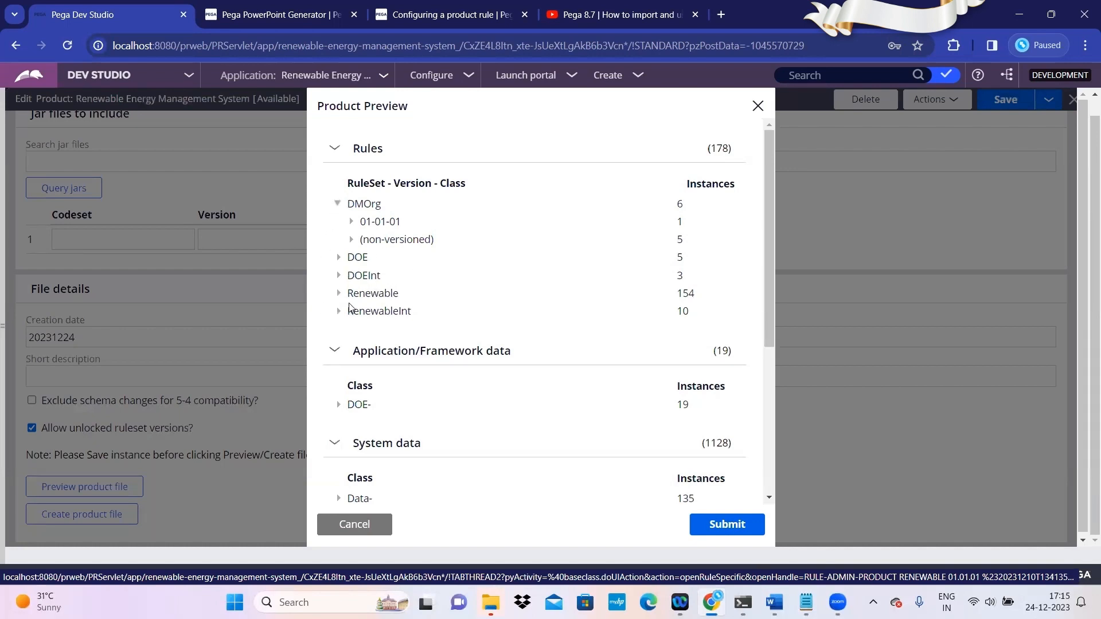
{"action": "left_click", "coordinate": [353, 525]}
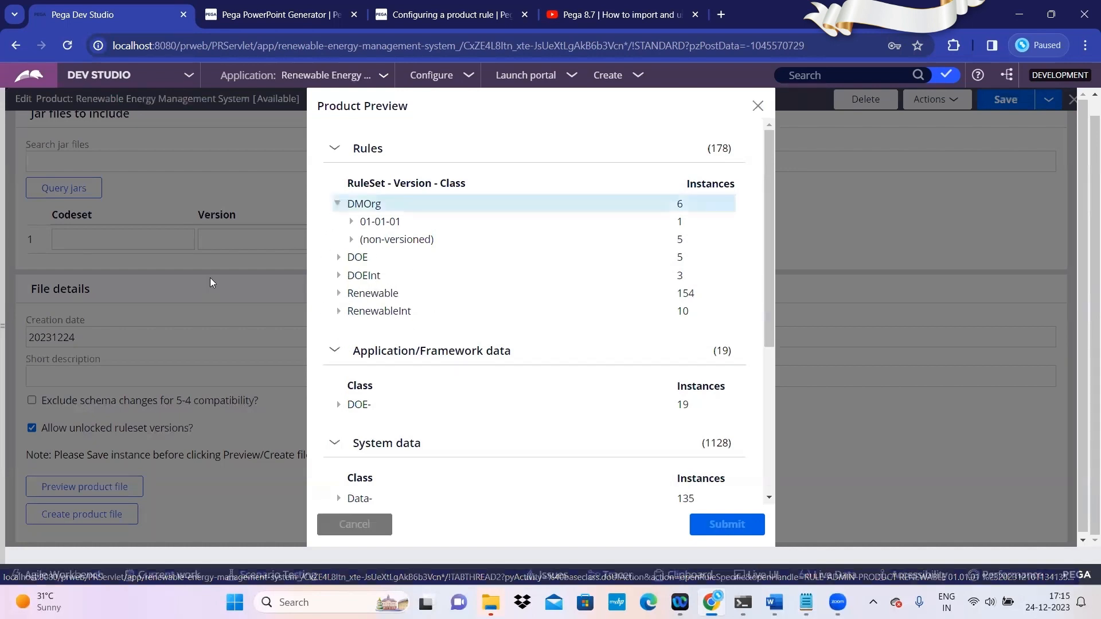
- Check the application definition's rulesets and return to the product rule's class and individual instances to include
{"action": "scroll", "coordinate": [219, 281], "scroll_direction": "up", "scroll_amount": 5}
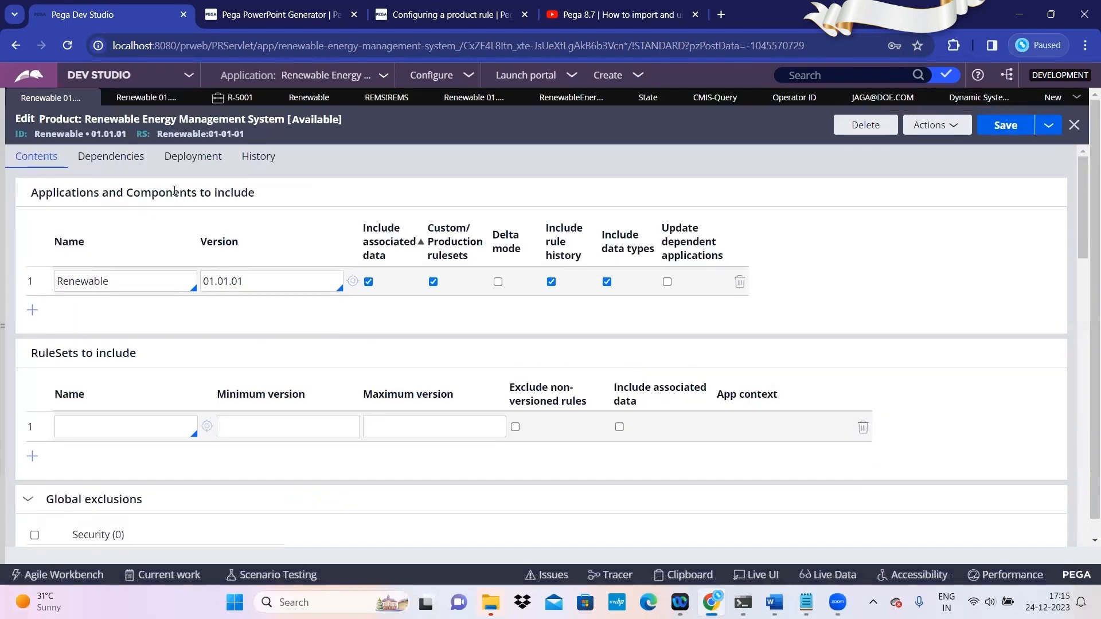
{"action": "left_click", "coordinate": [147, 99]}
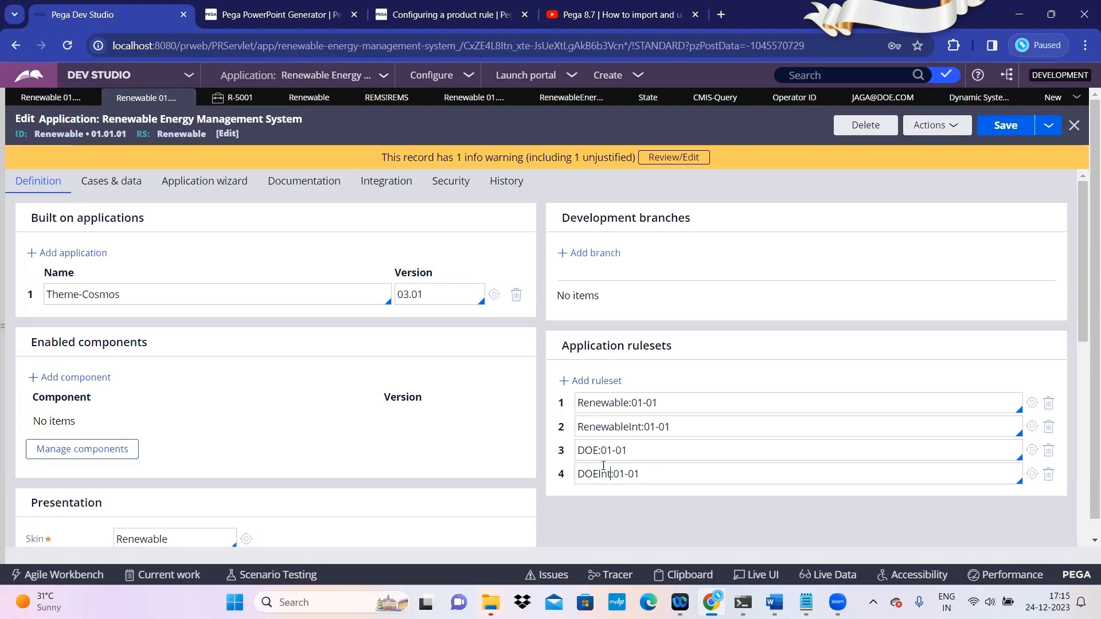
{"action": "left_click", "coordinate": [57, 98]}
{"action": "scroll", "coordinate": [244, 462], "scroll_direction": "down", "scroll_amount": 10}
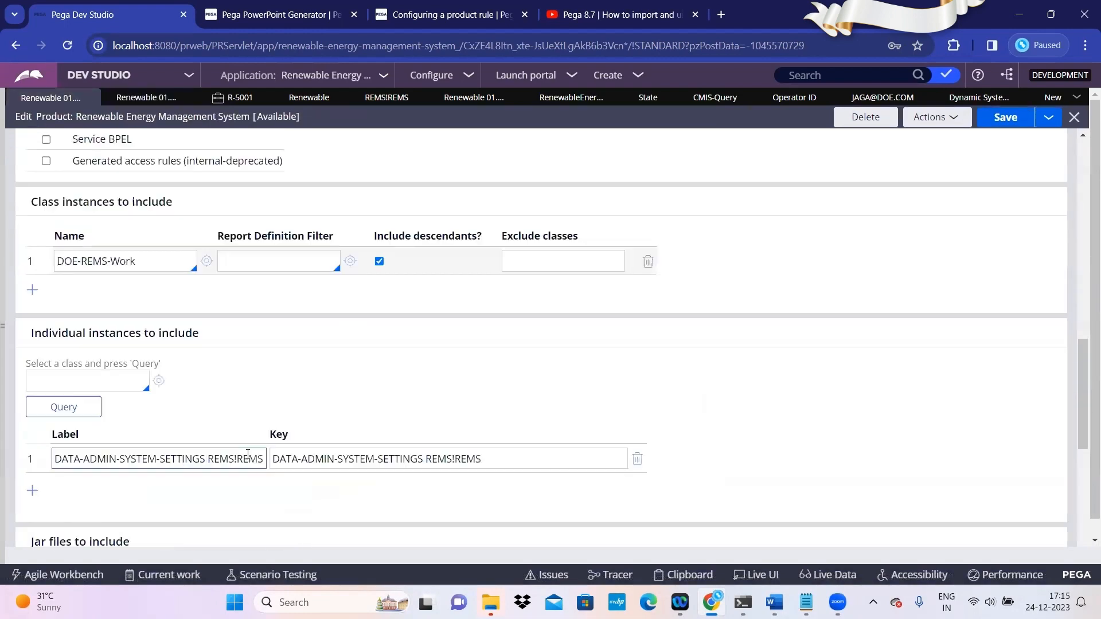
- Preview the product file, expand DOE-, DOE-Data- and DOE-REMS- under Application/Framework data, and close the preview
{"action": "left_click", "coordinate": [128, 508]}
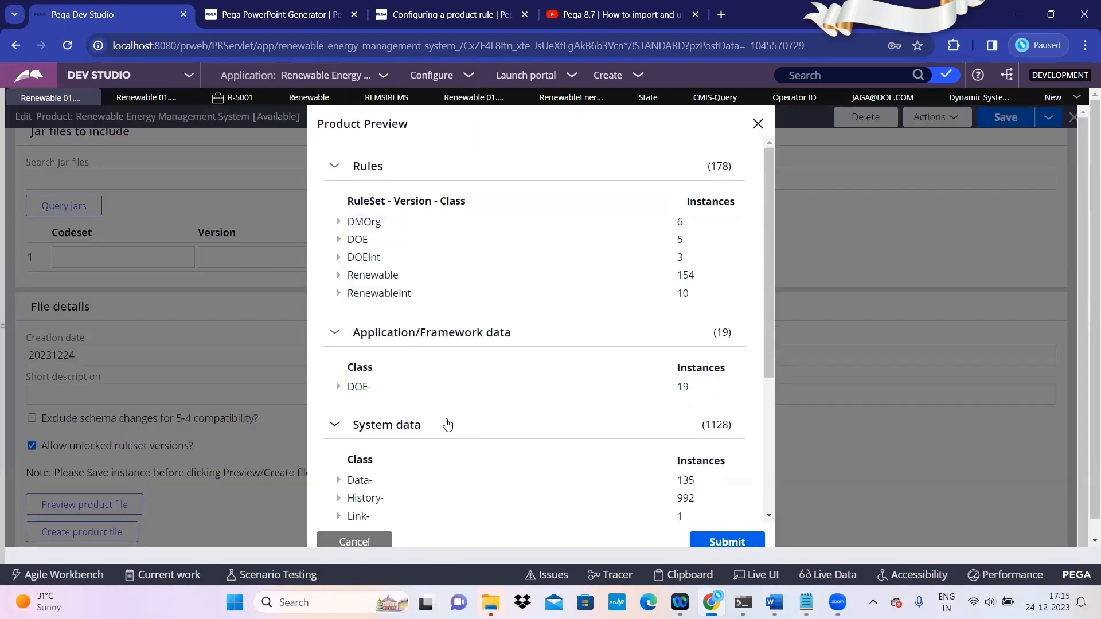
{"action": "scroll", "coordinate": [447, 424], "scroll_direction": "down", "scroll_amount": 3}
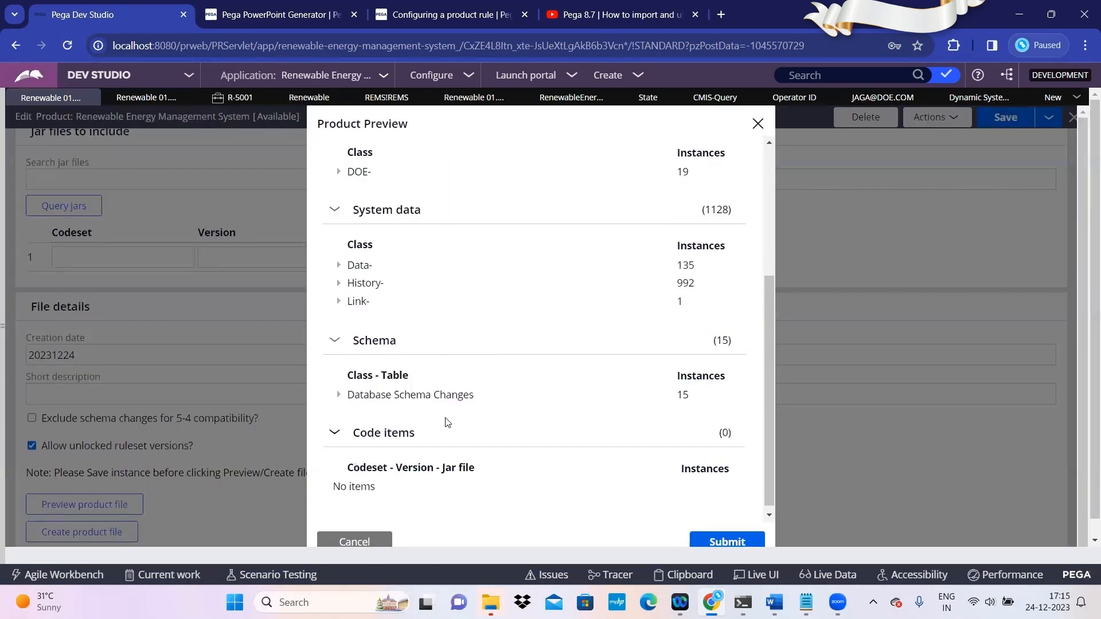
{"action": "scroll", "coordinate": [448, 423], "scroll_direction": "up", "scroll_amount": 2}
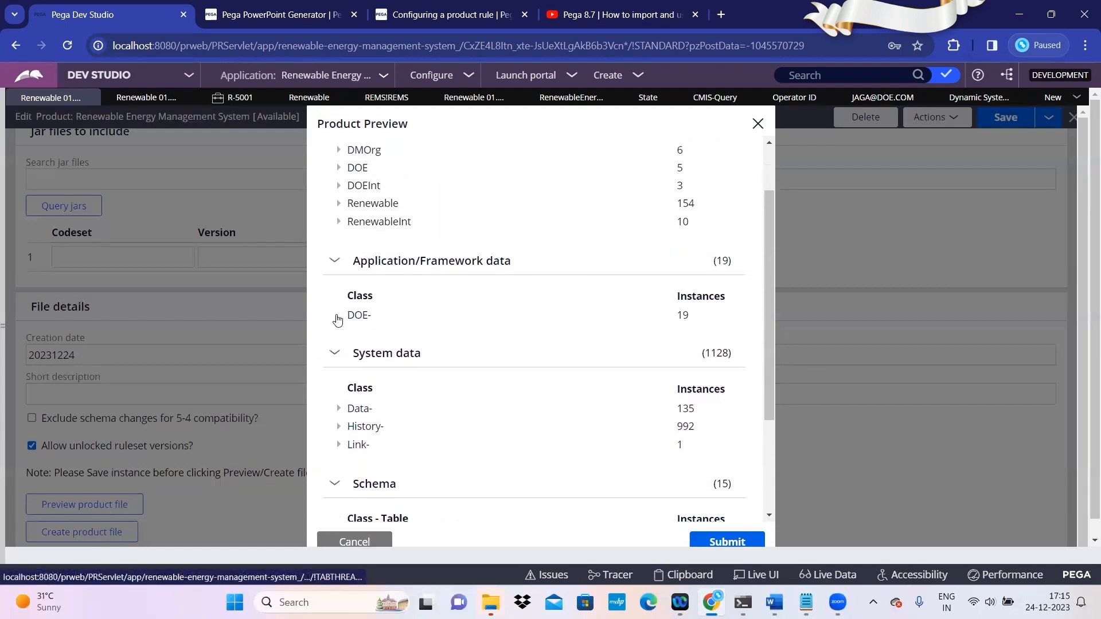
{"action": "left_click", "coordinate": [337, 316]}
{"action": "left_click", "coordinate": [351, 332]}
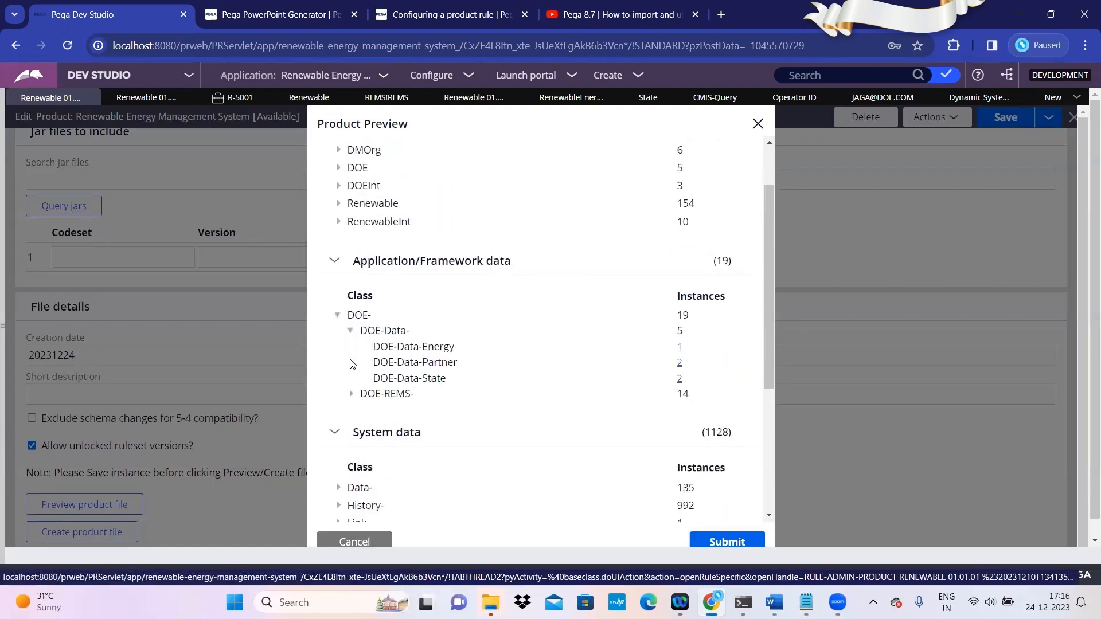
{"action": "left_click", "coordinate": [351, 395]}
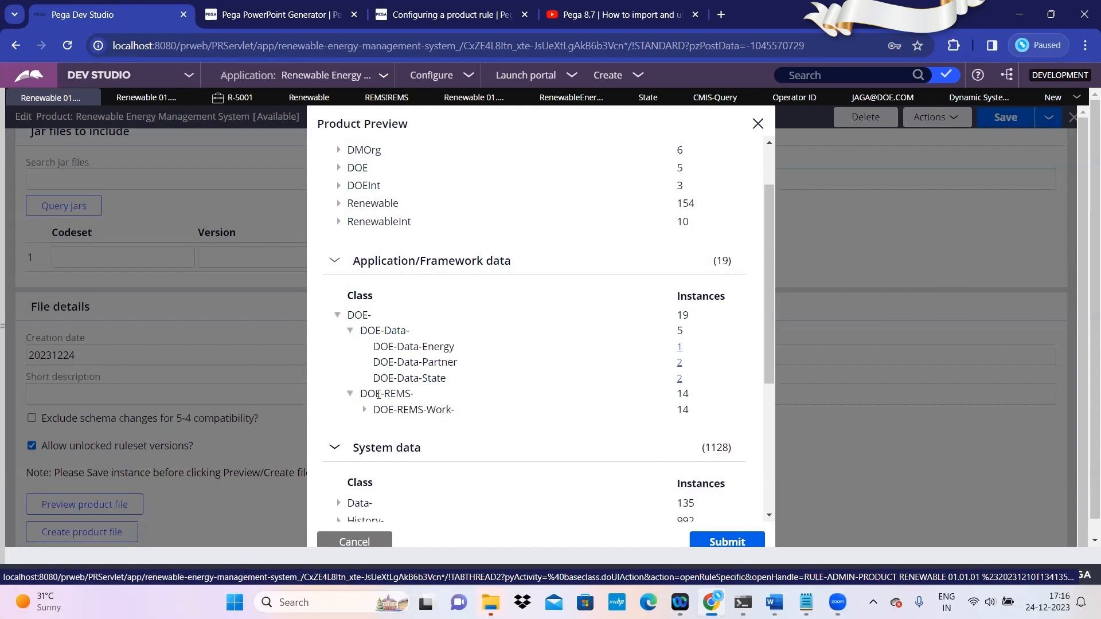
{"action": "left_click_drag", "start_coordinate": [462, 351], "coordinate": [372, 347]}
{"action": "left_click_drag", "start_coordinate": [460, 366], "coordinate": [425, 388]}
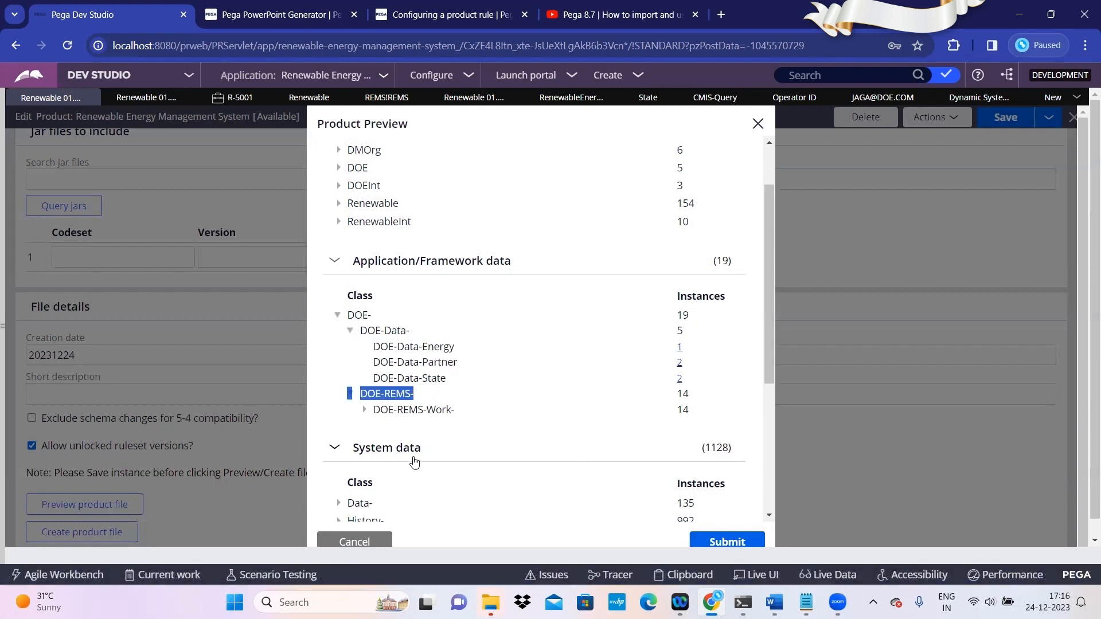
{"action": "scroll", "coordinate": [413, 457], "scroll_direction": "down", "scroll_amount": 4}
{"action": "scroll", "coordinate": [432, 501], "scroll_direction": "up", "scroll_amount": 4}
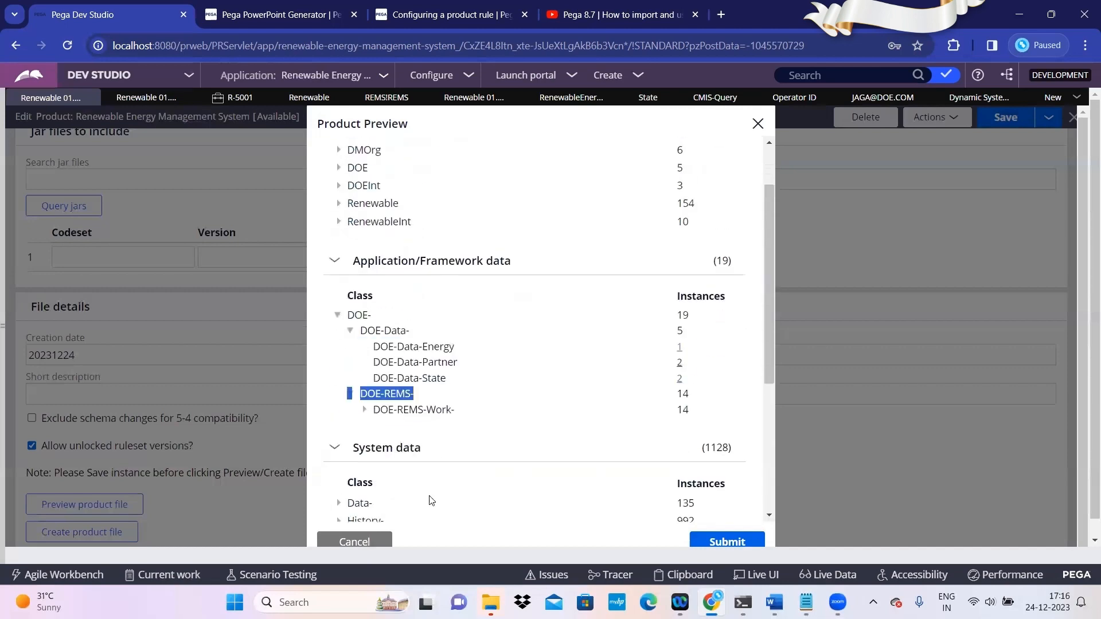
{"action": "left_click", "coordinate": [378, 536]}
- Turn off Include associated data for the Renewable 01.01.01 application and save the product rule
{"action": "scroll", "coordinate": [264, 378], "scroll_direction": "up", "scroll_amount": 5}
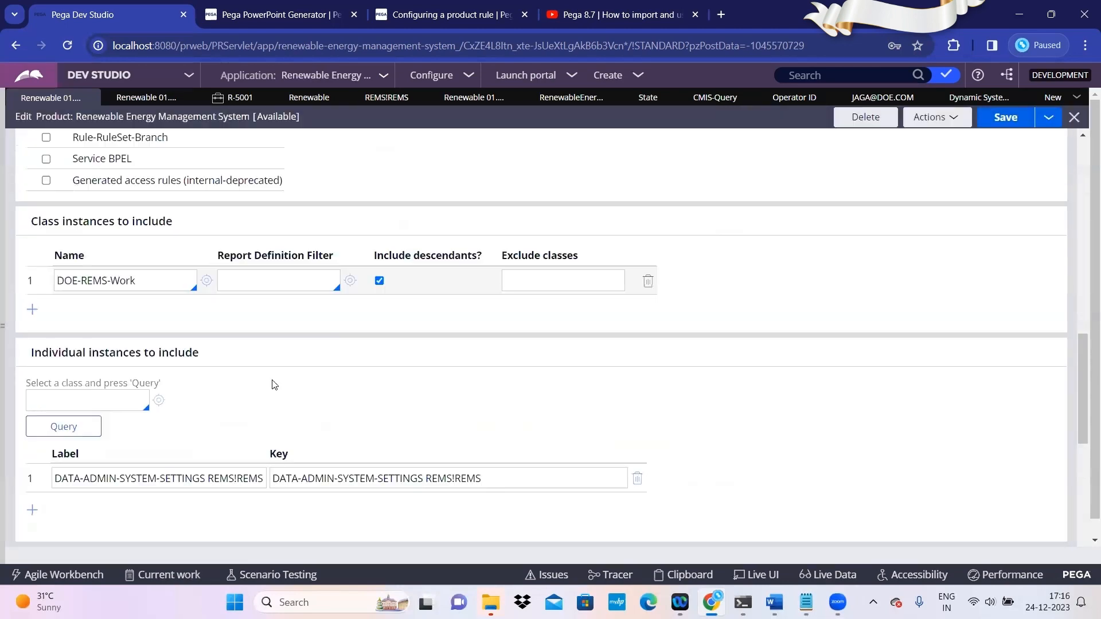
{"action": "scroll", "coordinate": [273, 385], "scroll_direction": "up", "scroll_amount": 15}
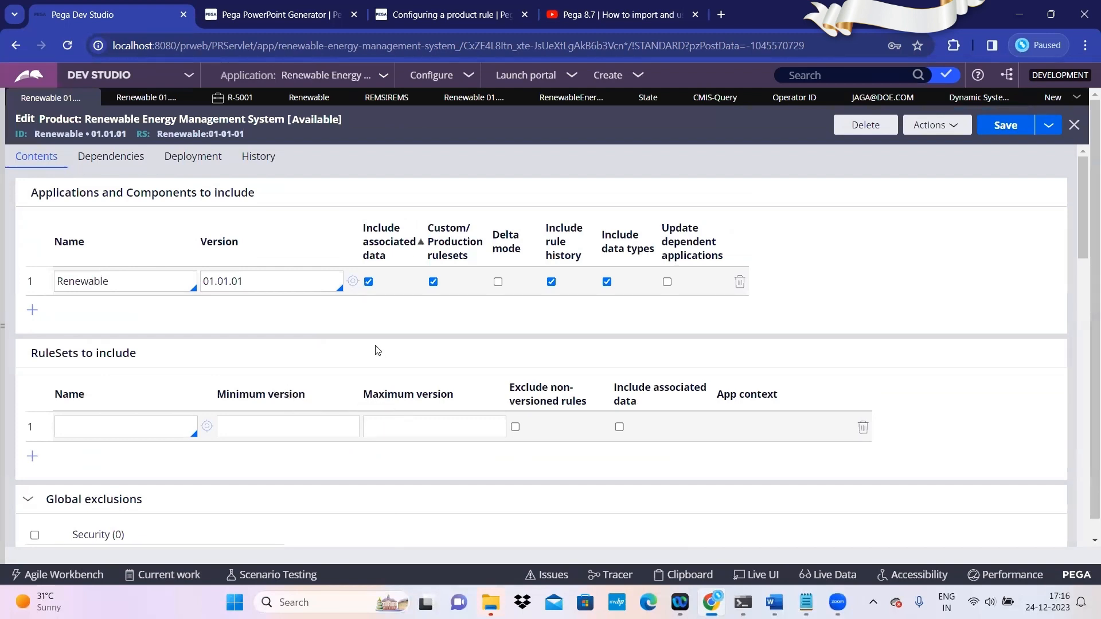
{"action": "left_click", "coordinate": [369, 284]}
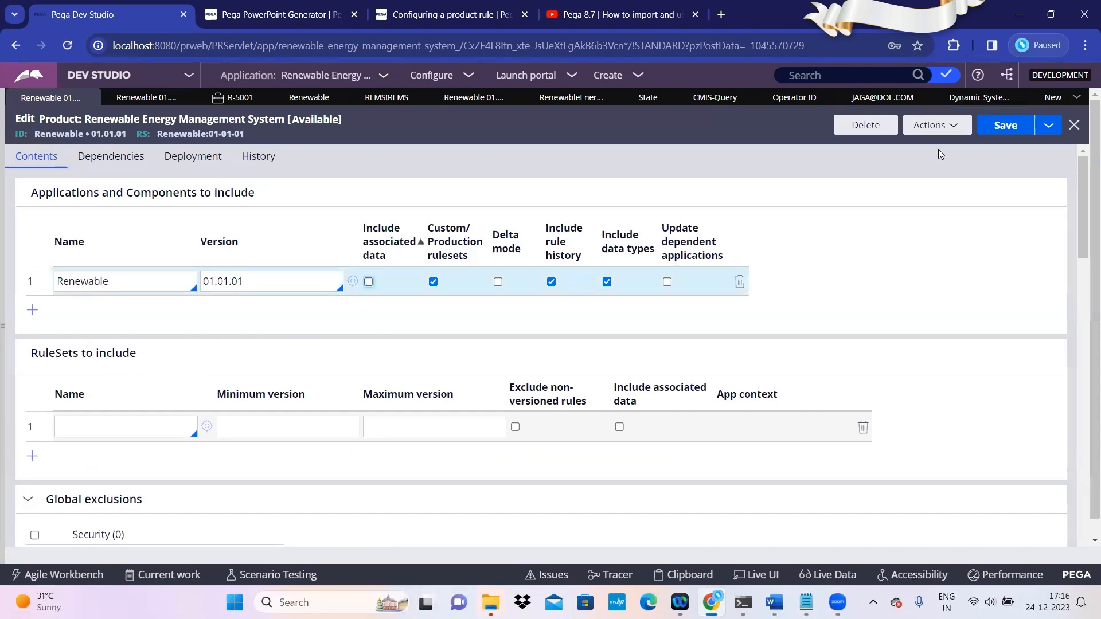
{"action": "left_click", "coordinate": [1005, 125]}
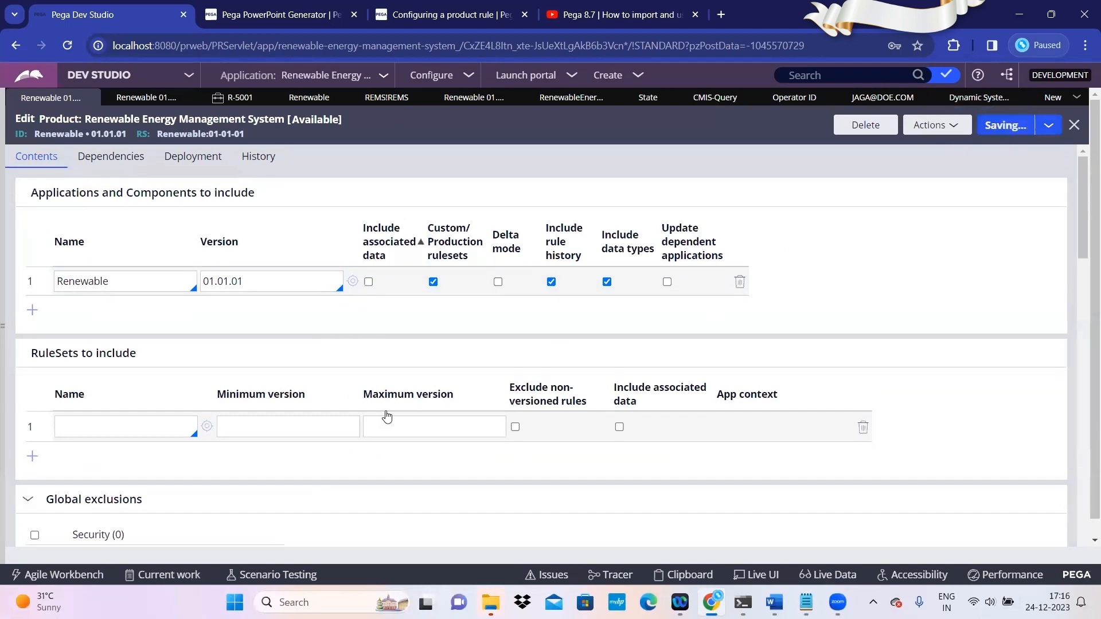
- Preview the product file without associated data, expand the DOE- and DOE-Data- classes, and close the preview
{"action": "scroll", "coordinate": [390, 418], "scroll_direction": "down", "scroll_amount": 1}
{"action": "scroll", "coordinate": [390, 418], "scroll_direction": "down", "scroll_amount": 15}
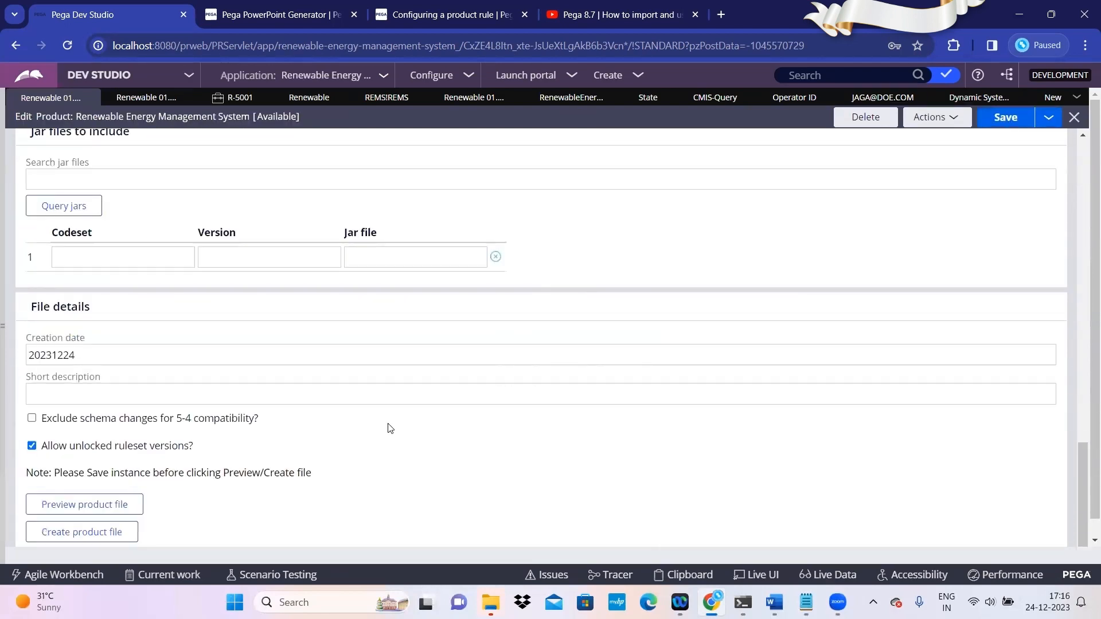
{"action": "left_click", "coordinate": [123, 504]}
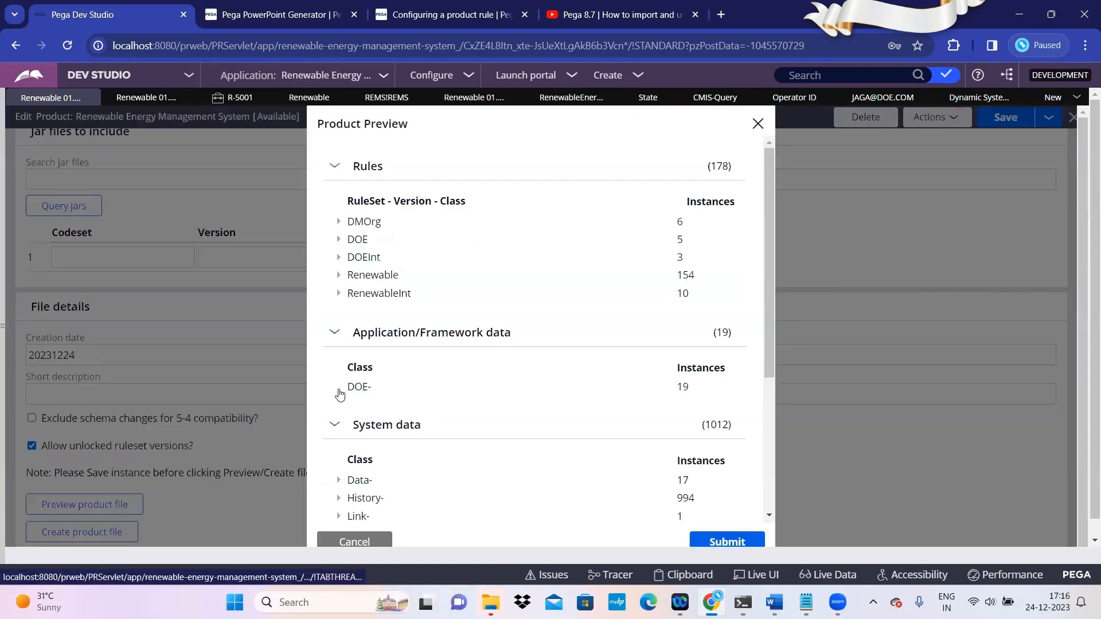
{"action": "left_click", "coordinate": [337, 387]}
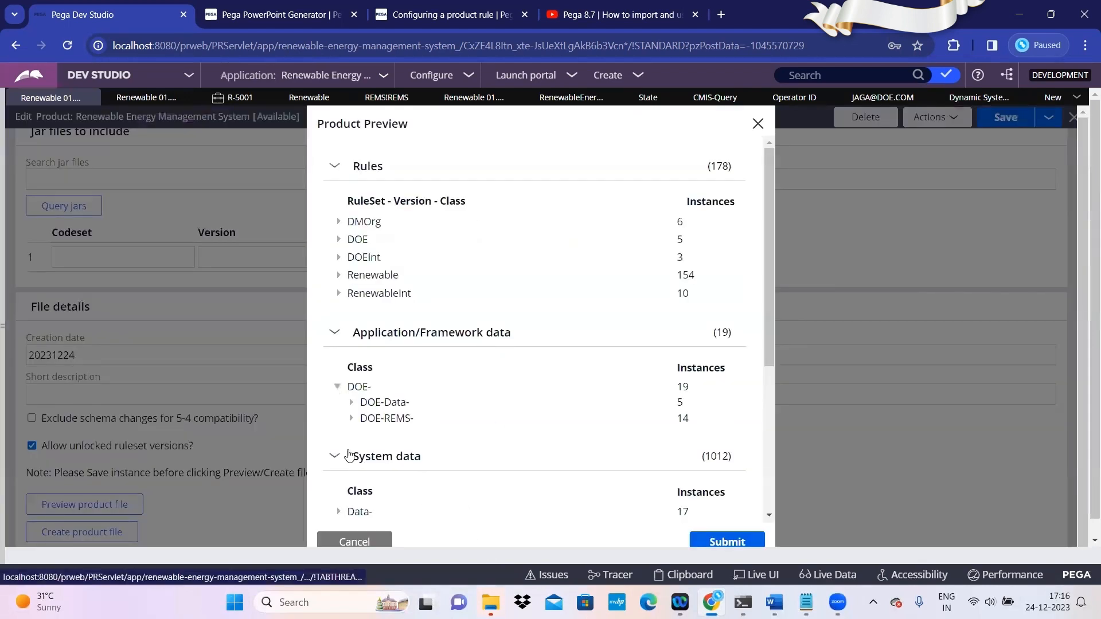
{"action": "left_click", "coordinate": [351, 402]}
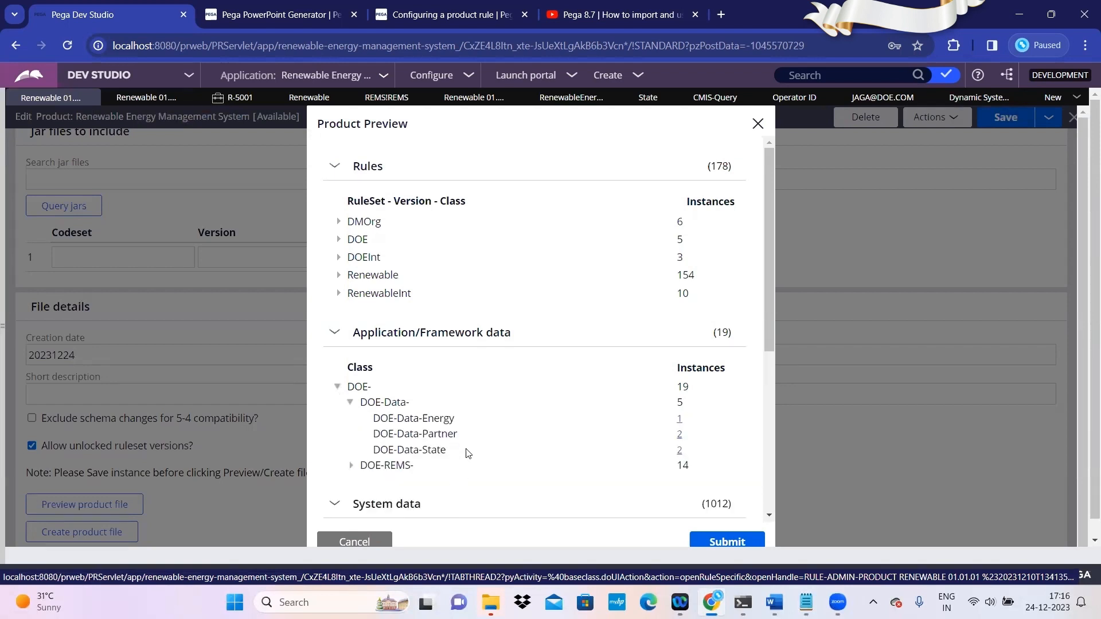
{"action": "scroll", "coordinate": [451, 462], "scroll_direction": "down", "scroll_amount": 4}
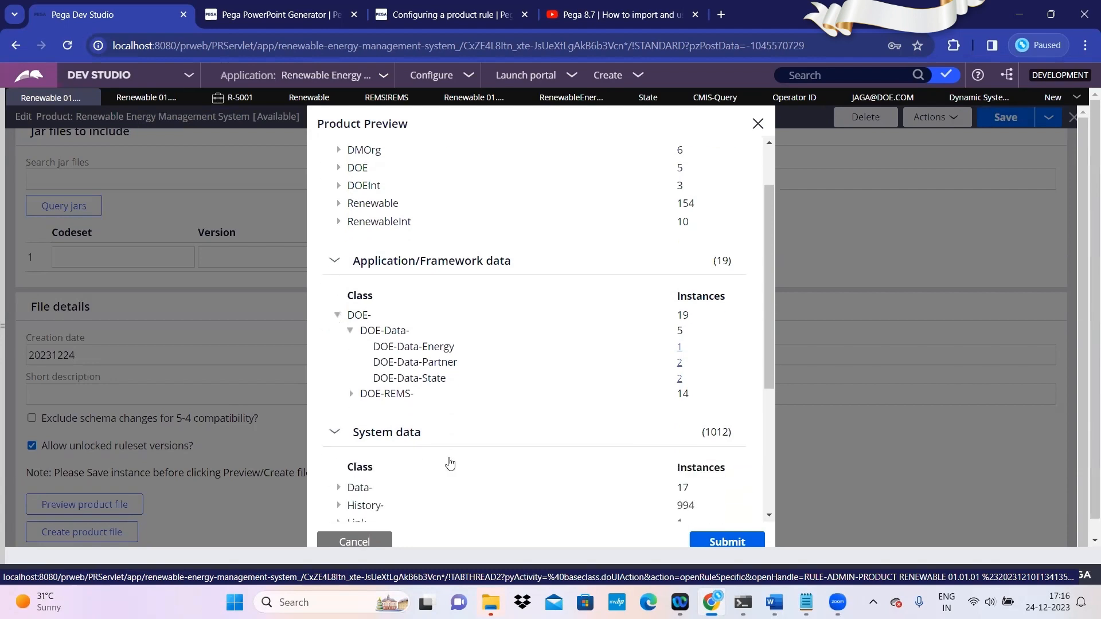
{"action": "left_click", "coordinate": [372, 542]}
- Turn Include associated data back on and Include data types off for the Renewable application, and save the product rule
{"action": "scroll", "coordinate": [349, 365], "scroll_direction": "up", "scroll_amount": 15}
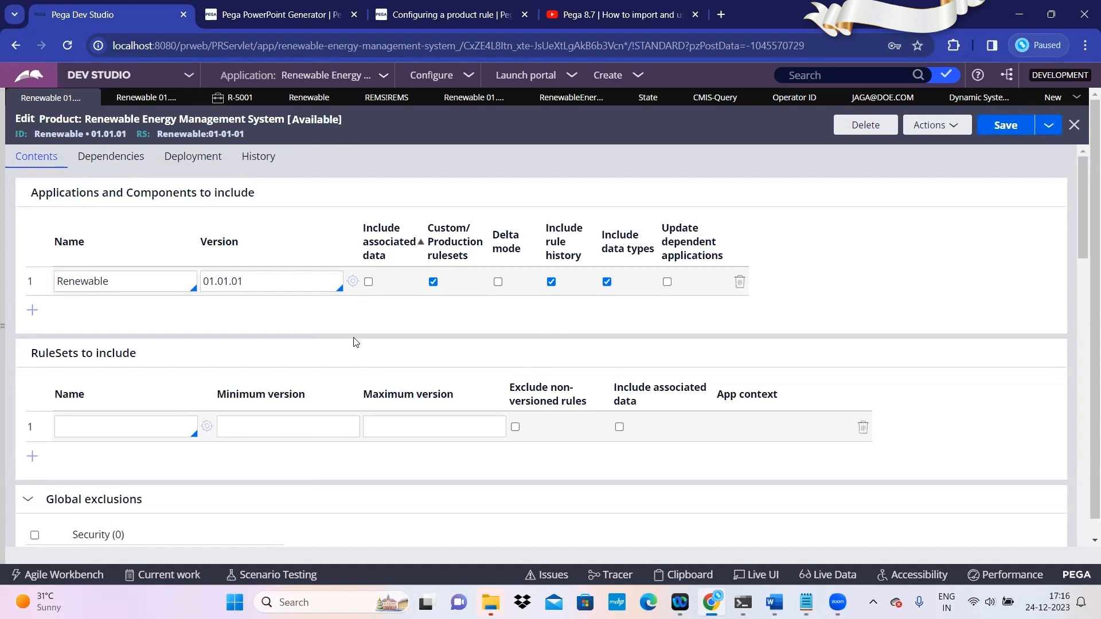
{"action": "left_click", "coordinate": [369, 282]}
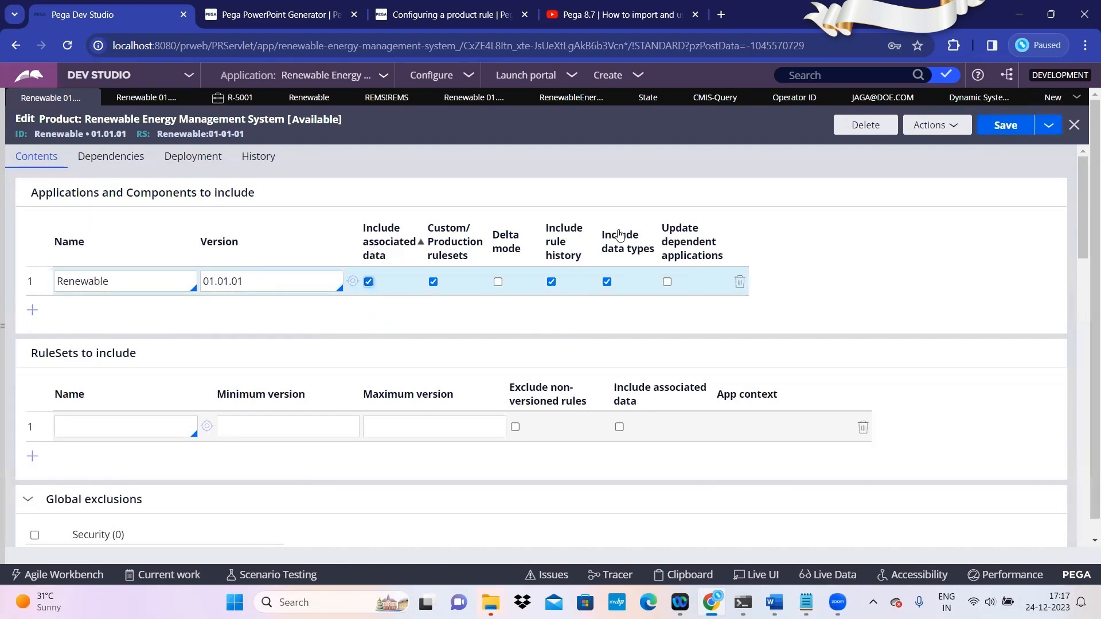
{"action": "left_click", "coordinate": [608, 282]}
{"action": "left_click", "coordinate": [1005, 125]}
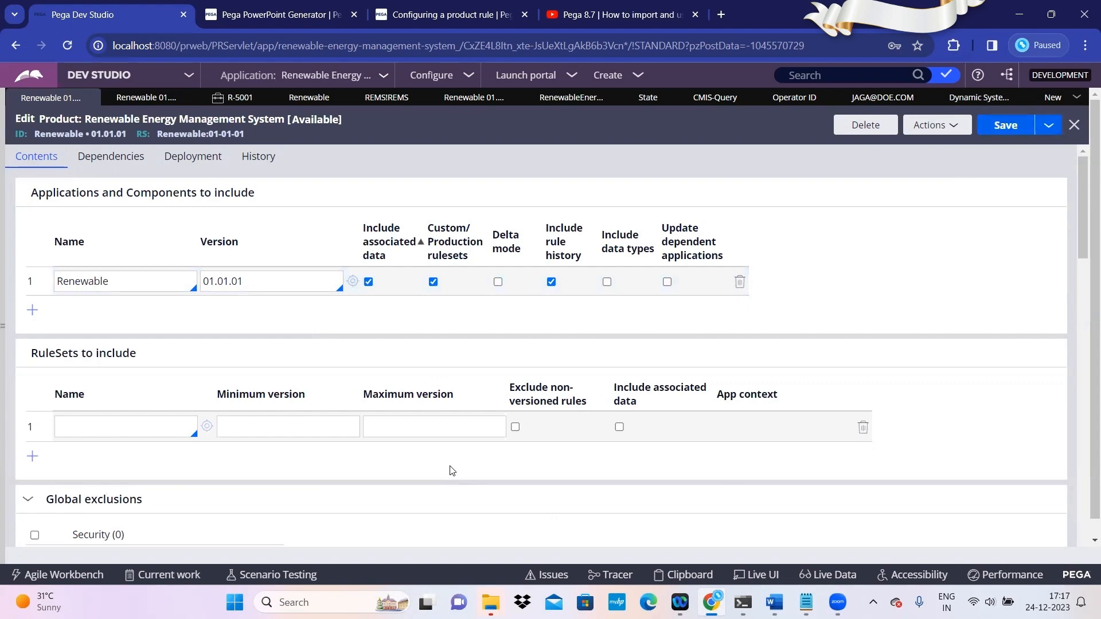
- Preview the product file without data types and inspect the Renewable ruleset versions and the DOE-REMS-Work- classes
{"action": "scroll", "coordinate": [457, 470], "scroll_direction": "down", "scroll_amount": 15}
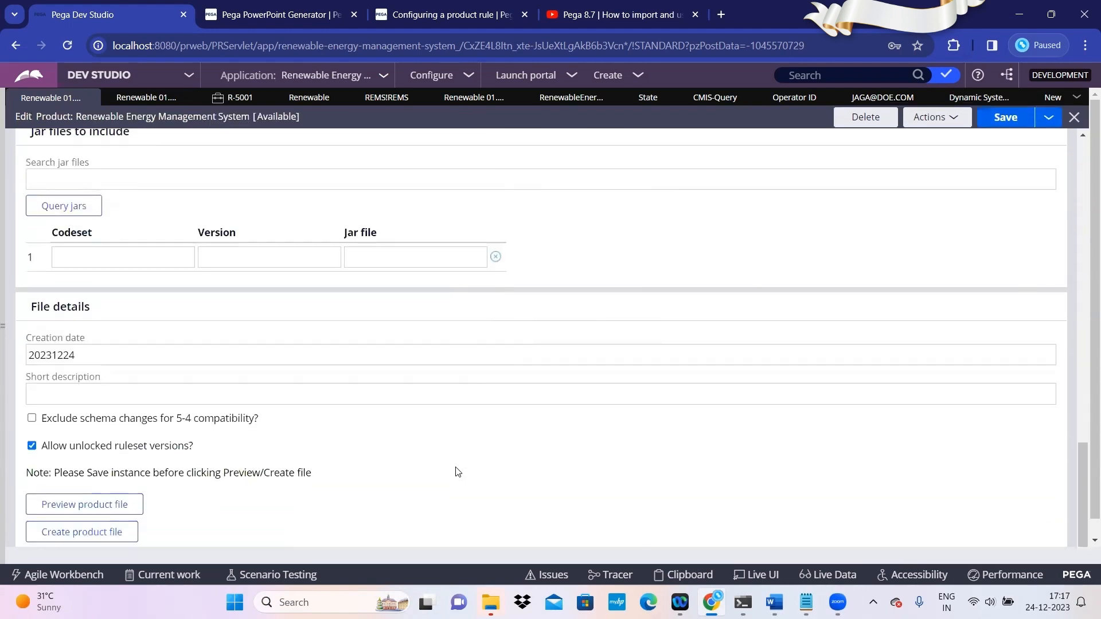
{"action": "scroll", "coordinate": [457, 472], "scroll_direction": "up", "scroll_amount": 15}
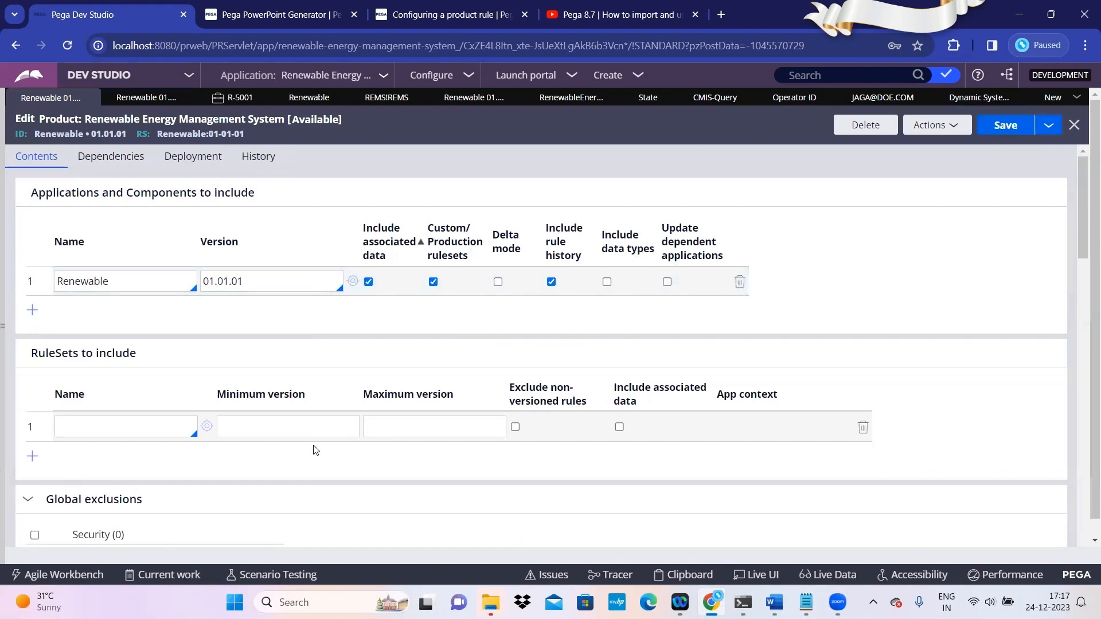
{"action": "scroll", "coordinate": [369, 493], "scroll_direction": "down", "scroll_amount": 10}
{"action": "scroll", "coordinate": [369, 493], "scroll_direction": "down", "scroll_amount": 5}
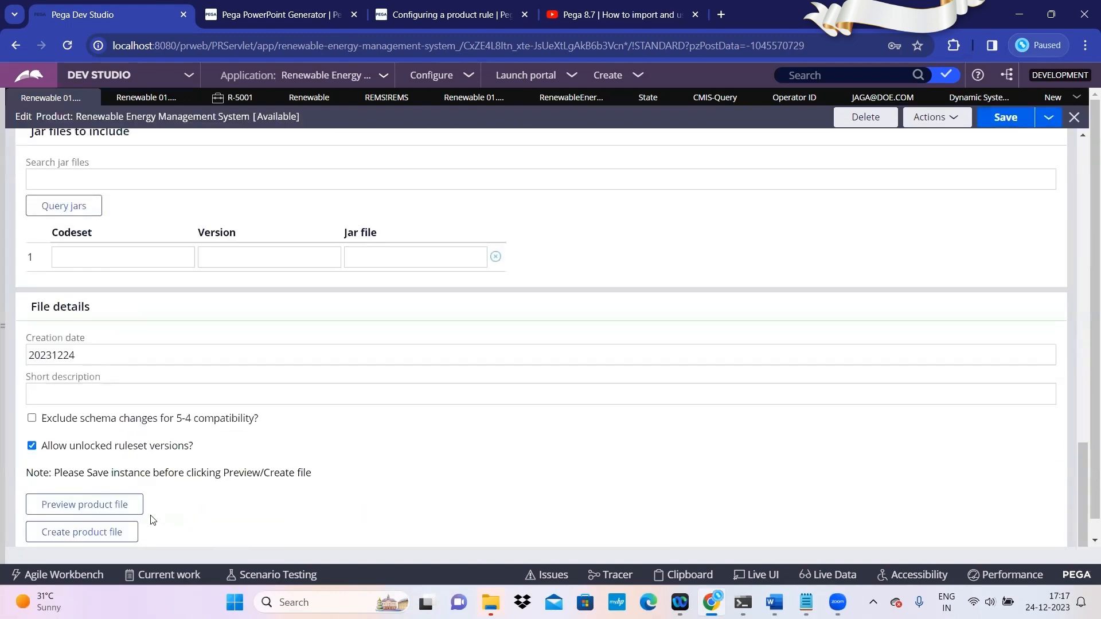
{"action": "left_click", "coordinate": [123, 504]}
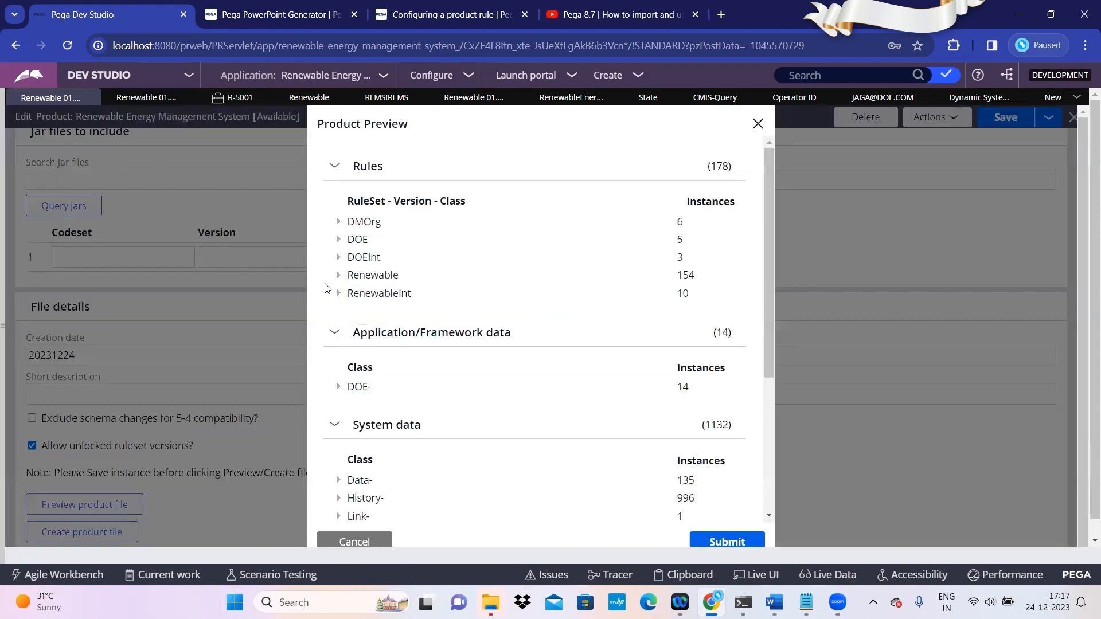
{"action": "left_click", "coordinate": [340, 276]}
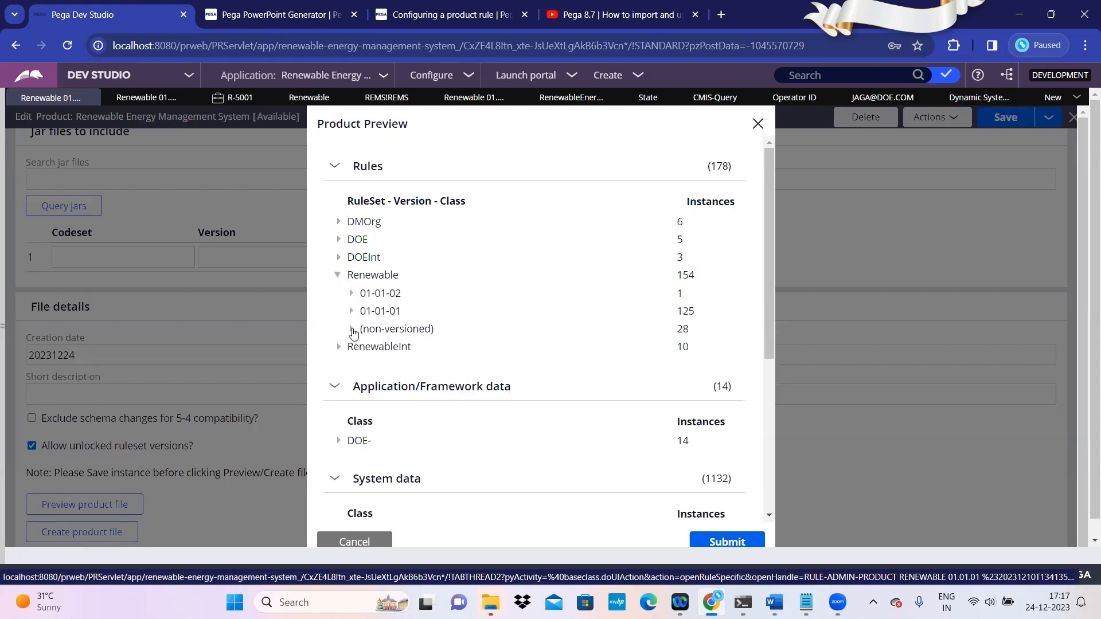
{"action": "left_click", "coordinate": [338, 275]}
{"action": "left_click", "coordinate": [339, 388]}
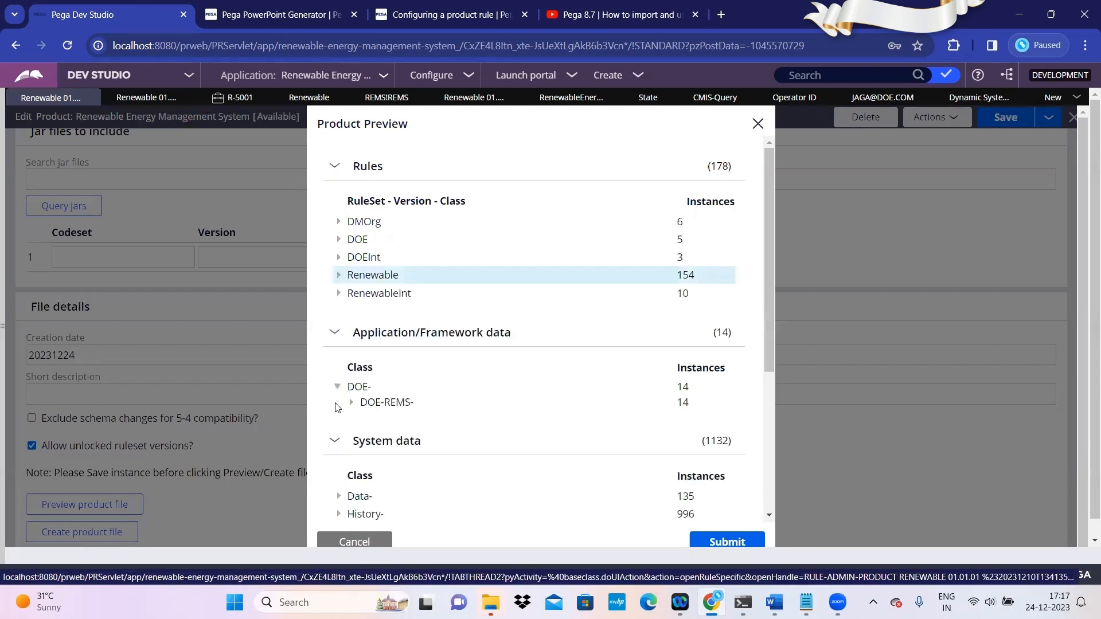
{"action": "left_click", "coordinate": [351, 402]}
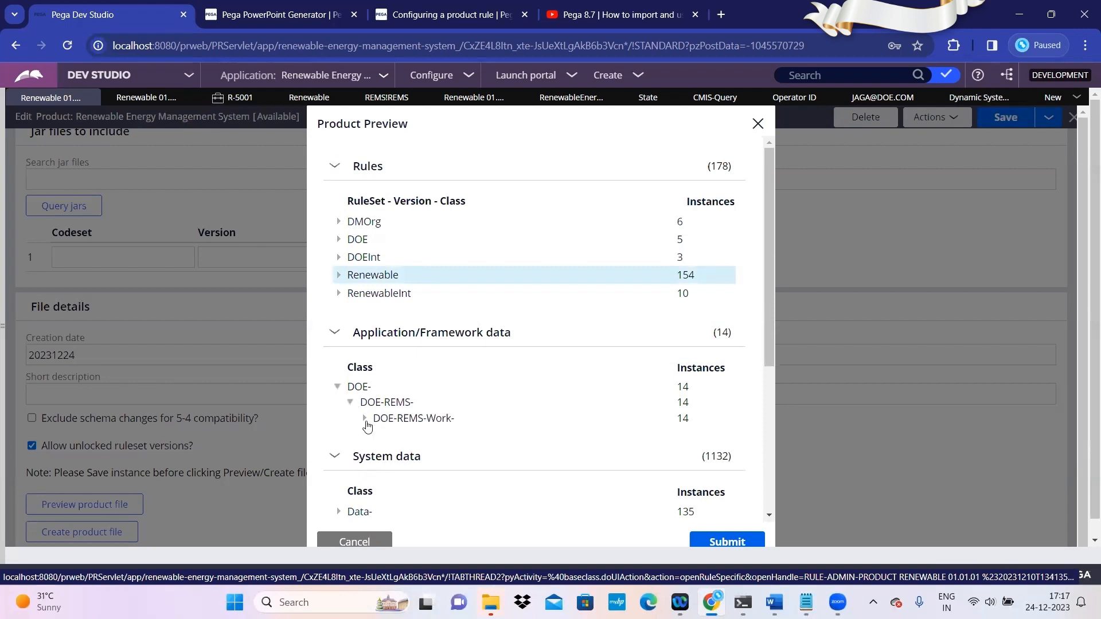
{"action": "left_click", "coordinate": [365, 419]}
{"action": "scroll", "coordinate": [487, 425], "scroll_direction": "down", "scroll_amount": 3}
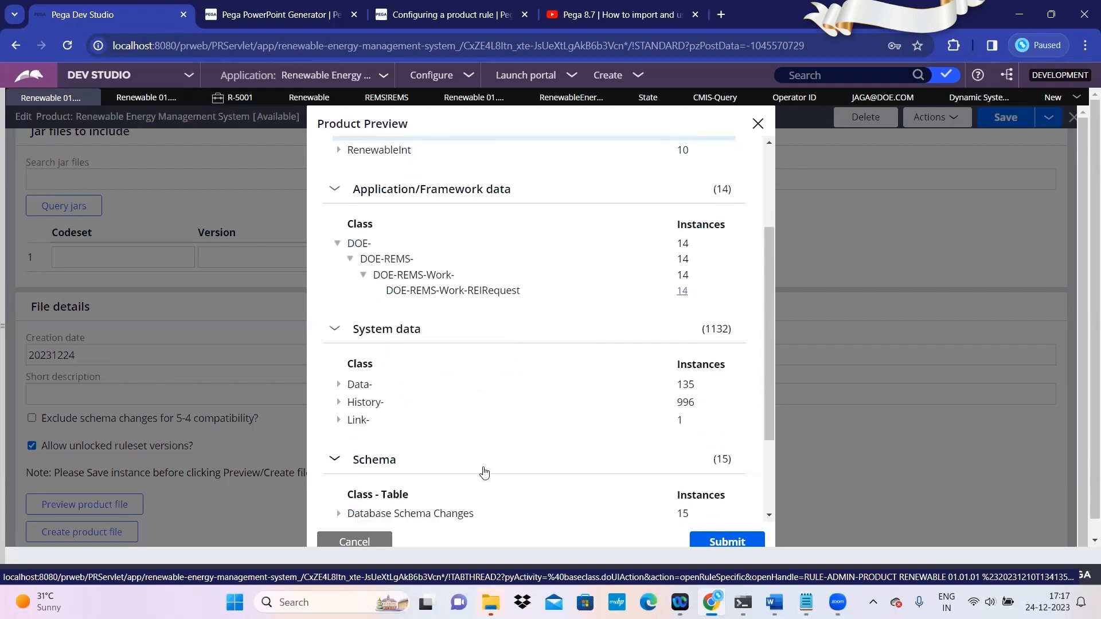
- Expand the Data- classes under System data, review them, collapse them again and close the preview
{"action": "left_click", "coordinate": [340, 385]}
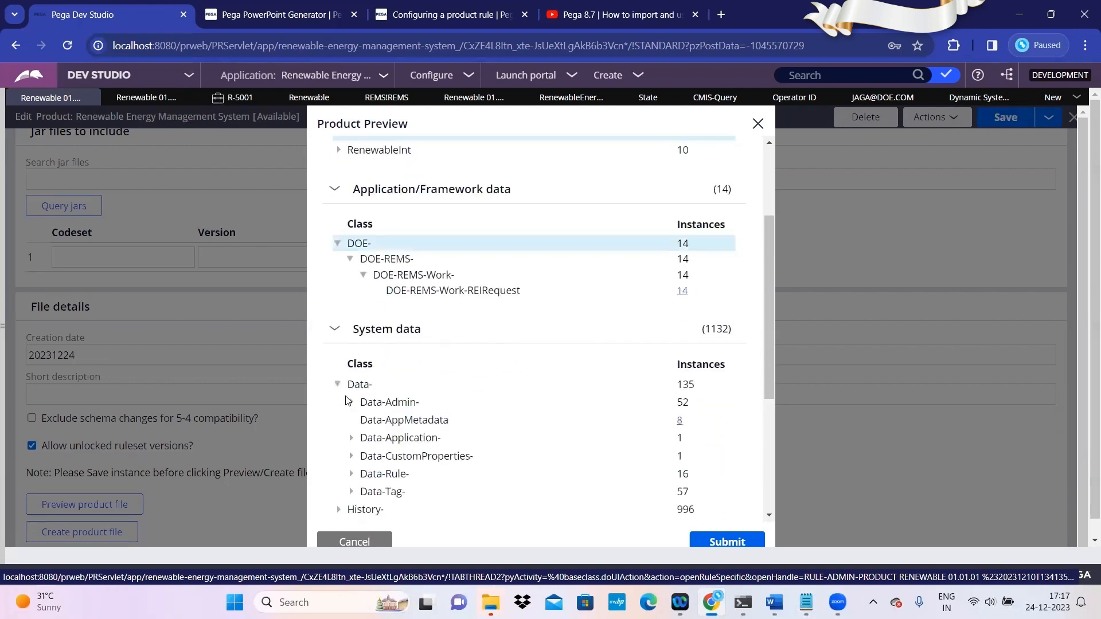
{"action": "scroll", "coordinate": [510, 390], "scroll_direction": "down", "scroll_amount": 3}
{"action": "scroll", "coordinate": [511, 394], "scroll_direction": "up", "scroll_amount": 2}
{"action": "scroll", "coordinate": [512, 394], "scroll_direction": "up", "scroll_amount": 2}
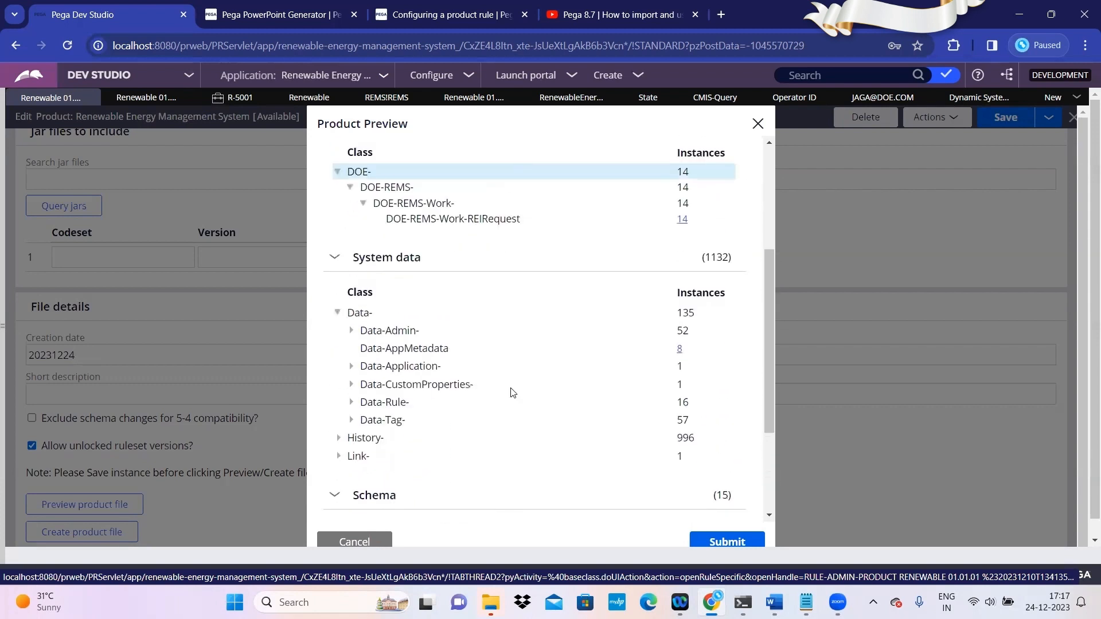
{"action": "left_click", "coordinate": [338, 385]}
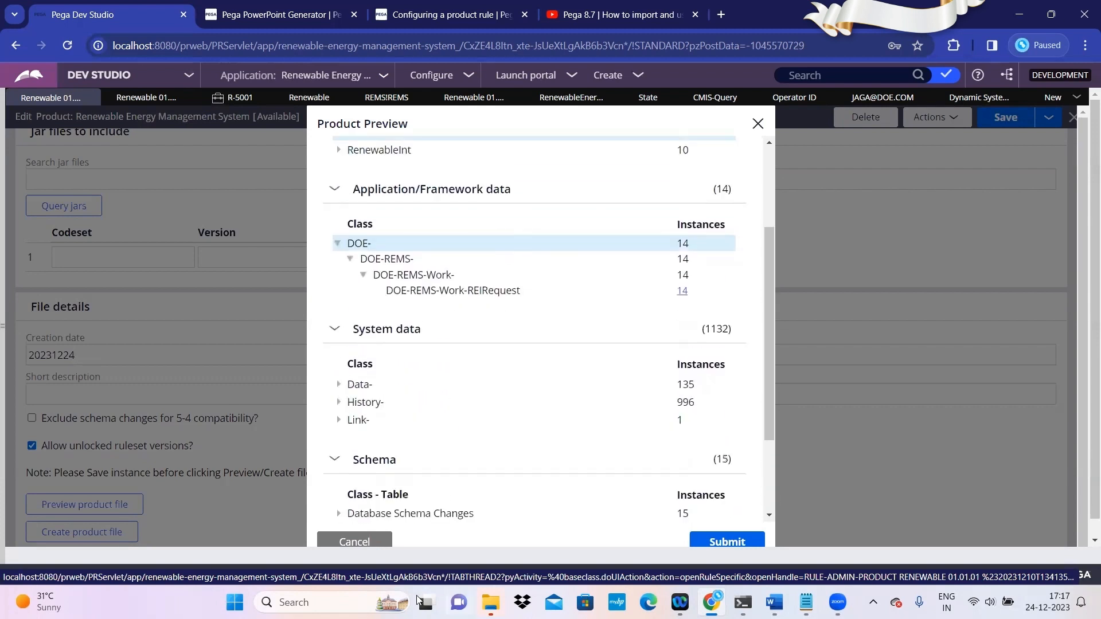
{"action": "left_click", "coordinate": [367, 540]}
- Turn Include data types back on for the Renewable application and save the product rule
{"action": "scroll", "coordinate": [774, 362], "scroll_direction": "up", "scroll_amount": 15}
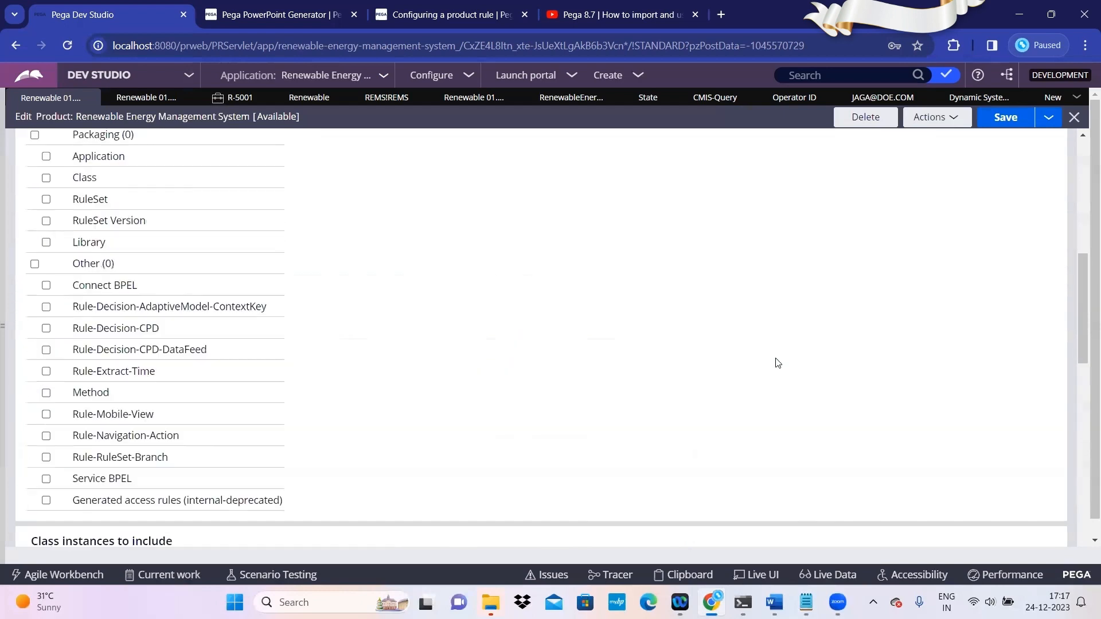
{"action": "left_click", "coordinate": [609, 287]}
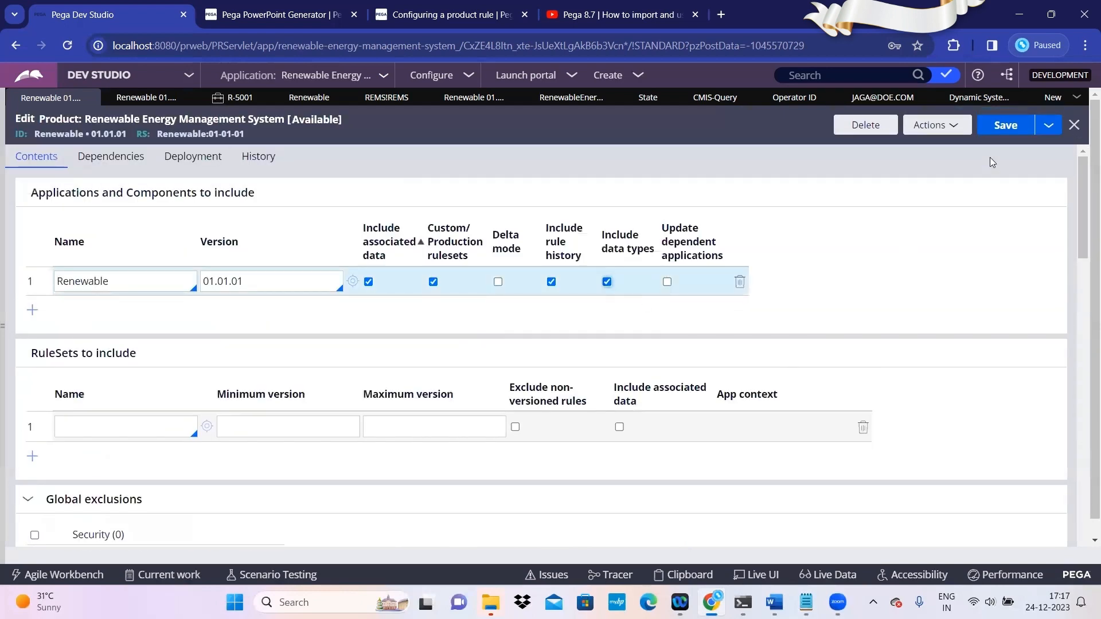
{"action": "left_click", "coordinate": [1006, 126]}
- Preview the product file with data types included, expand DOE- and DOE-Data-, and review the System data and Schema sections
{"action": "scroll", "coordinate": [594, 440], "scroll_direction": "down", "scroll_amount": 3}
{"action": "scroll", "coordinate": [594, 440], "scroll_direction": "down", "scroll_amount": 15}
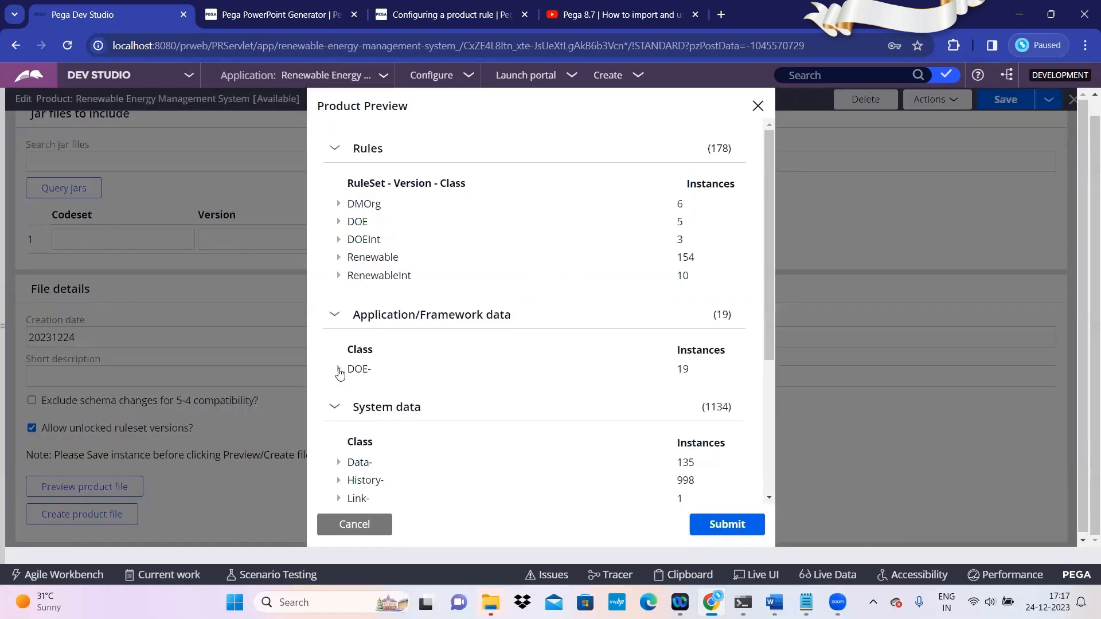
{"action": "left_click", "coordinate": [338, 369]}
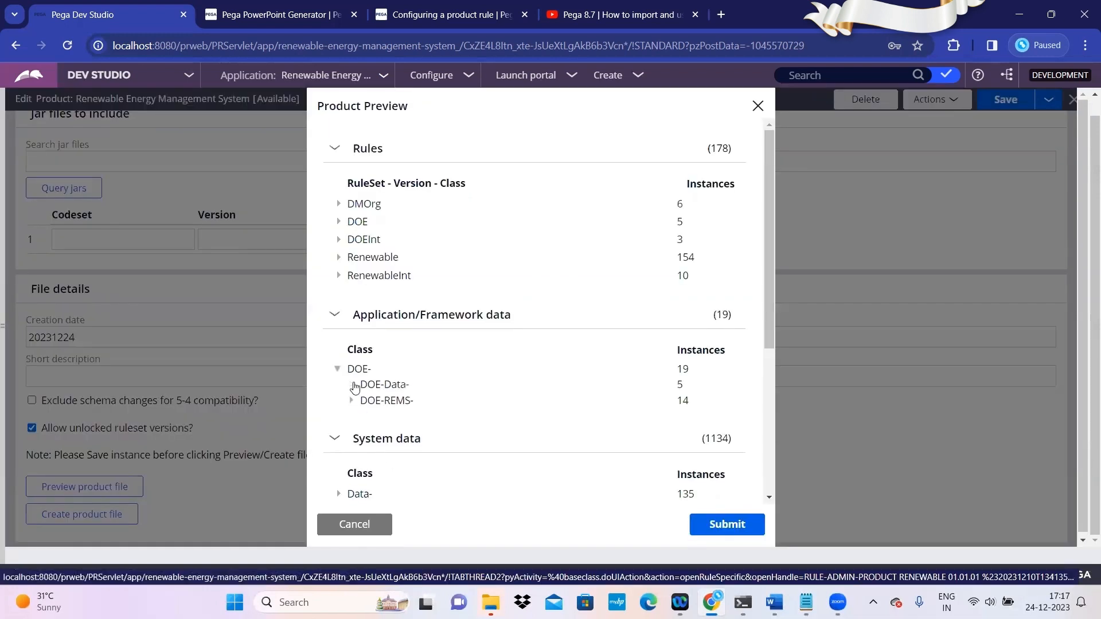
{"action": "left_click", "coordinate": [351, 384]}
{"action": "scroll", "coordinate": [474, 352], "scroll_direction": "down", "scroll_amount": 4}
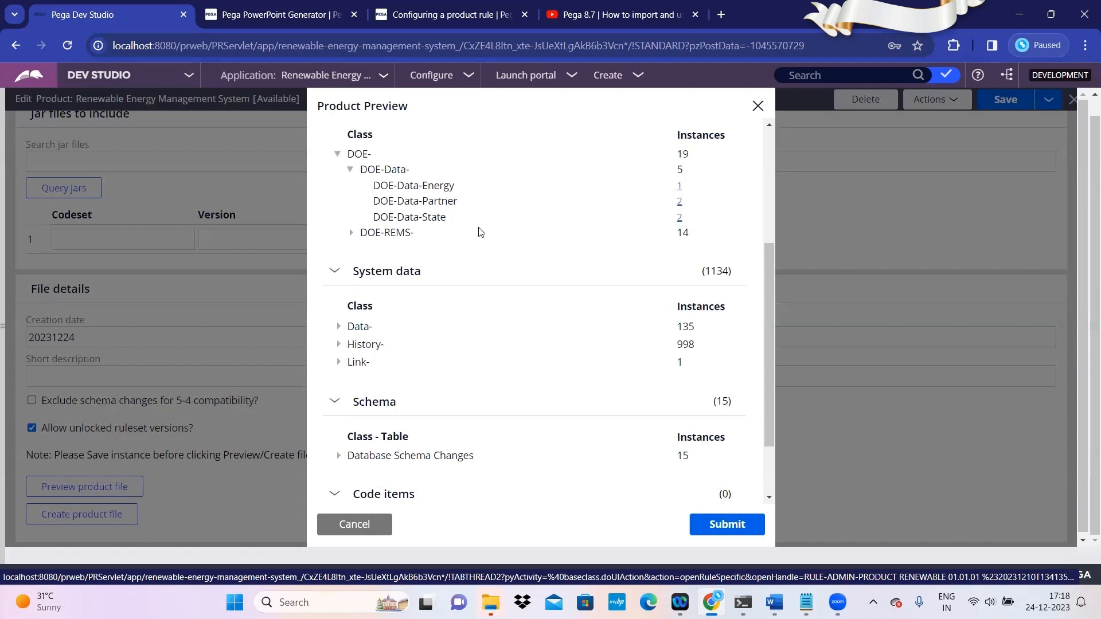
- Close the product preview and review the rule's included applications, class instances, individual instances, jar files and file details
{"action": "left_click", "coordinate": [379, 523]}
{"action": "scroll", "coordinate": [529, 340], "scroll_direction": "up", "scroll_amount": 15}
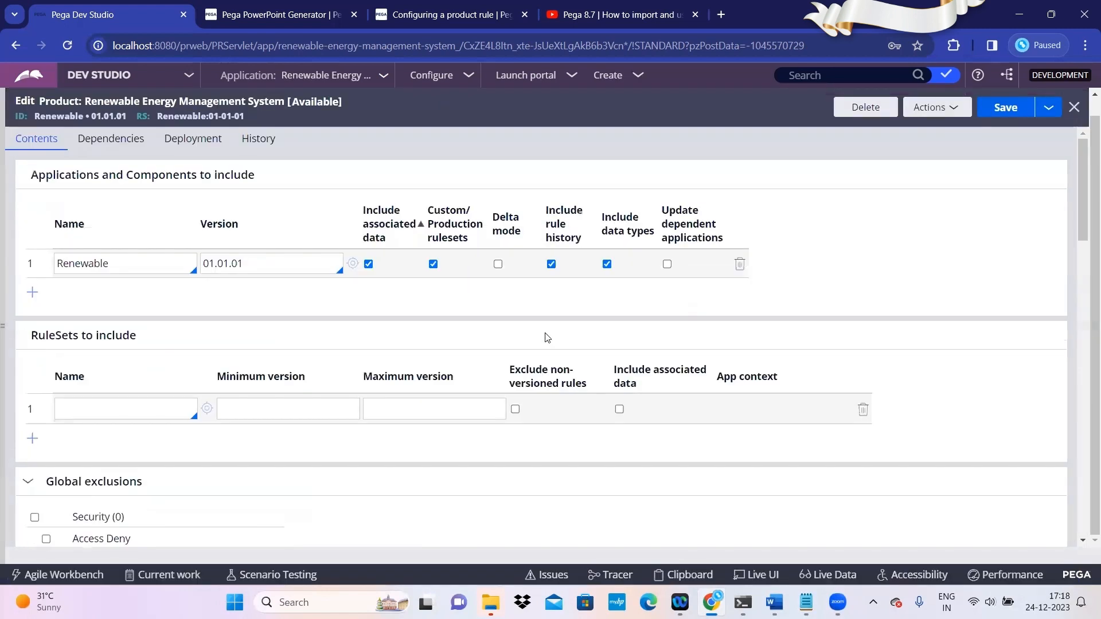
{"action": "scroll", "coordinate": [376, 427], "scroll_direction": "down", "scroll_amount": 6}
{"action": "scroll", "coordinate": [376, 427], "scroll_direction": "down", "scroll_amount": 6}
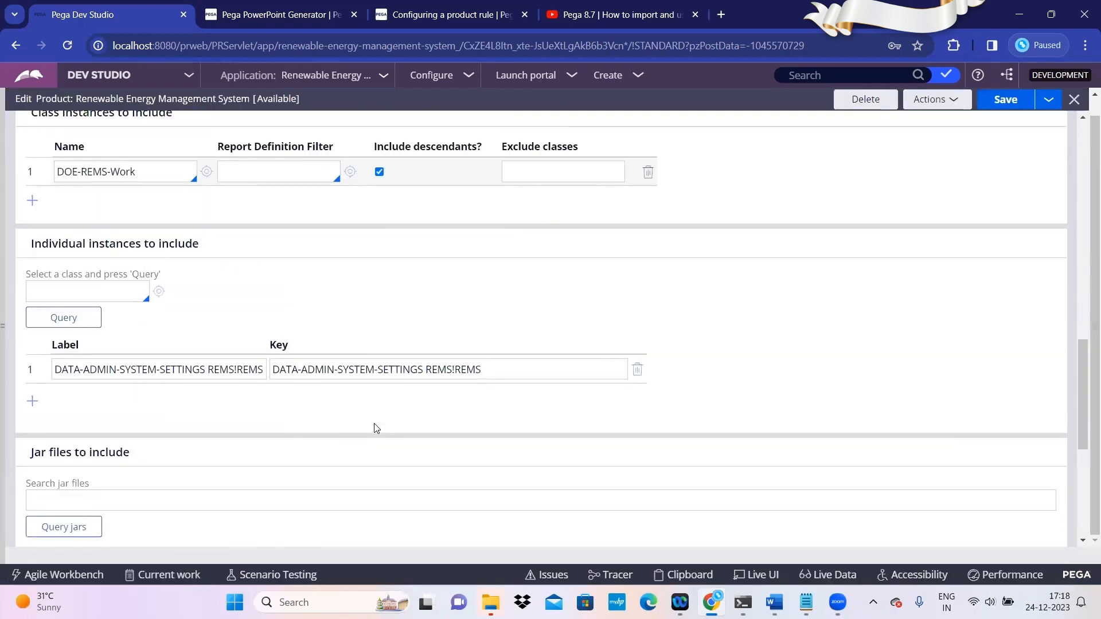
{"action": "scroll", "coordinate": [376, 429], "scroll_direction": "up", "scroll_amount": 10}
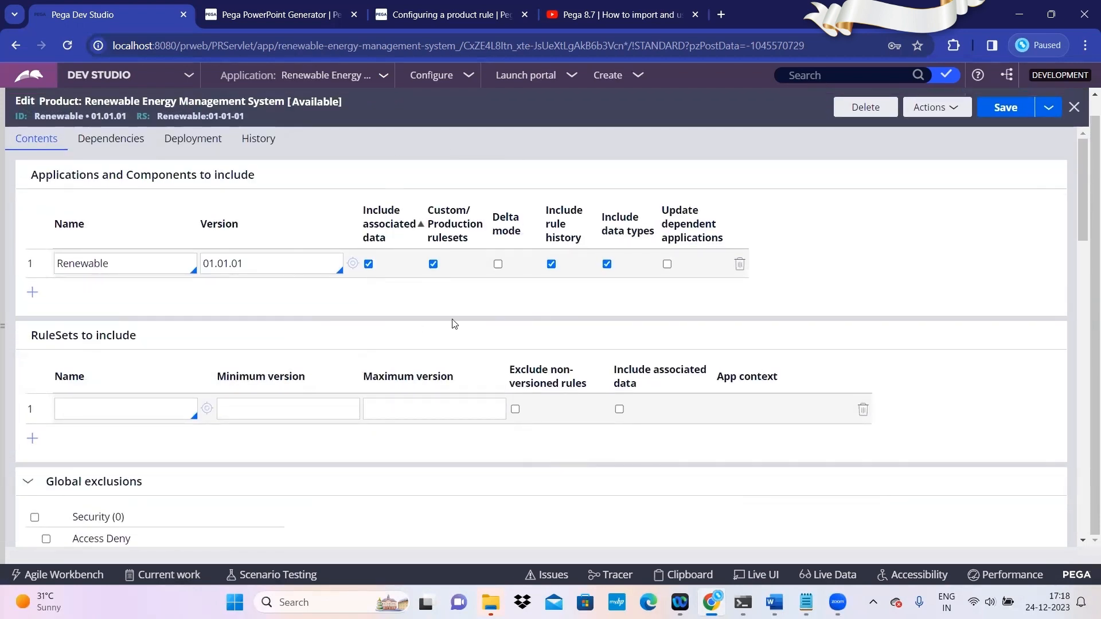
{"action": "scroll", "coordinate": [487, 436], "scroll_direction": "down", "scroll_amount": 10}
{"action": "scroll", "coordinate": [483, 449], "scroll_direction": "down", "scroll_amount": 5}
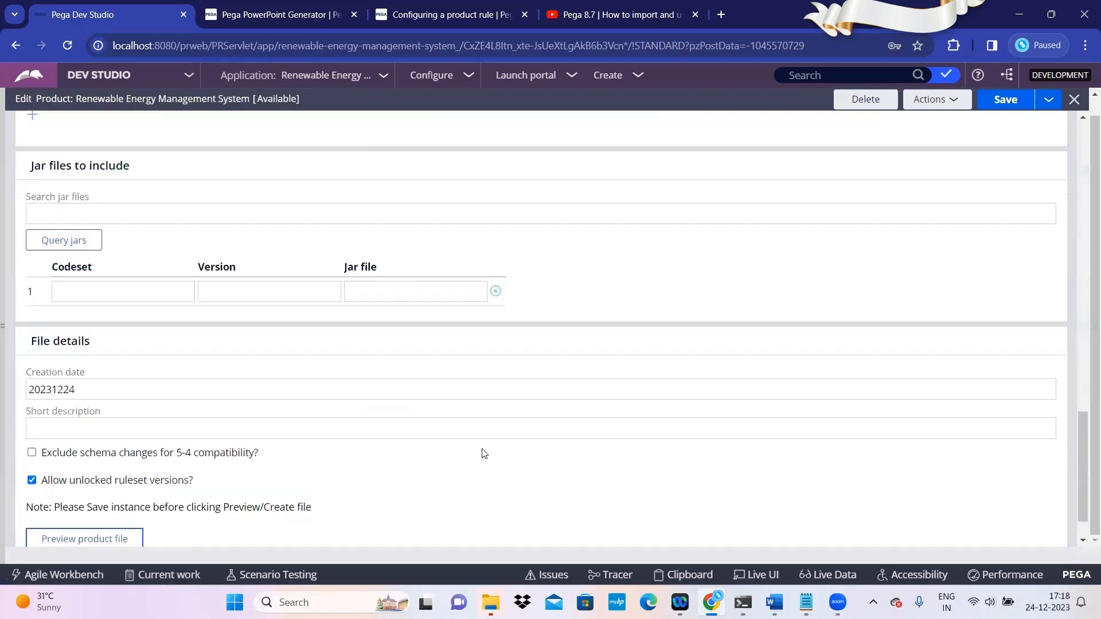
{"action": "scroll", "coordinate": [483, 453], "scroll_direction": "up", "scroll_amount": 5}
{"action": "scroll", "coordinate": [483, 453], "scroll_direction": "down", "scroll_amount": 6}
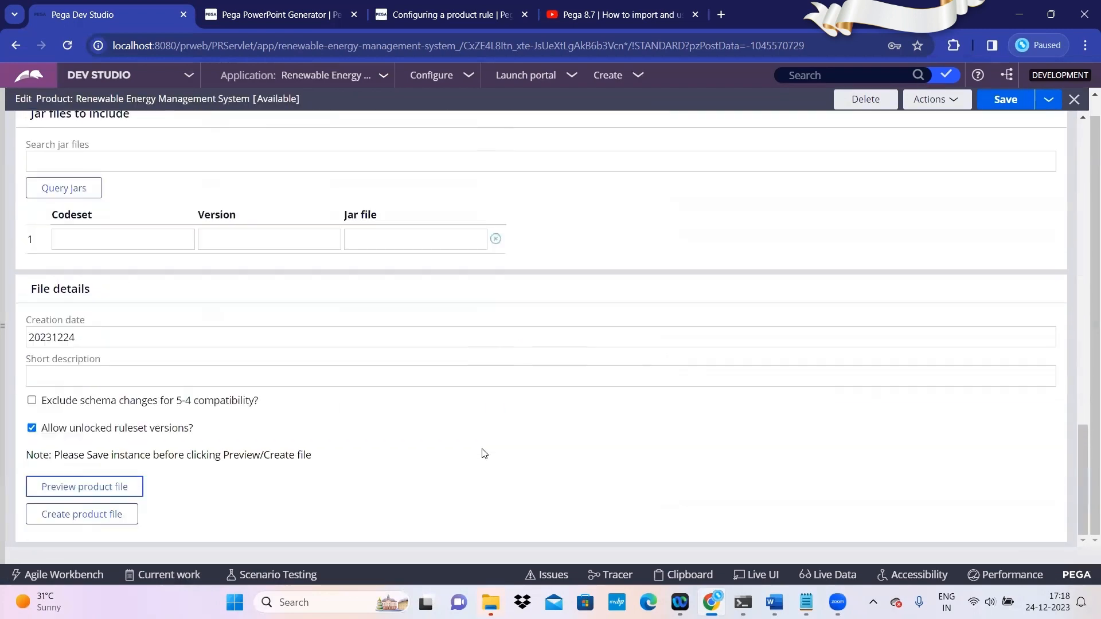
- Create the product file with the name RenewableEnergySystem, save the generated ZIP archive locally and return to the product rule
{"action": "left_click", "coordinate": [119, 514]}
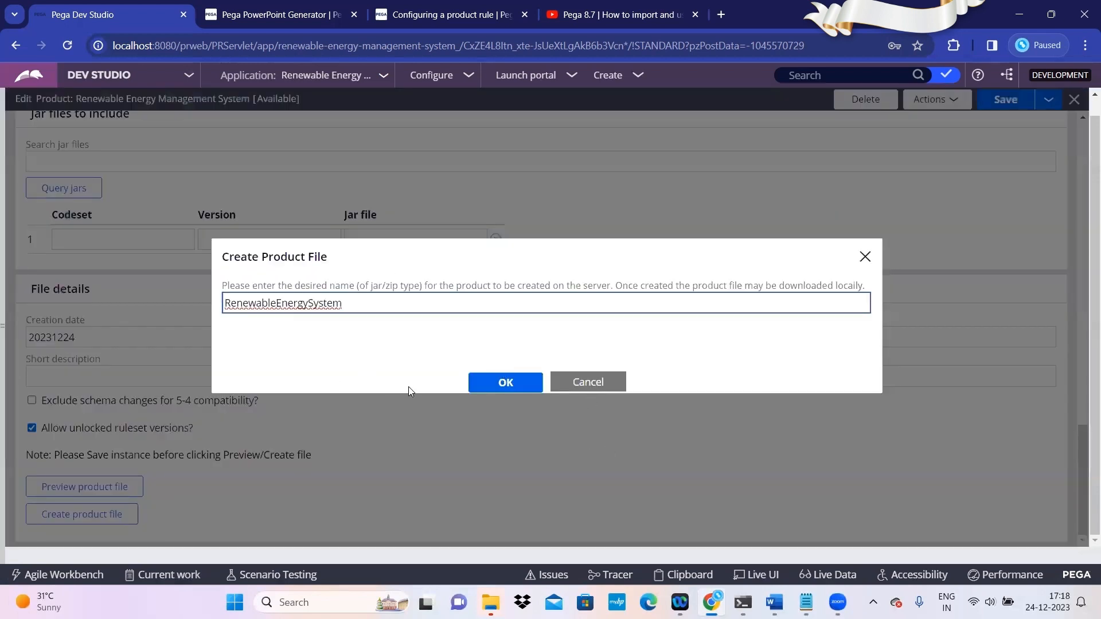
{"action": "left_click", "coordinate": [505, 382]}
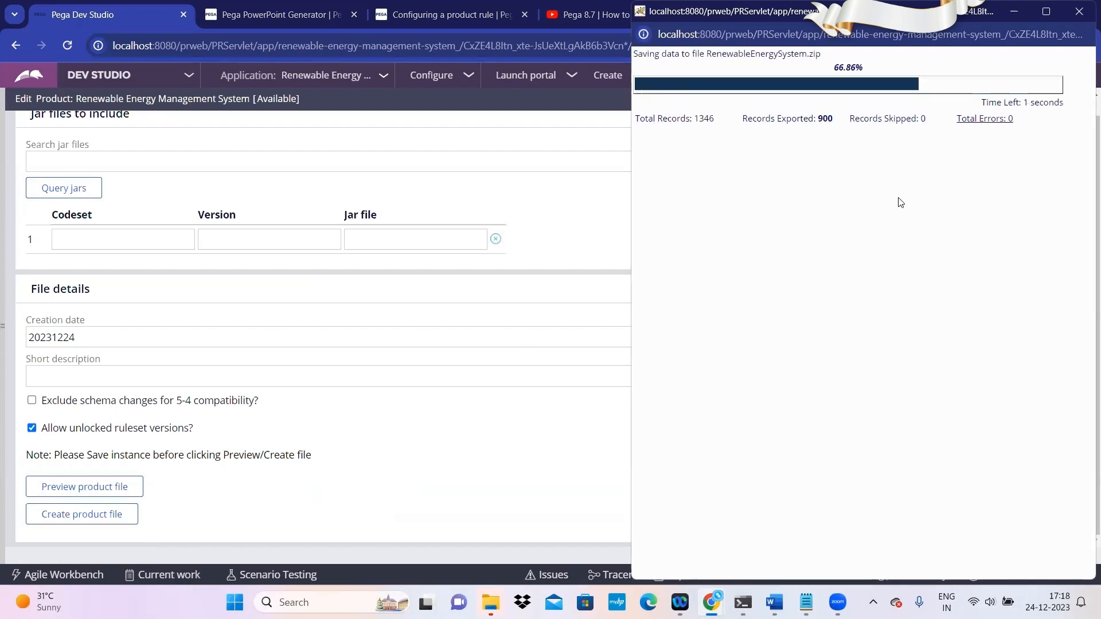
{"action": "left_click", "coordinate": [781, 58]}
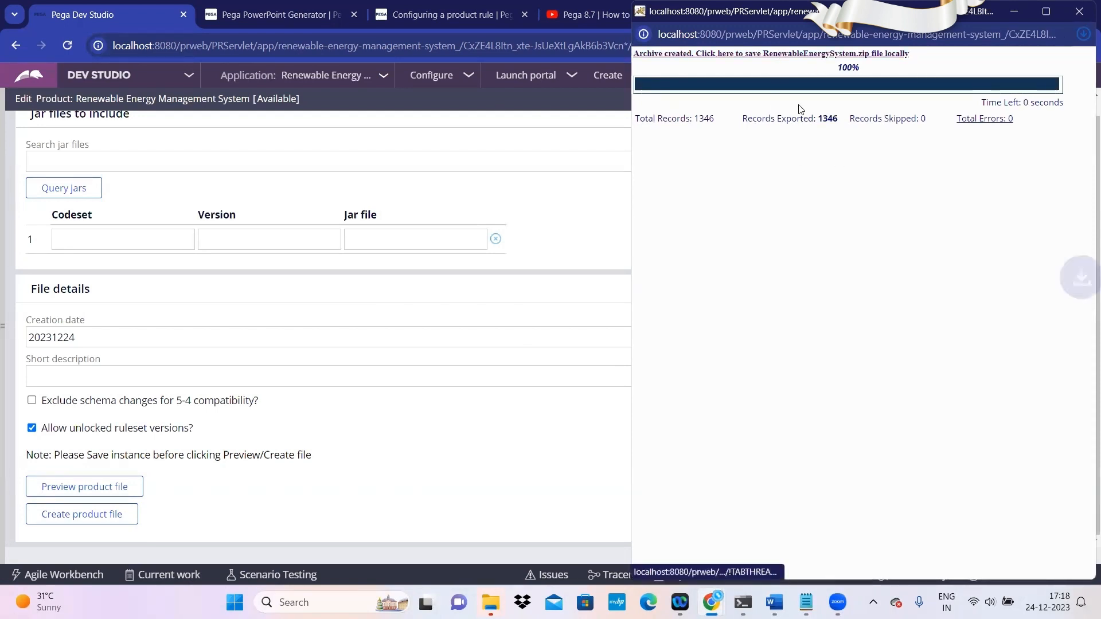
{"action": "left_click", "coordinate": [1083, 36]}
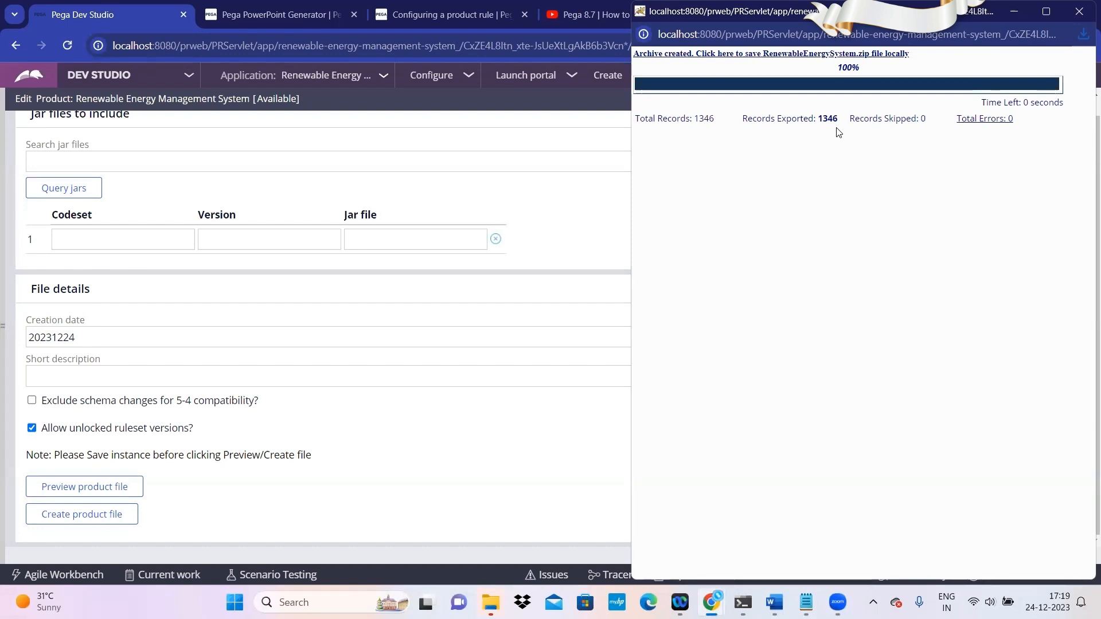
{"action": "left_click", "coordinate": [487, 278]}
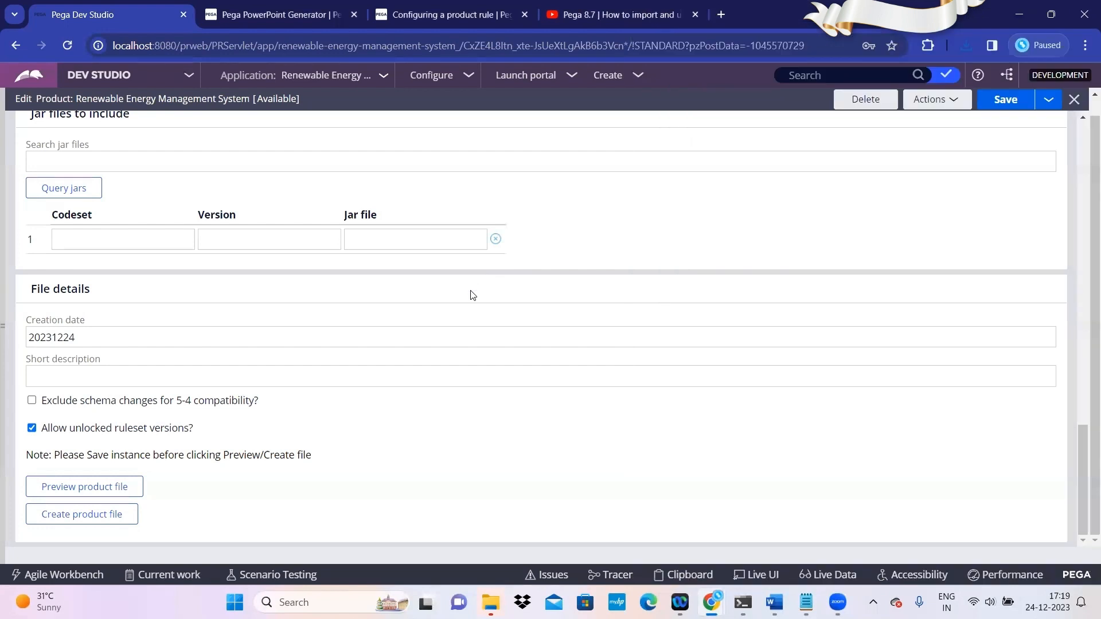
- Recheck the Renewable application's include options, the DOE-REMS-Work class instances and the ruleset inclusion settings in the product rule
{"action": "scroll", "coordinate": [459, 319], "scroll_direction": "up", "scroll_amount": 15}
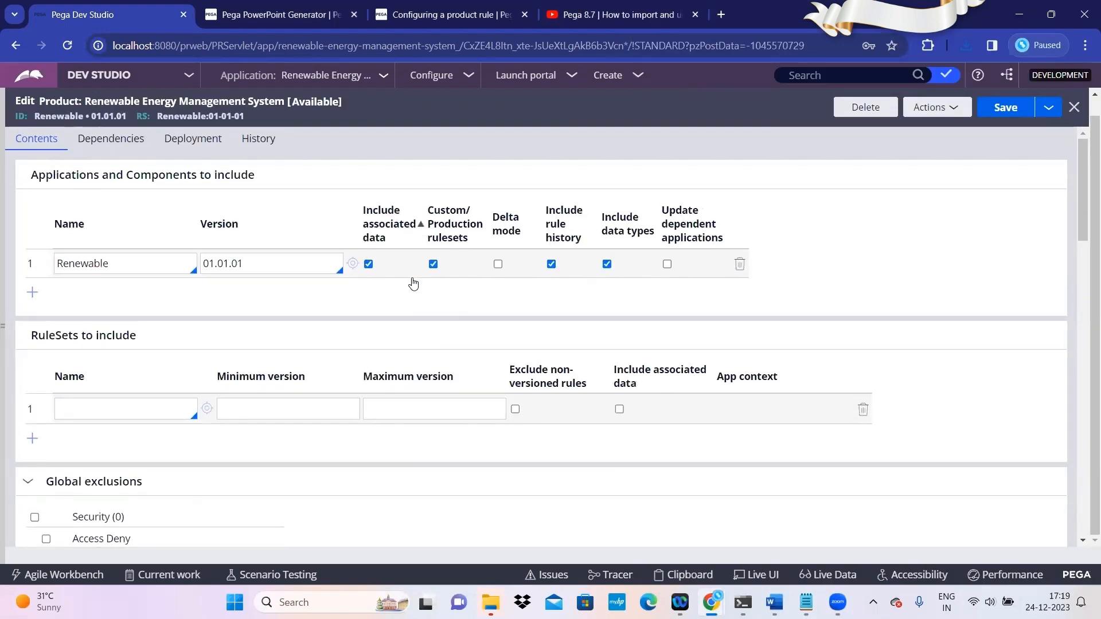
{"action": "scroll", "coordinate": [437, 430], "scroll_direction": "down", "scroll_amount": 15}
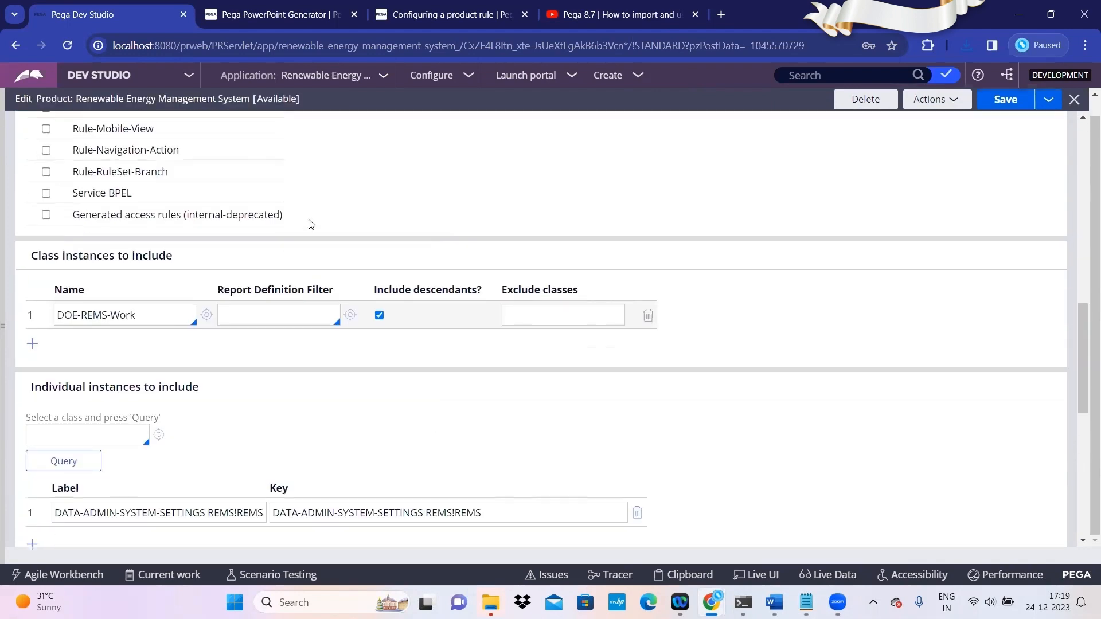
{"action": "scroll", "coordinate": [359, 396], "scroll_direction": "down", "scroll_amount": 5}
{"action": "scroll", "coordinate": [369, 410], "scroll_direction": "up", "scroll_amount": 10}
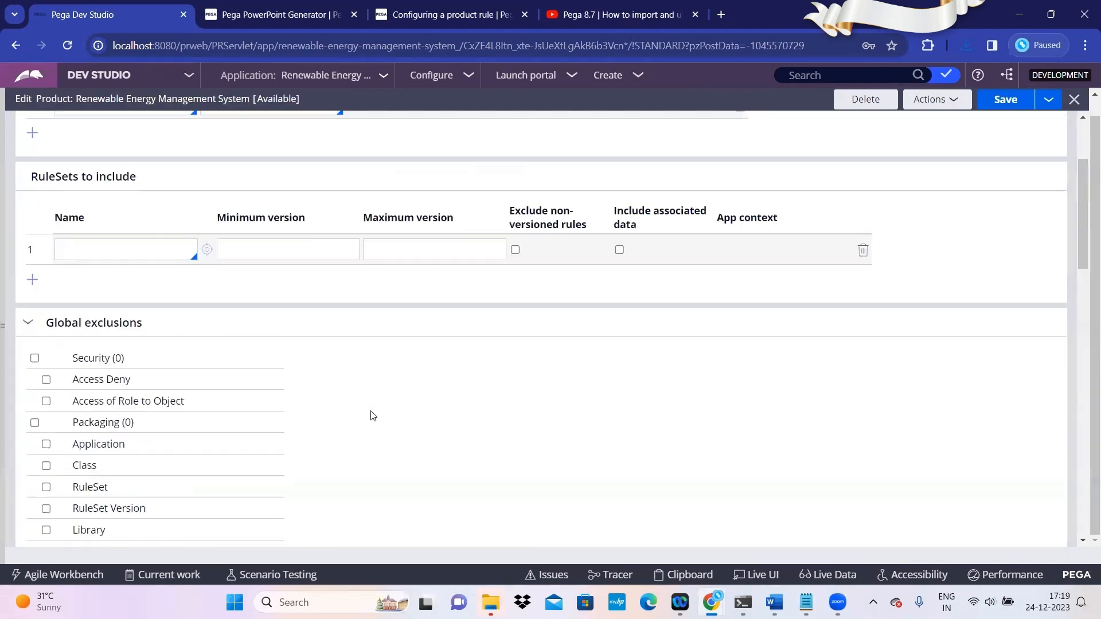
{"action": "scroll", "coordinate": [373, 415], "scroll_direction": "up", "scroll_amount": 2}
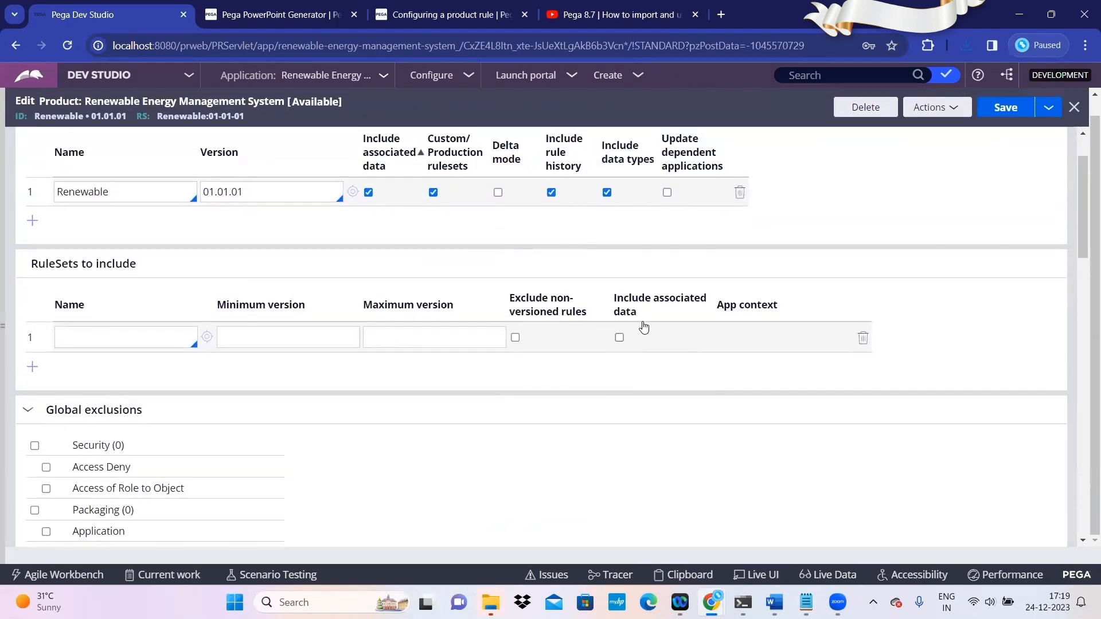